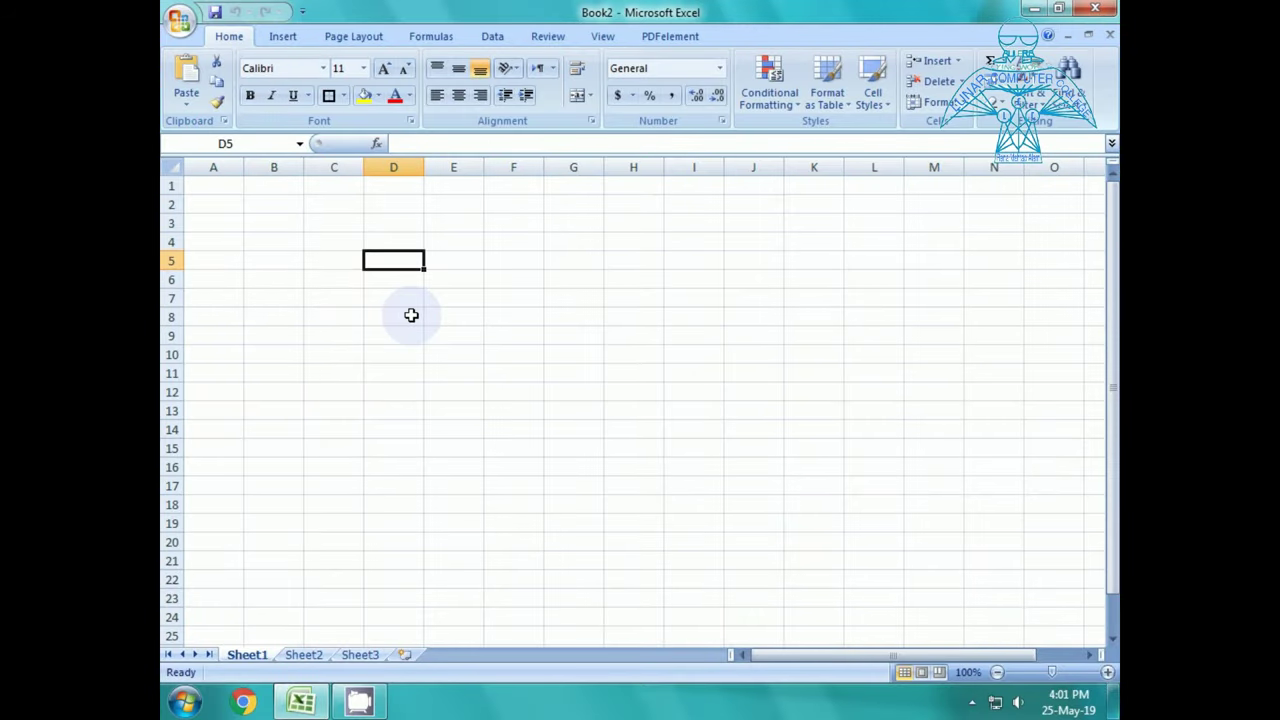
Select cell A1 and set the blank worksheet's zoom to 200%
left_click(214, 188)
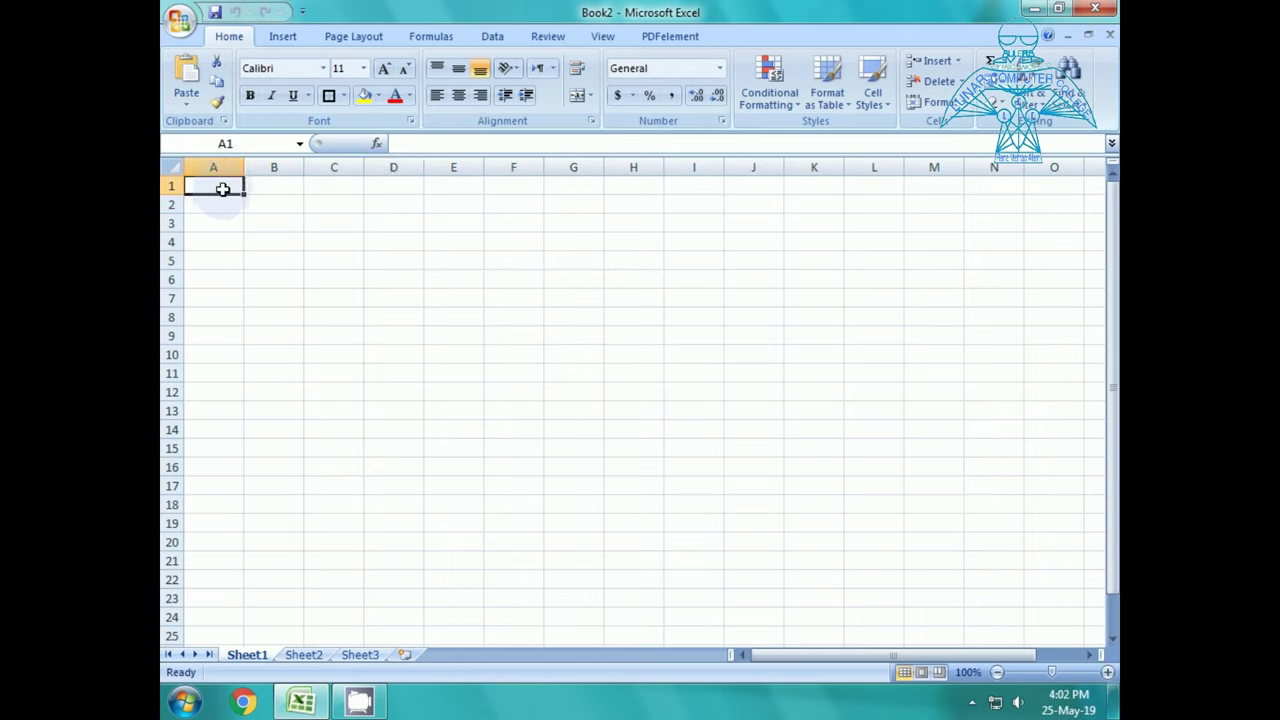
left_click(603, 40)
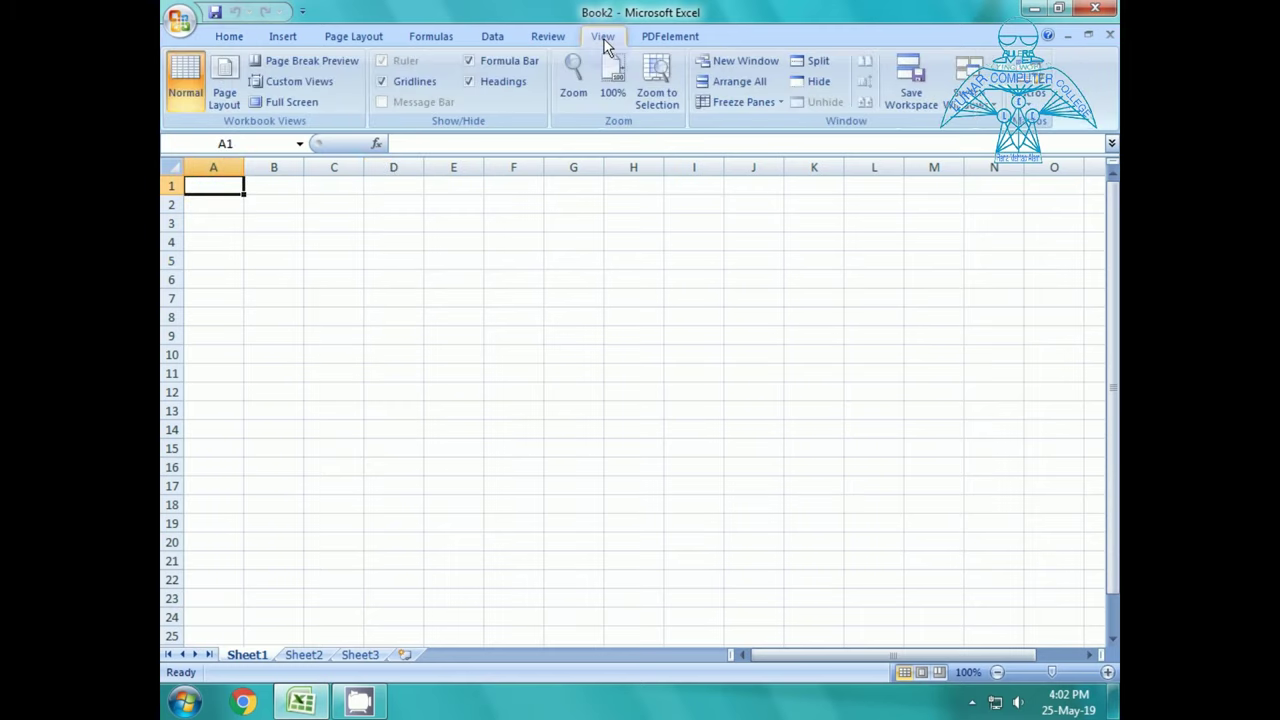
left_click(573, 74)
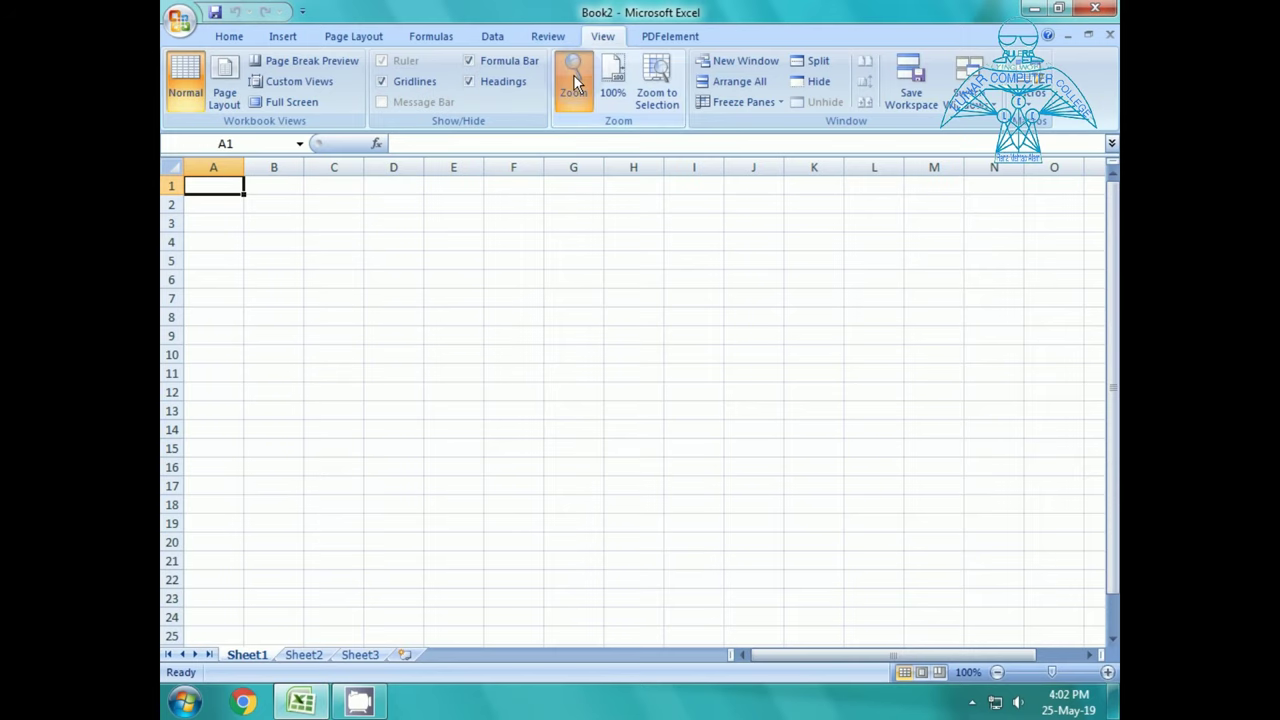
left_click(652, 415)
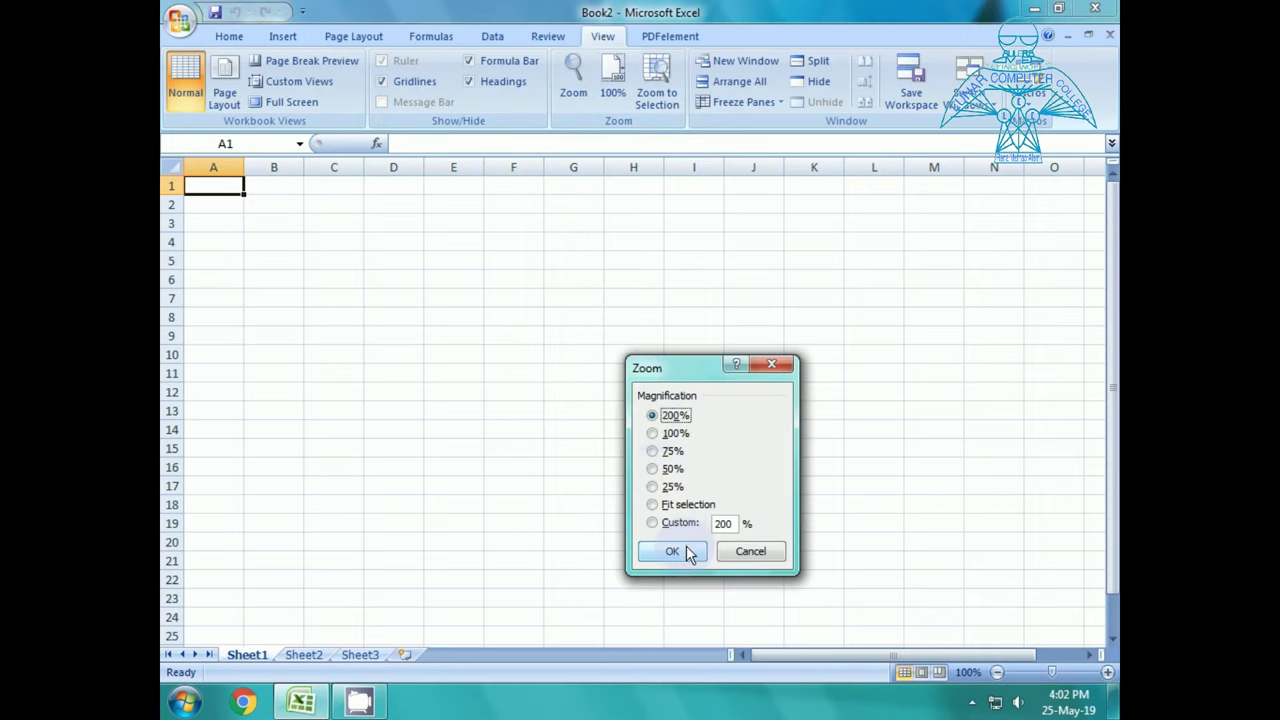
left_click(684, 549)
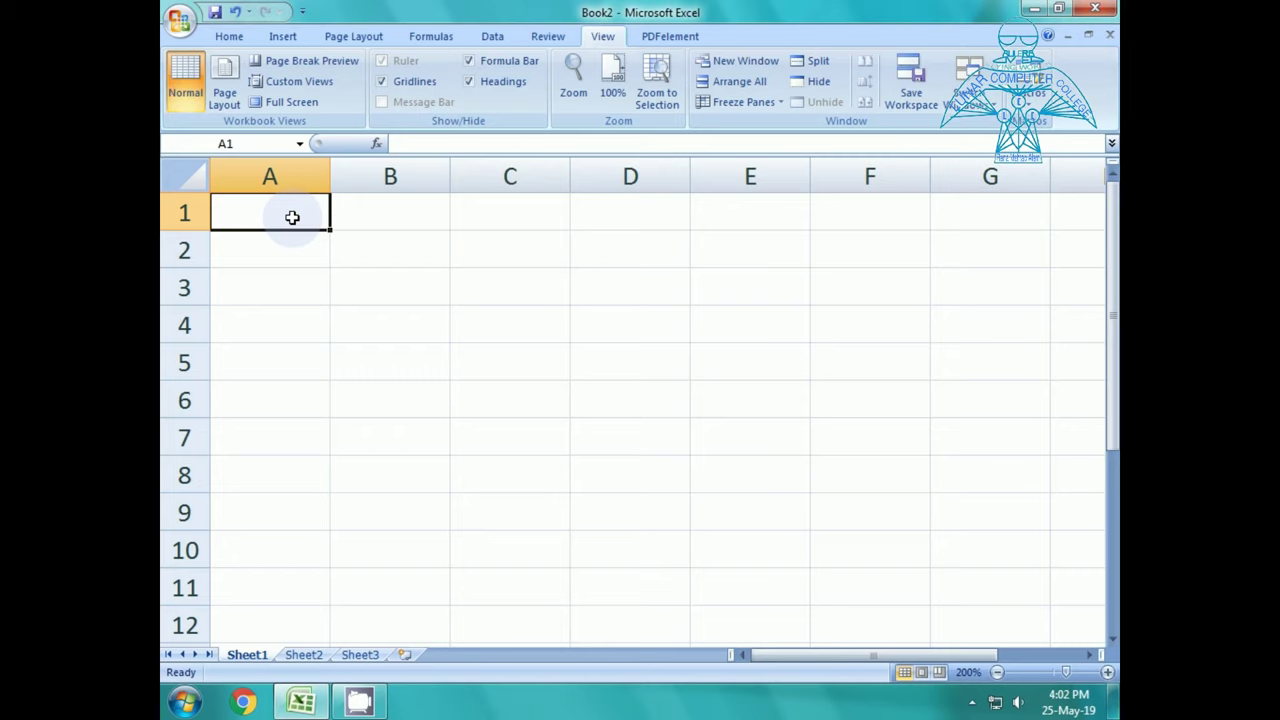
Enter the title 'Salary Sheet' in A1 and the headings S/No and Name in A2:B2
type("Sa")
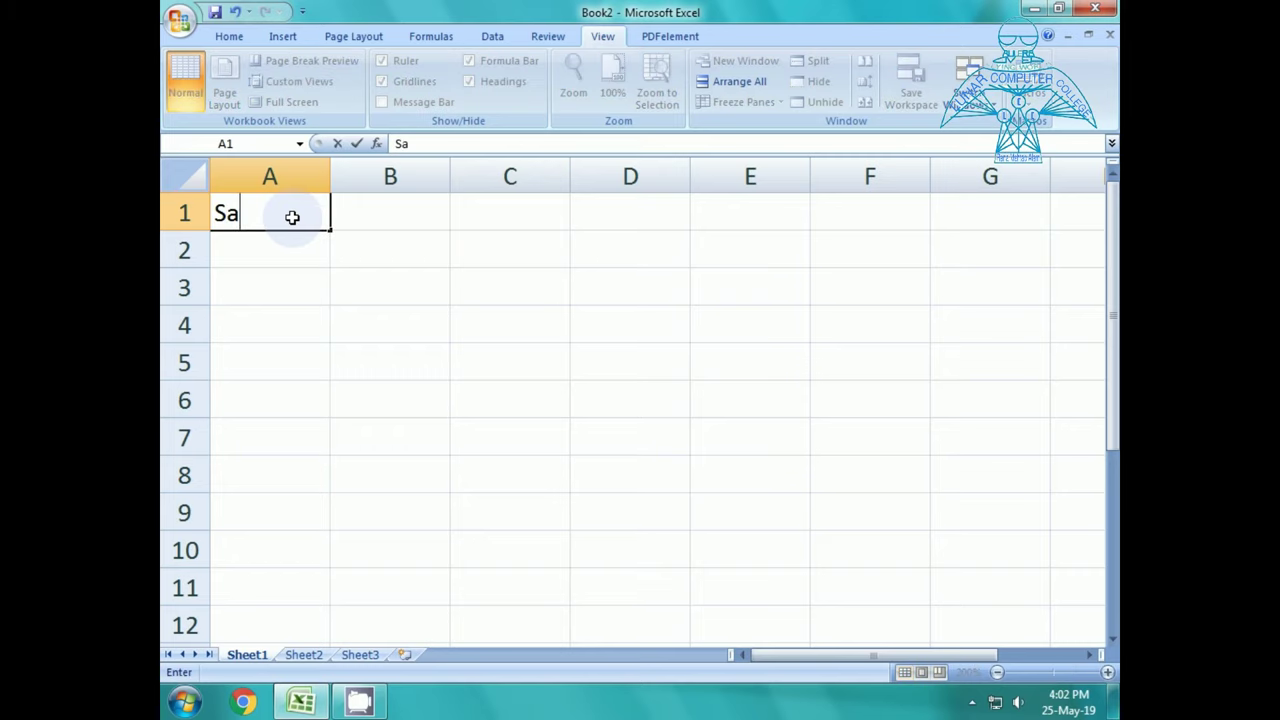
type("lary ")
type("Sheet")
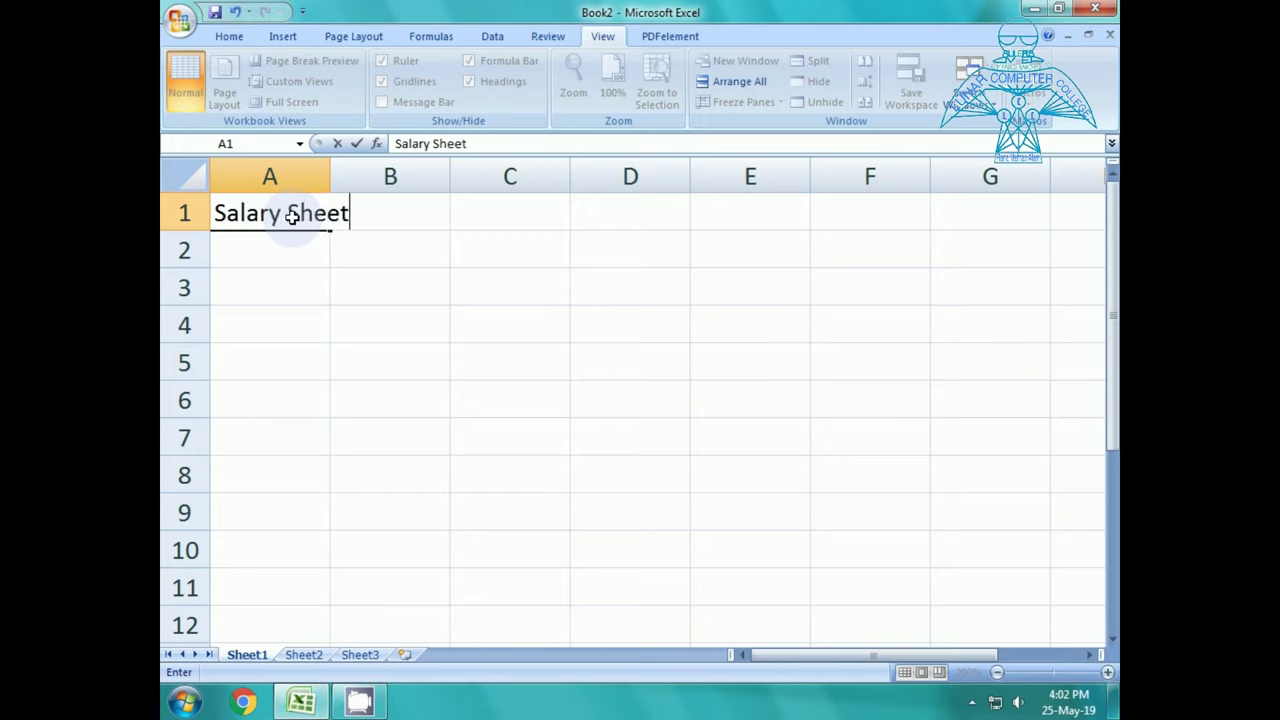
key("Return")
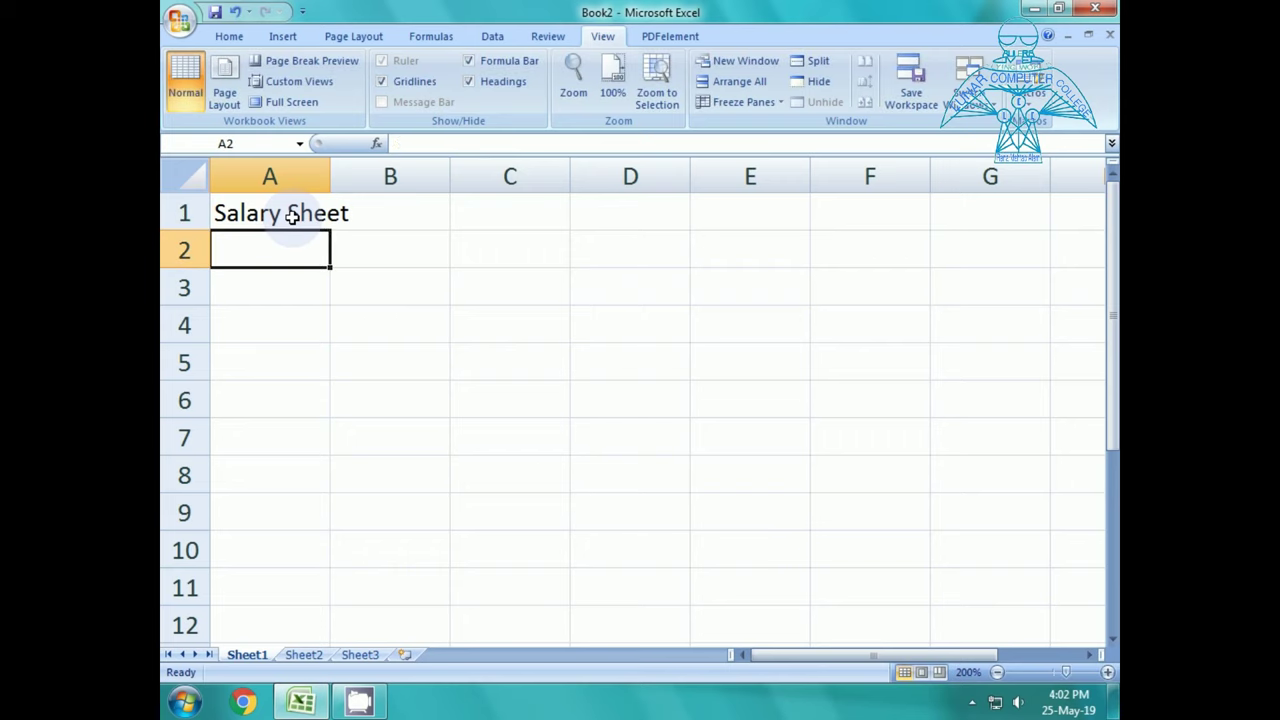
type("S")
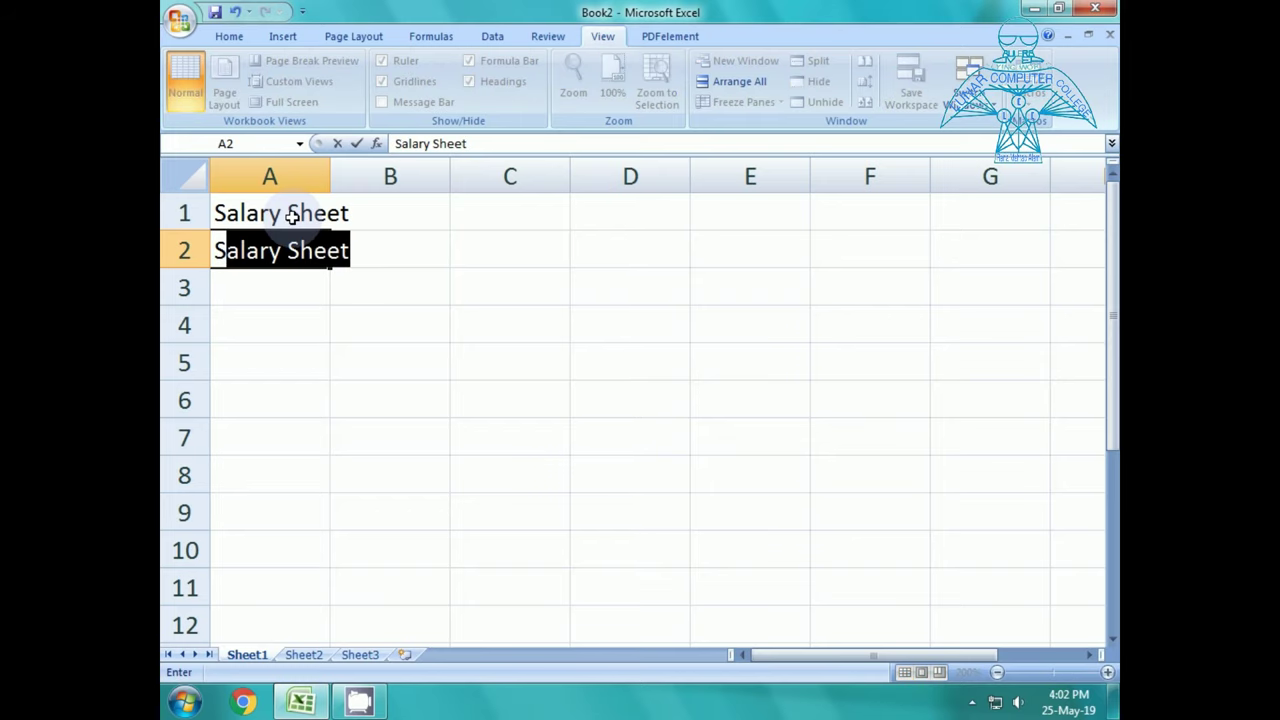
type("/No")
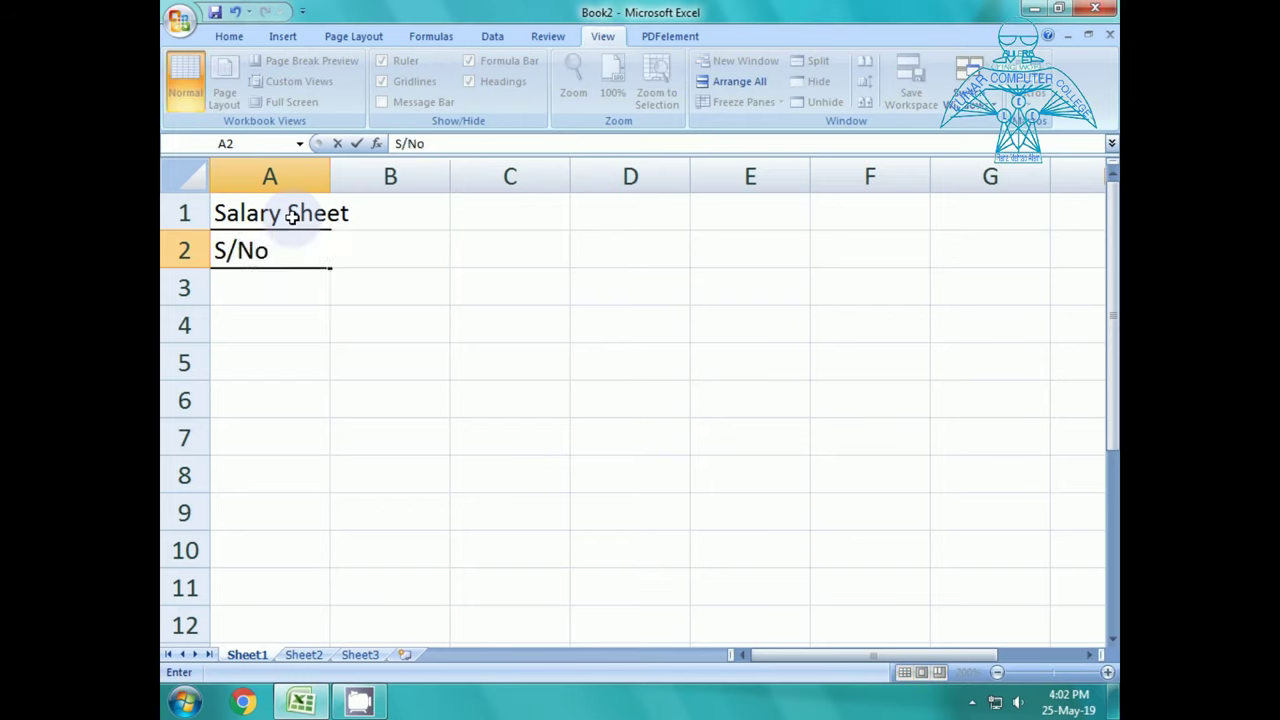
key("Tab")
type("Ma")
key("BackSpace")
key("BackSpace")
type("Name")
key("Tab")
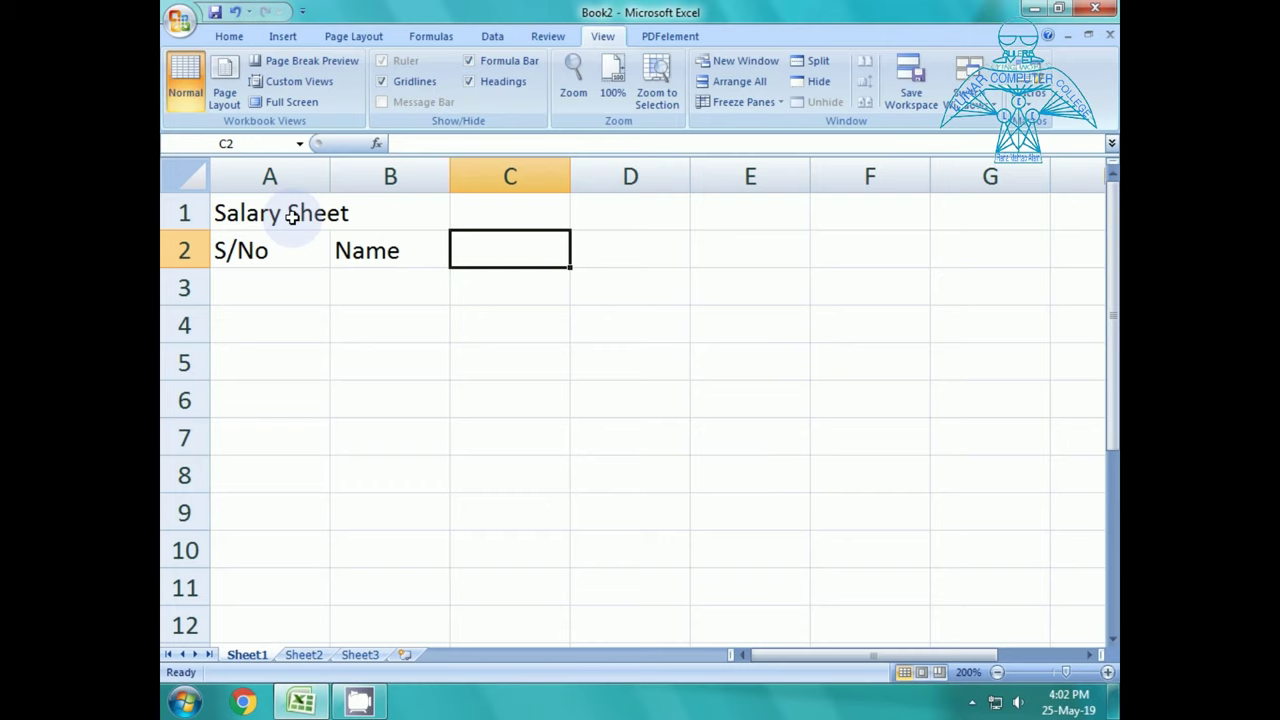
Add the Salary and Working Days headings in C2 and D2
type("Salart")
key("BackSpace")
type("y")
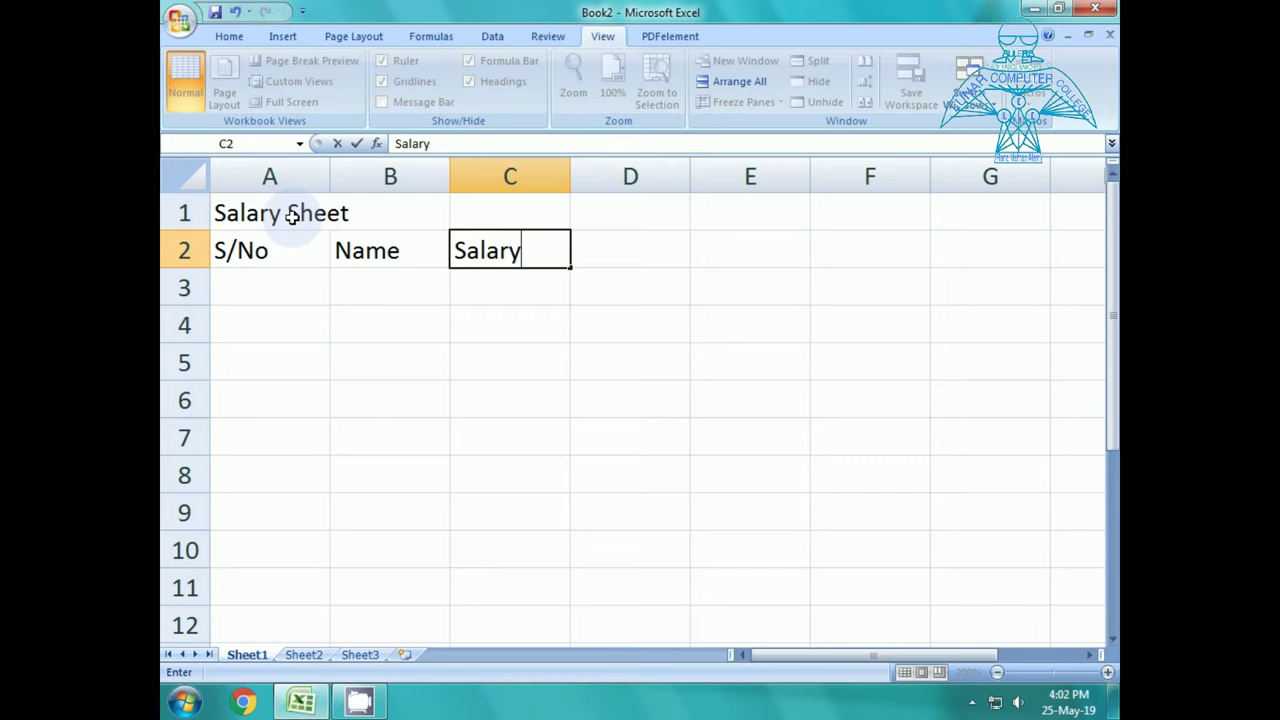
key("Tab")
type("Working Days")
key("Return")
Enter the Over Time heading in cell E2
key("Up")
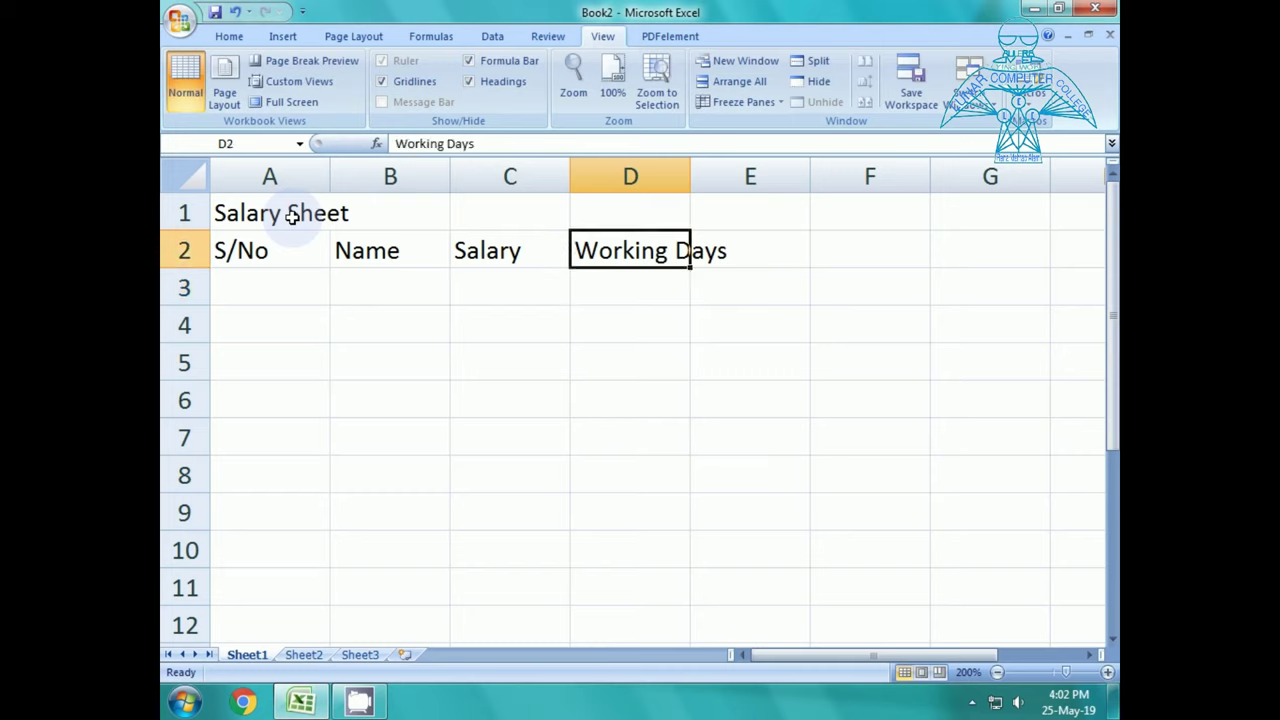
key("Right")
key("Left")
key("Right")
key("Left")
key("Right")
key("Left")
key("Right")
key("Left")
key("Right")
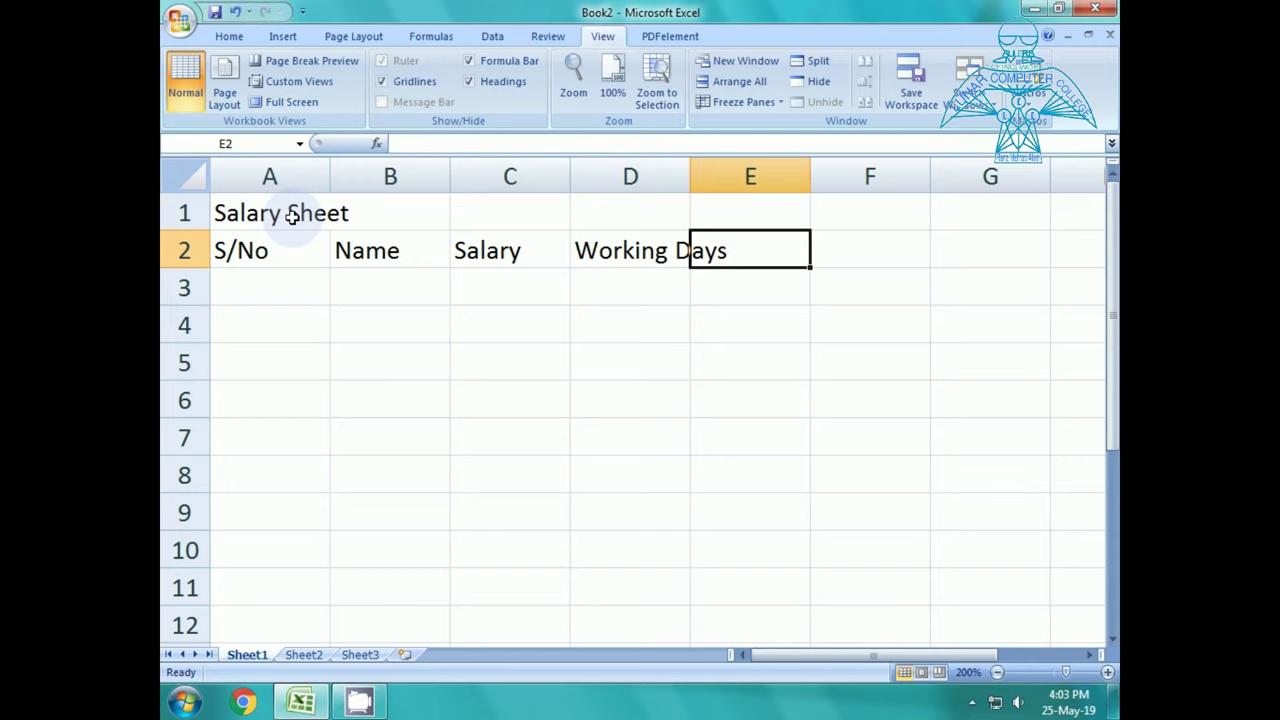
type("Over")
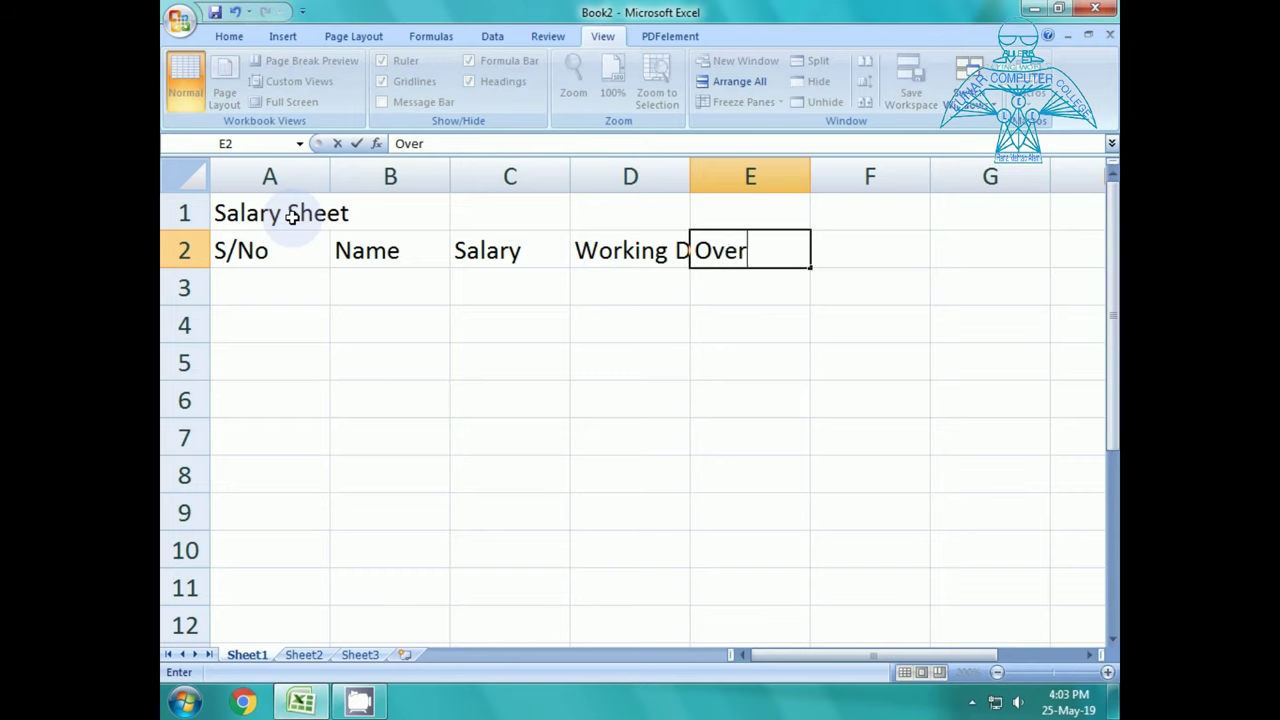
type("time")
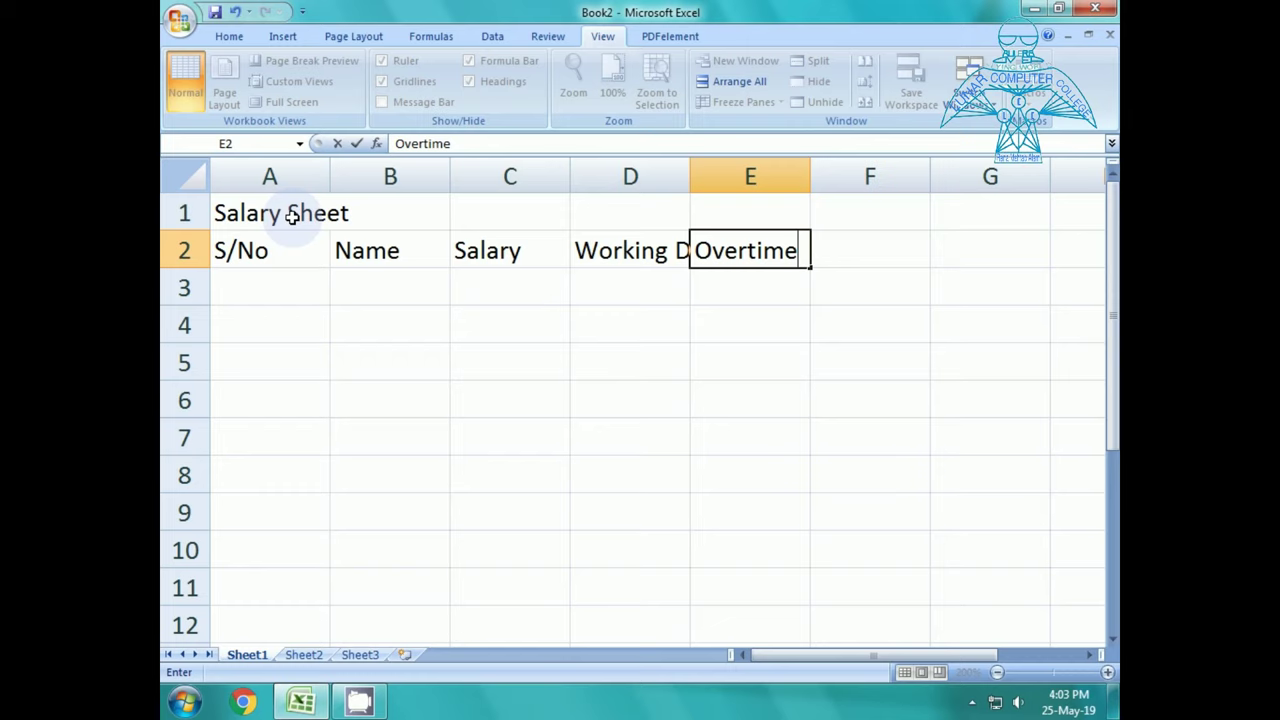
key("BackSpace")
key("BackSpace")
key("BackSpace")
key("BackSpace")
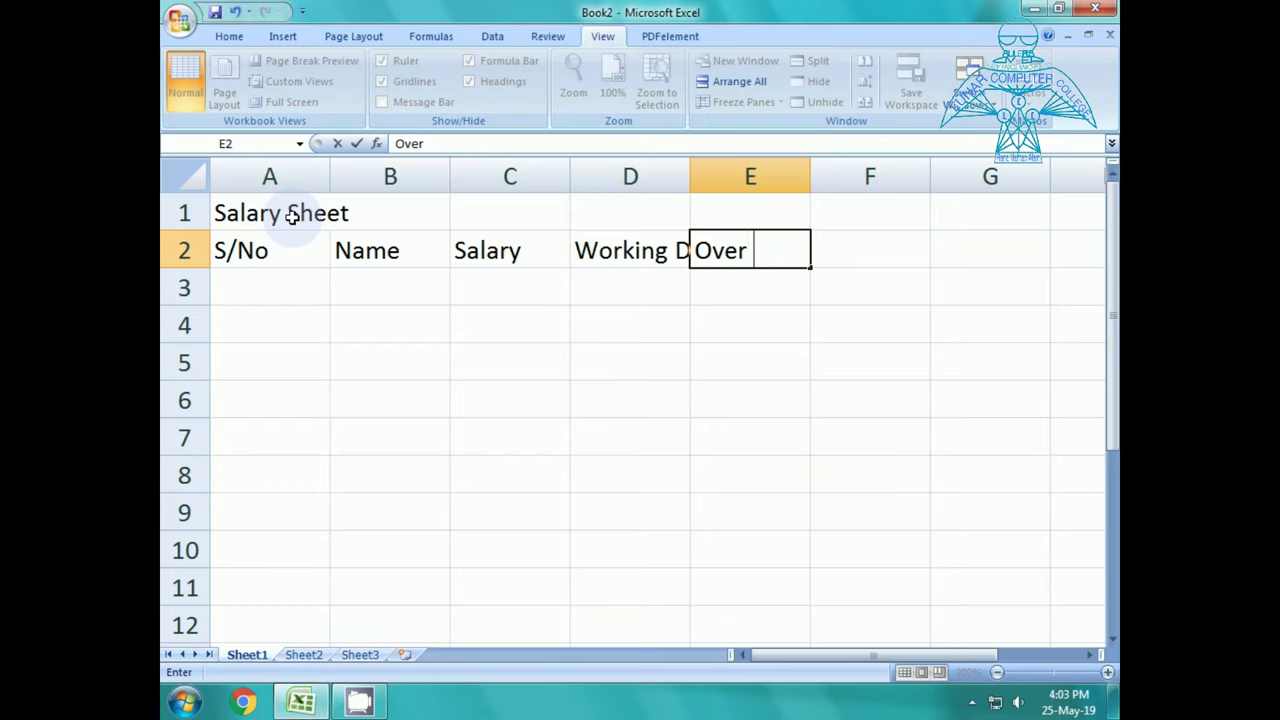
type("Time")
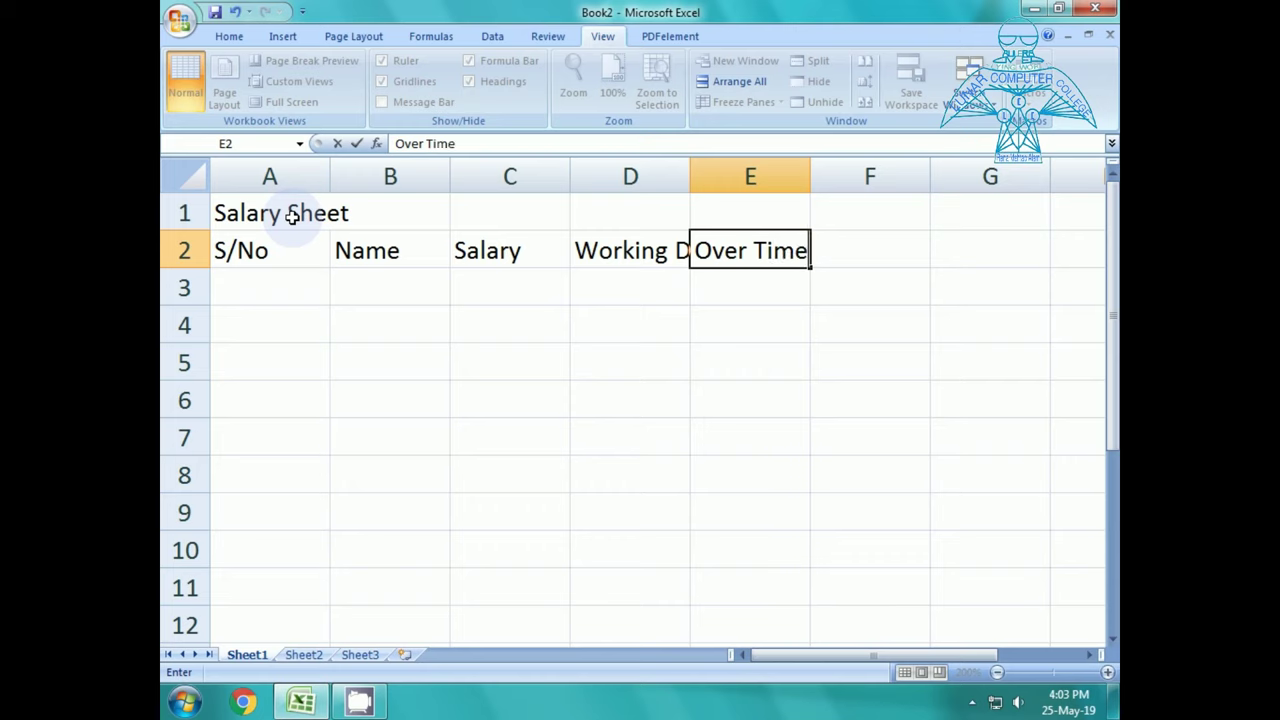
key("Return")
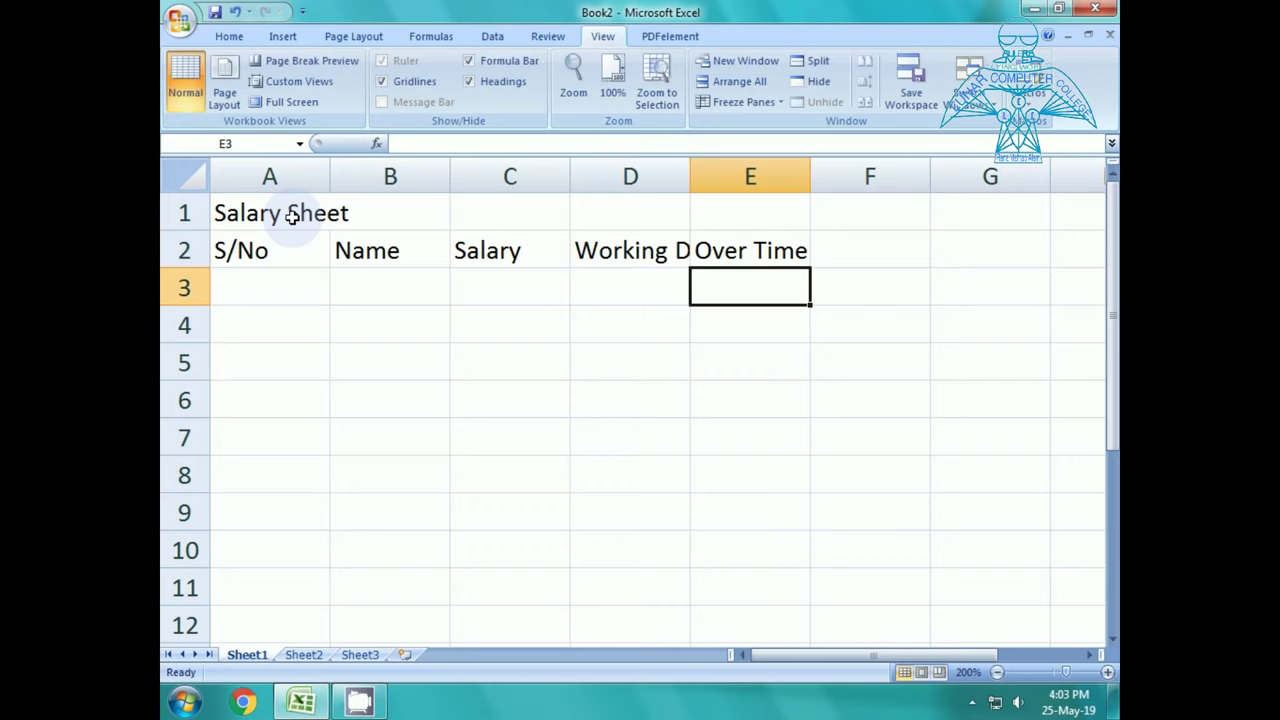
Add the Over Times Days heading in cell F2
key("Up")
key("Right")
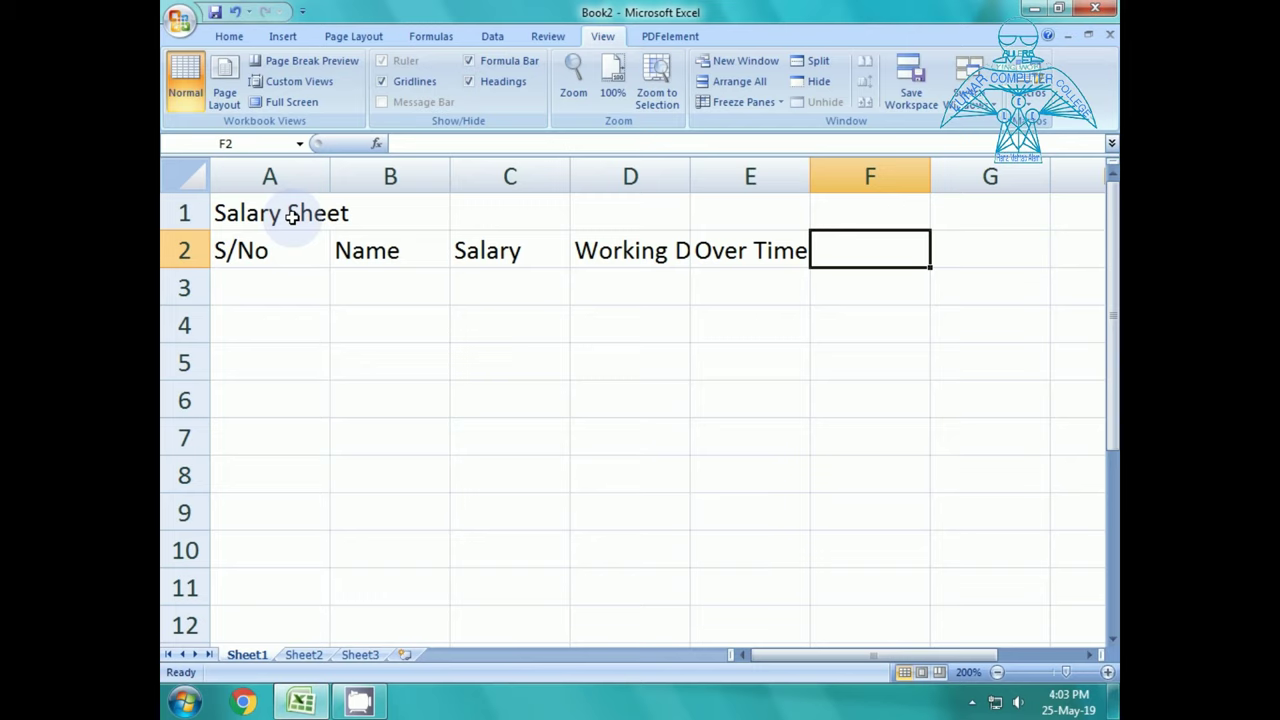
type("Over")
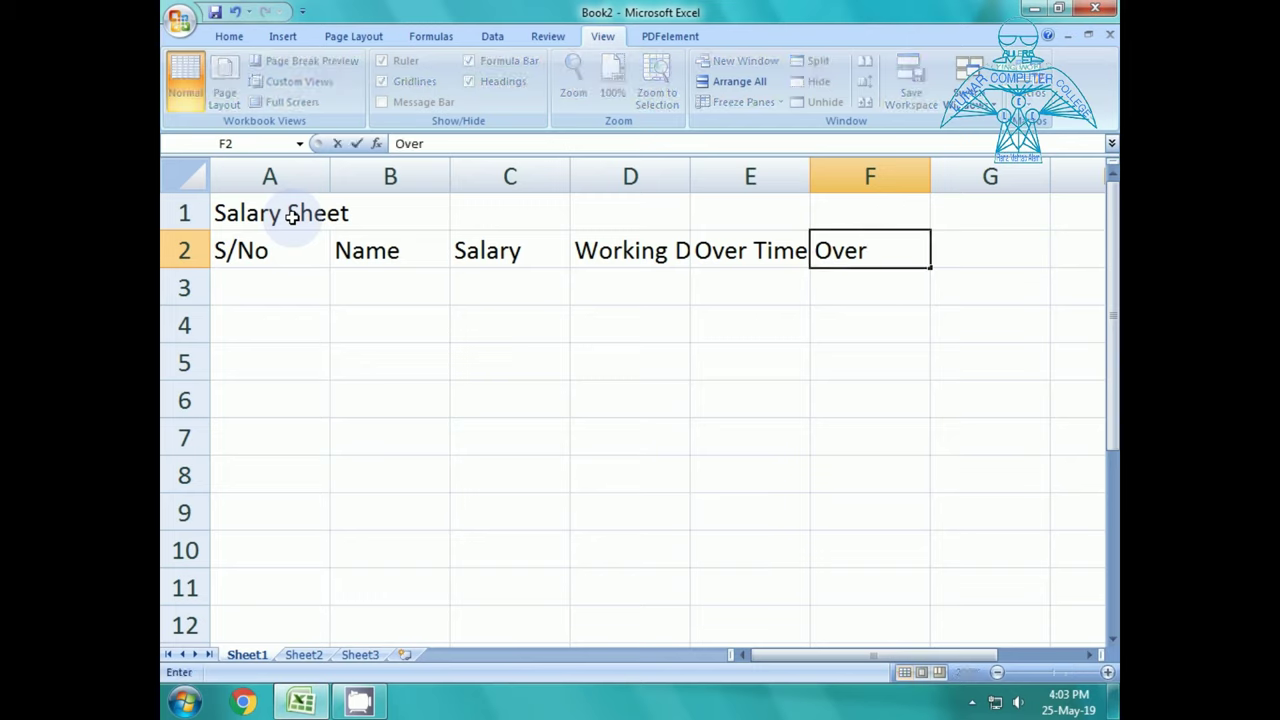
type(" Times Days")
key("Return")
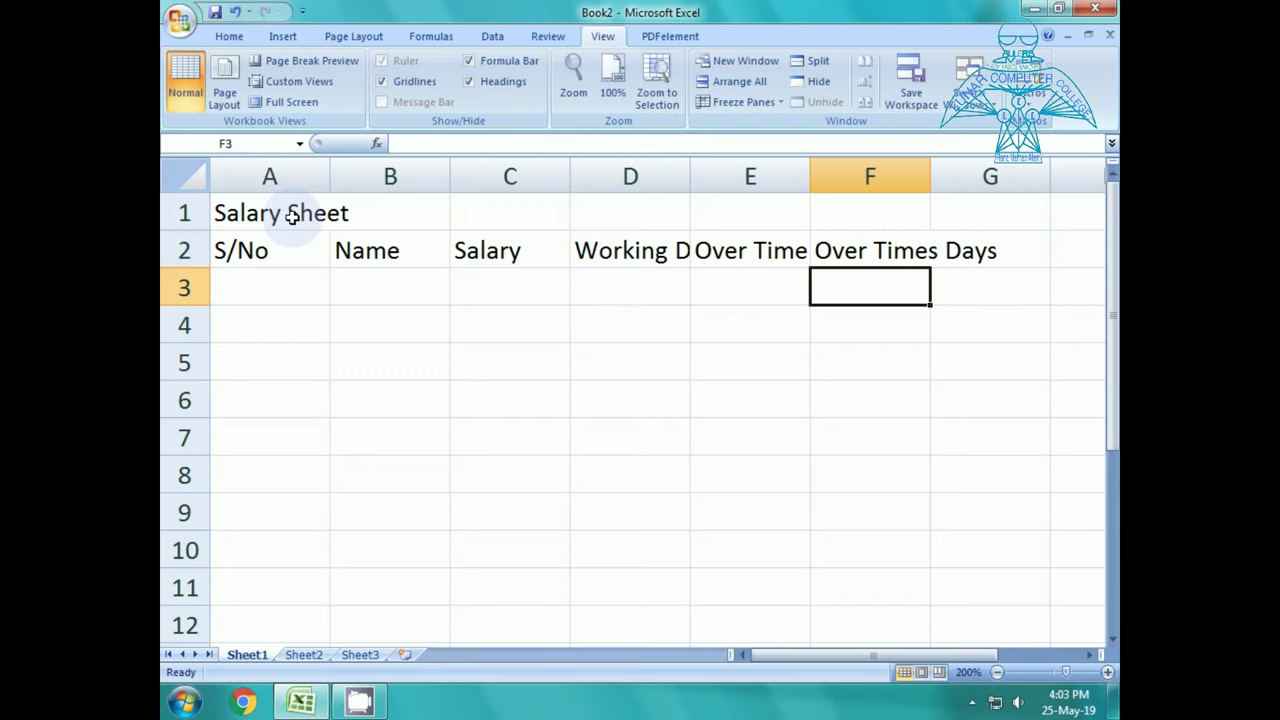
Add Total Working Days in G2 and Total Amount in H2
key("Up")
key("Right")
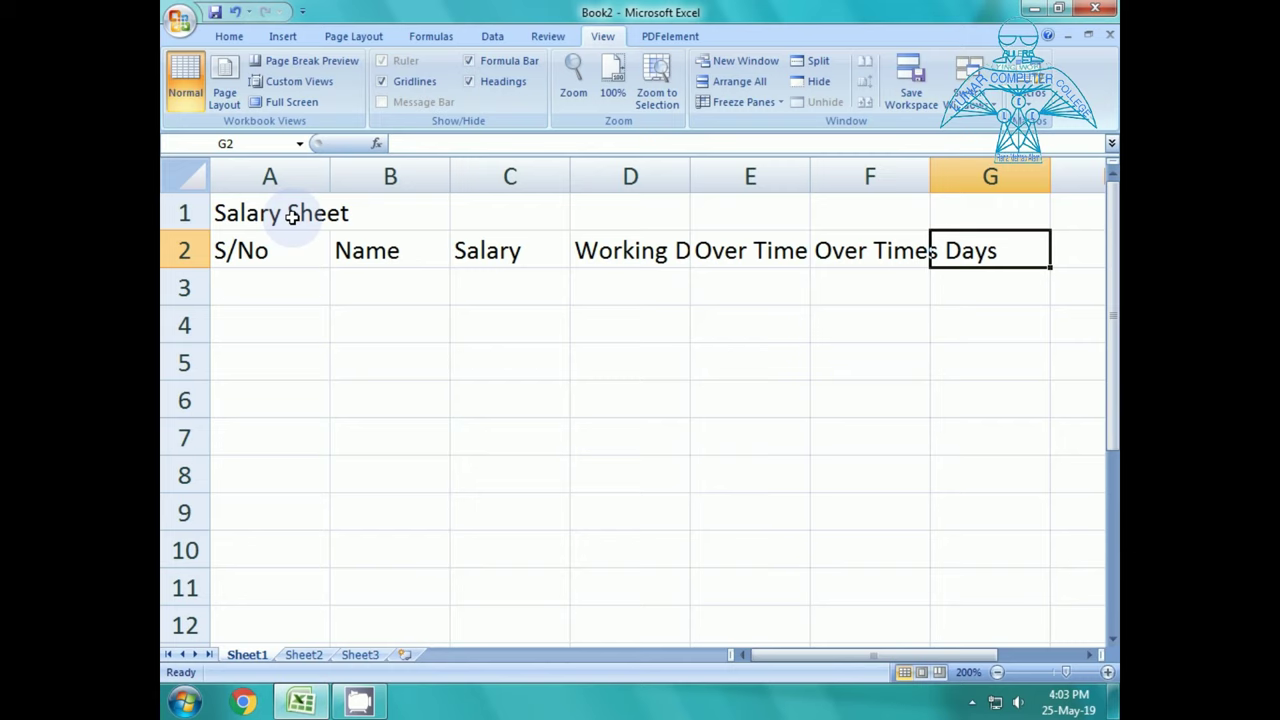
type("Total Working ")
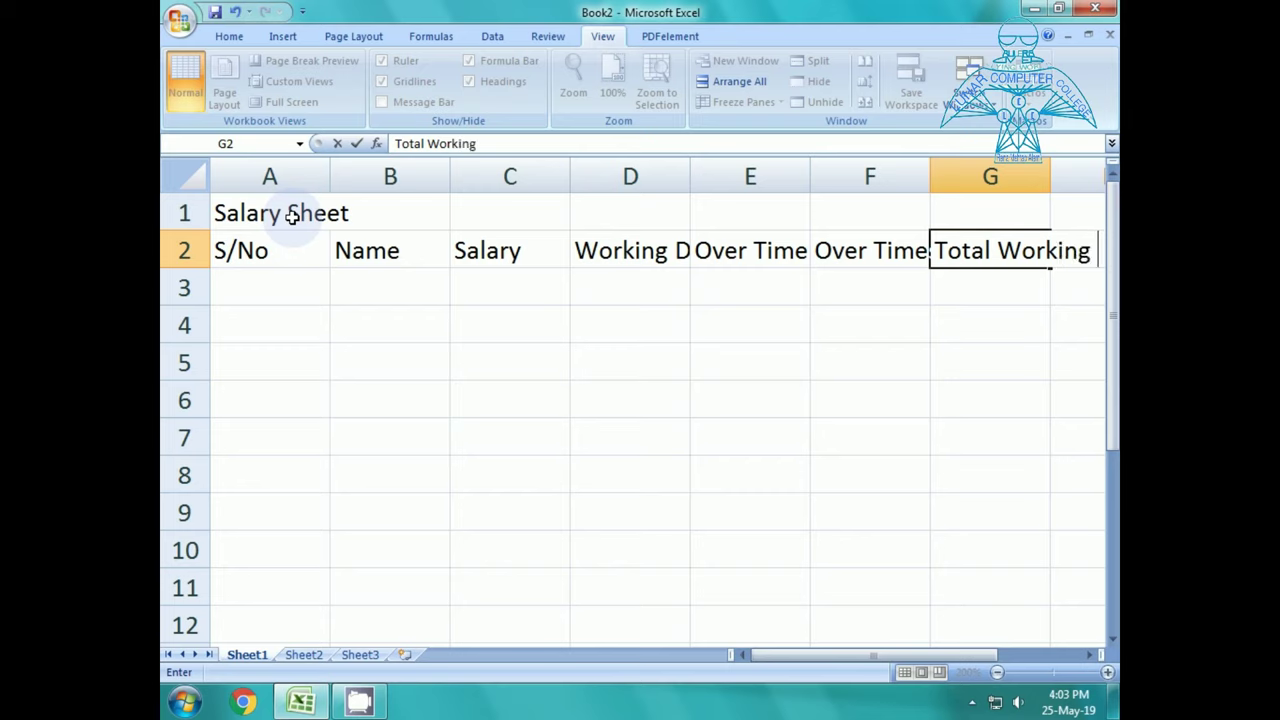
type("Days")
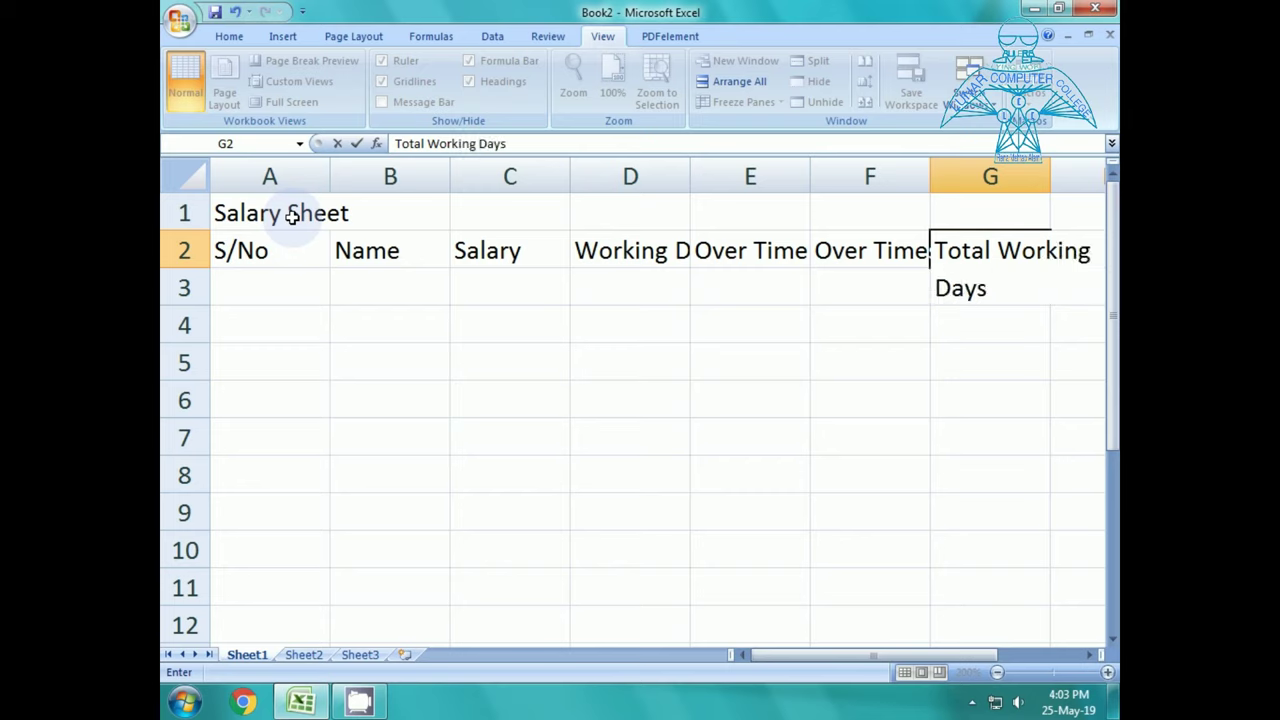
key("Return")
key("Up")
key("Right")
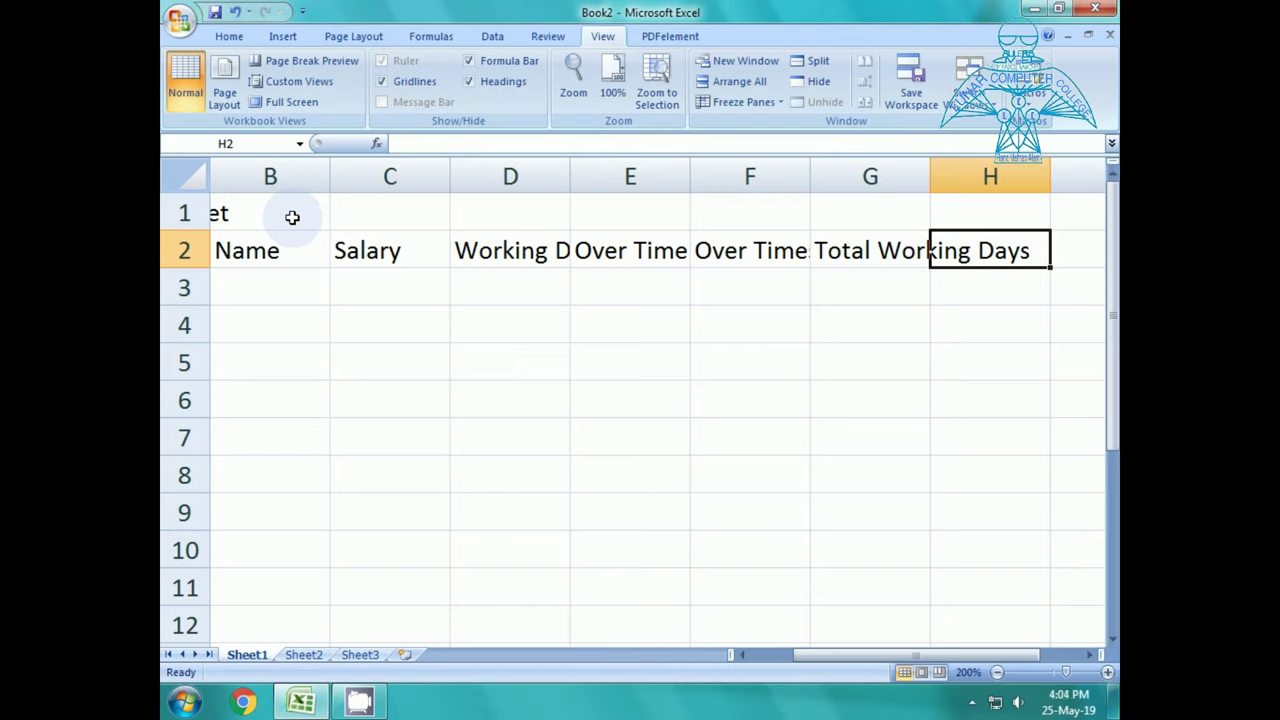
type("Total")
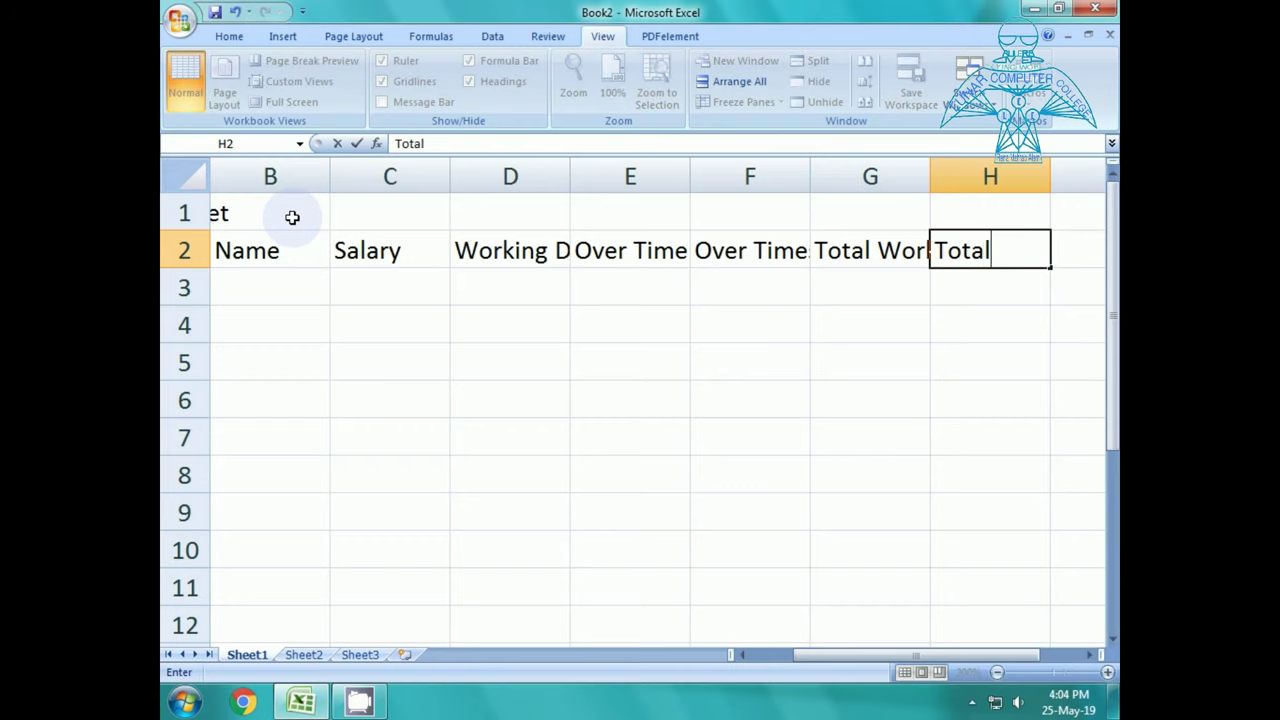
type(" Am")
type("ount")
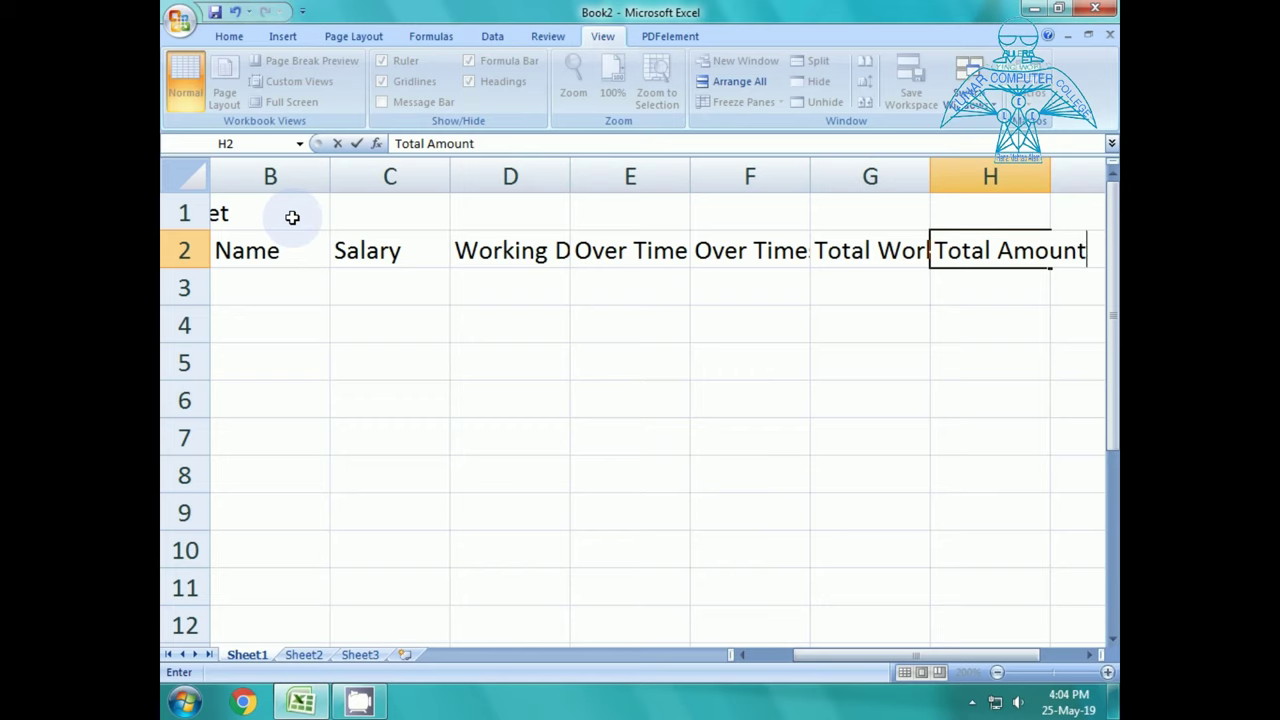
key("Return")
key("Up")
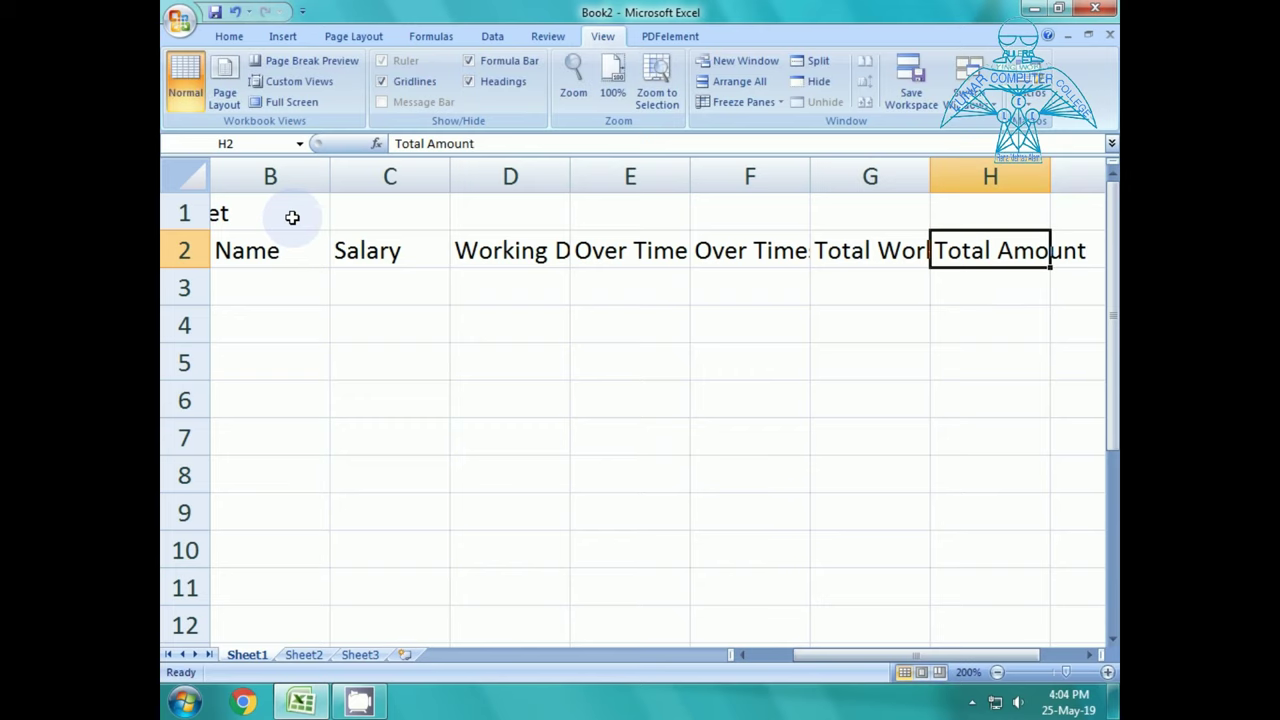
key("Left")
key("Left")
key("Left")
key("Left")
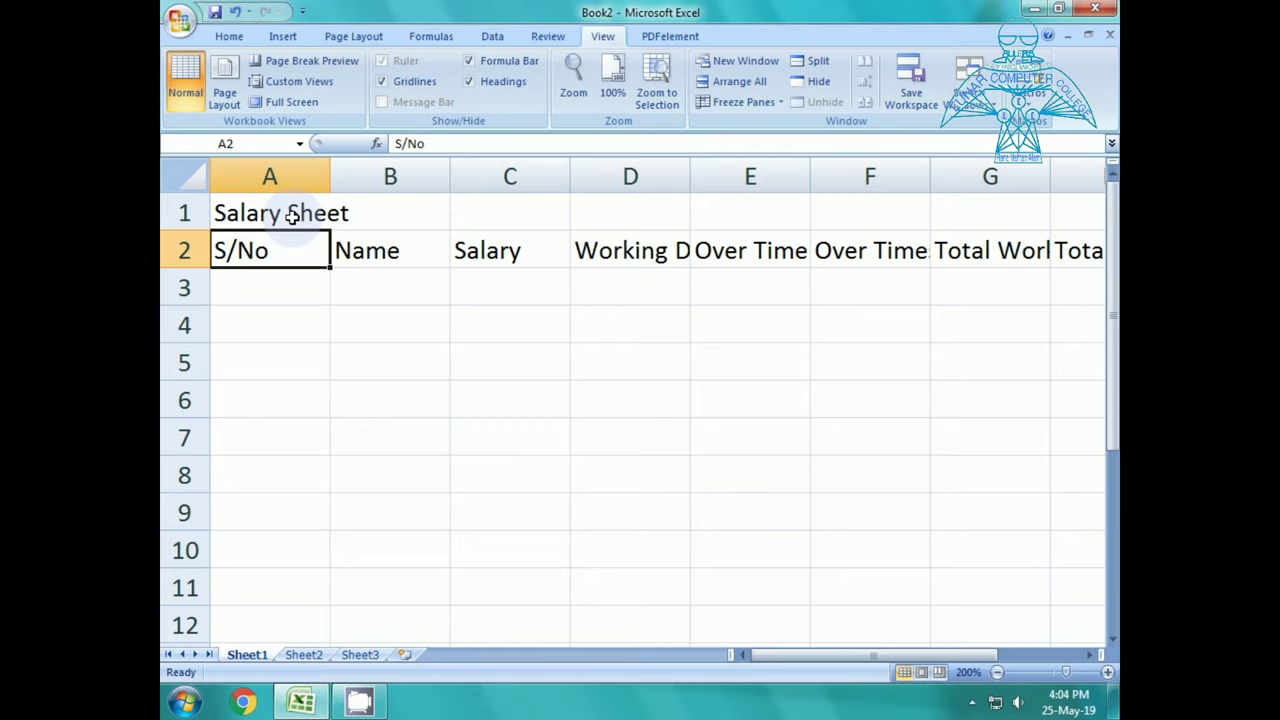
Select header cells A2:H2, from S/No through Total Amount
key("shift+Right")
key("shift+Right")
key("shift+Right")
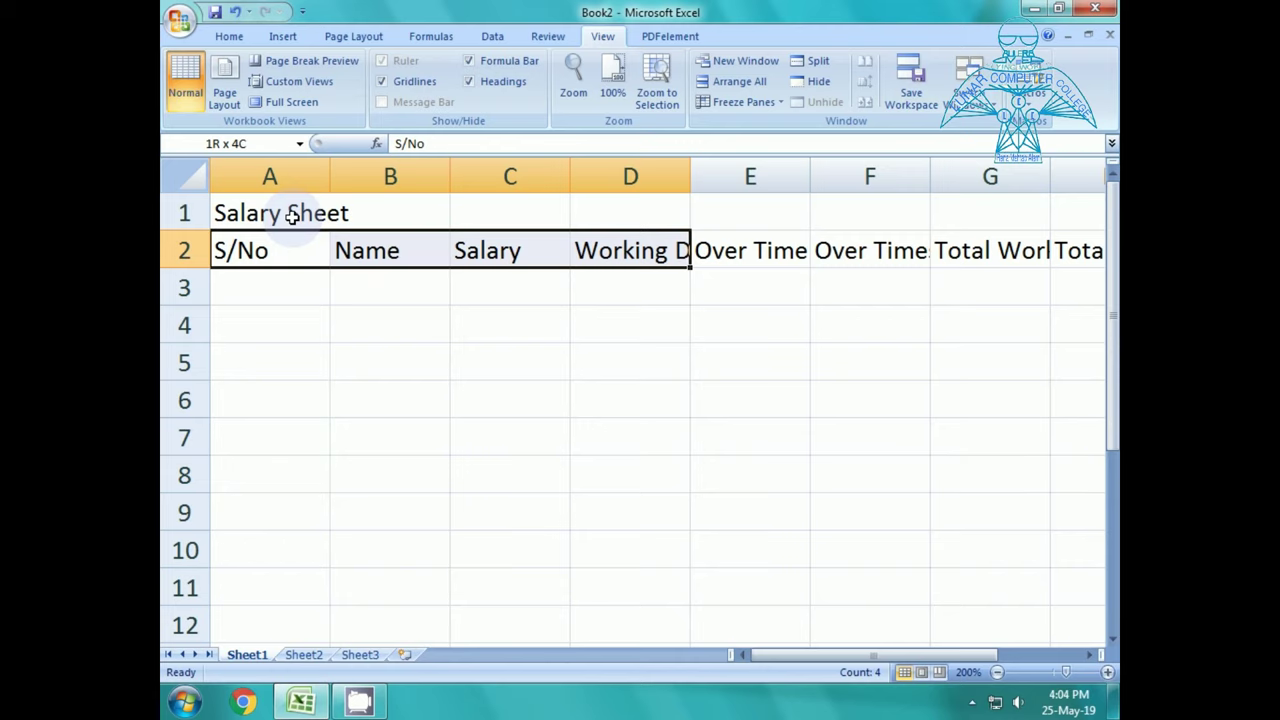
key("Left")
key("Right")
key("Left")
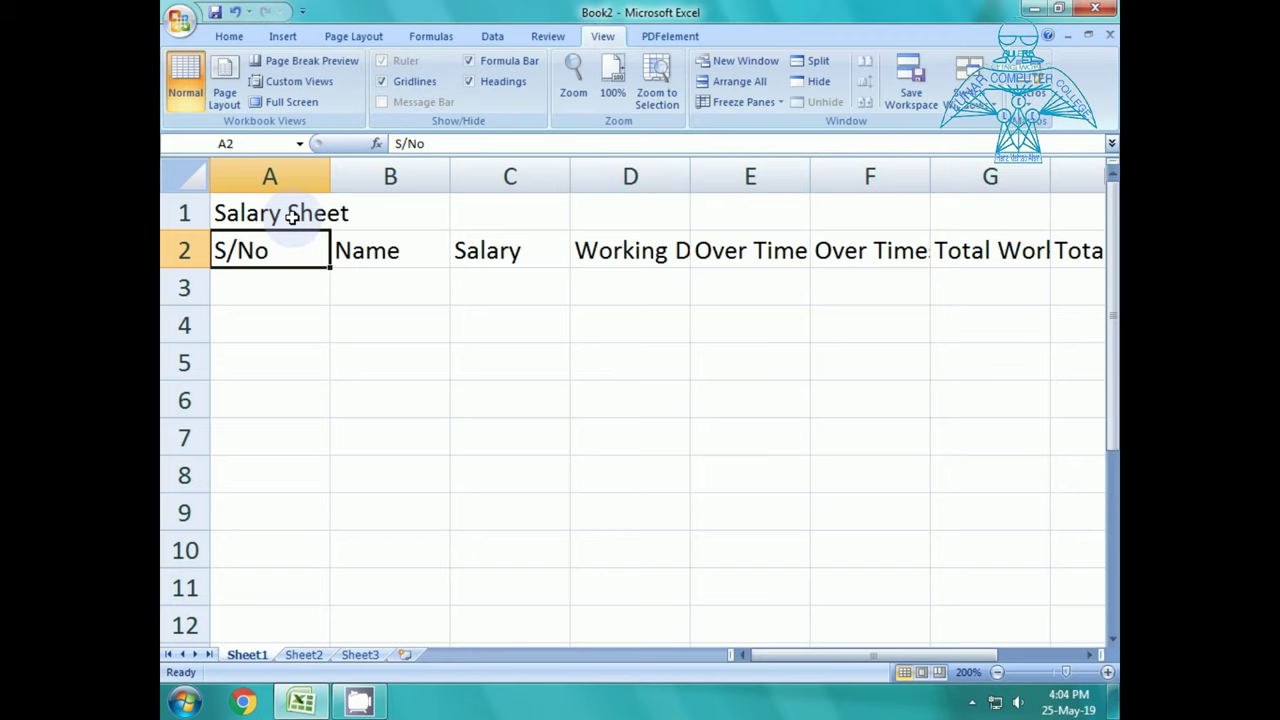
key("shift+Right")
key("shift+Right")
key("shift+Right")
key("shift+Right")
key("shift+Right")
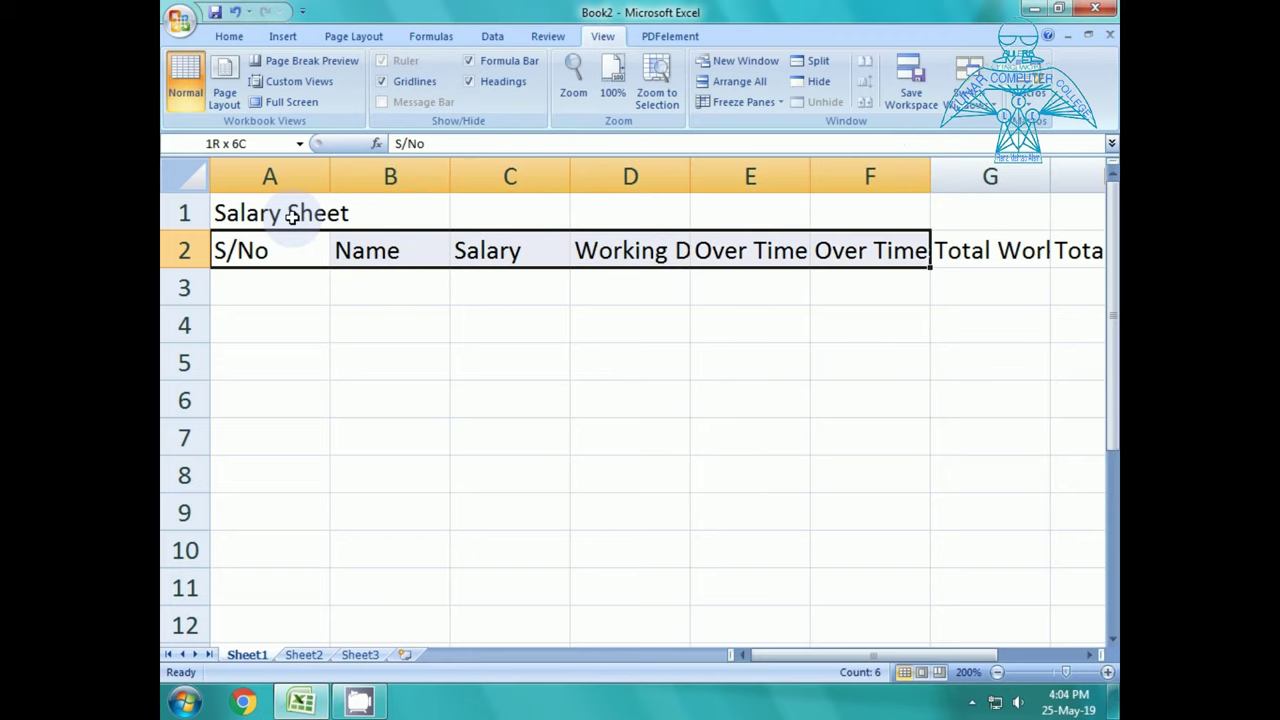
key("shift+Right")
key("shift+Right")
key("shift+Right")
key("shift+Left")
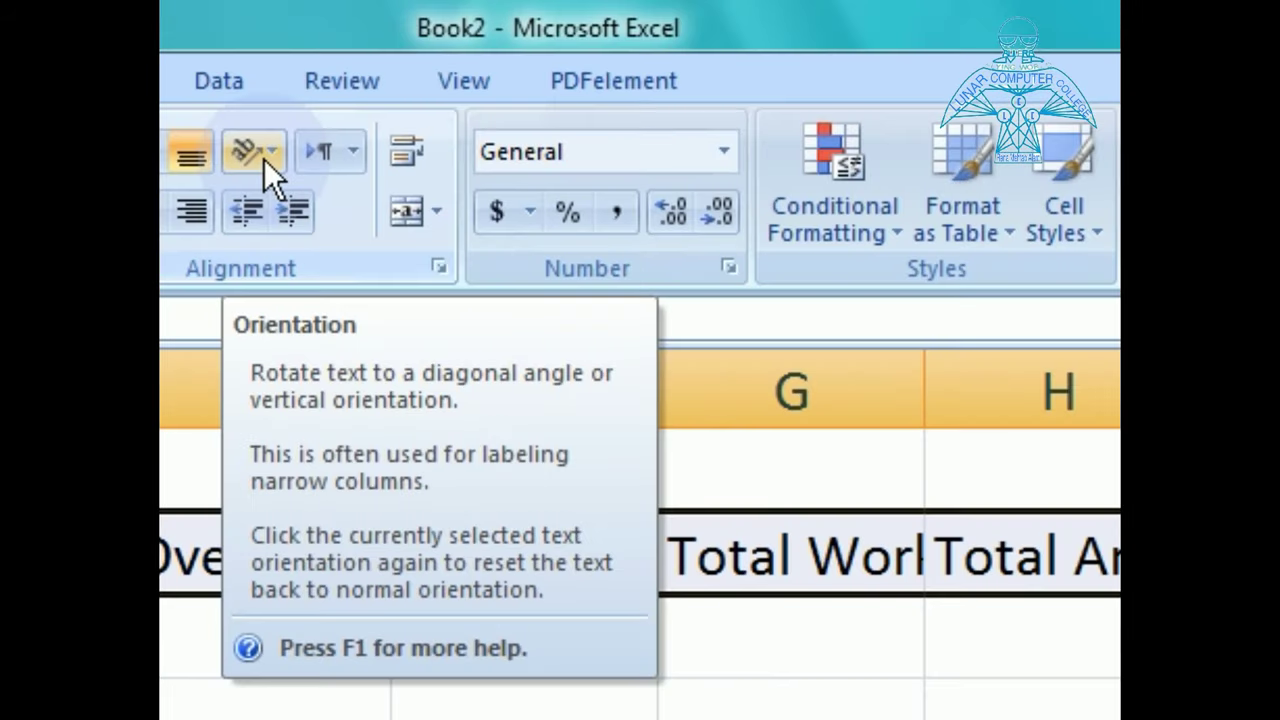
Set the headings' horizontal and vertical alignment to Distributed in Format Cells
left_click(264, 159)
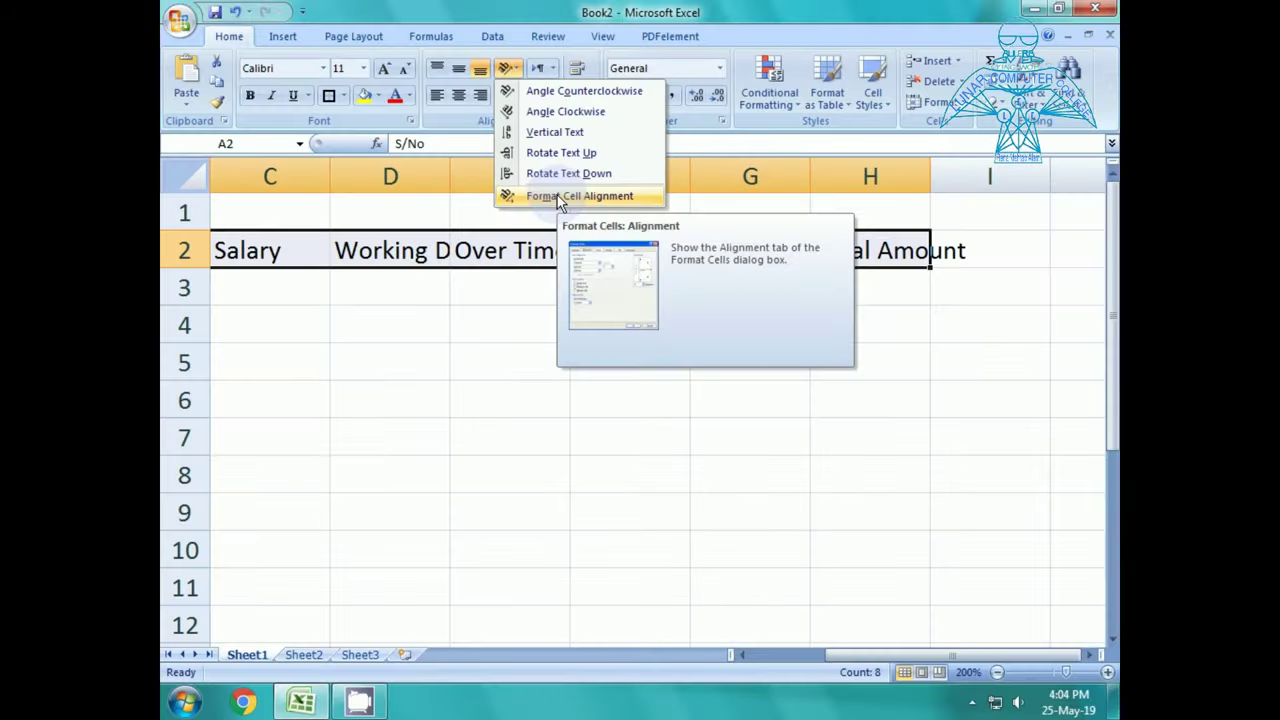
left_click(362, 432)
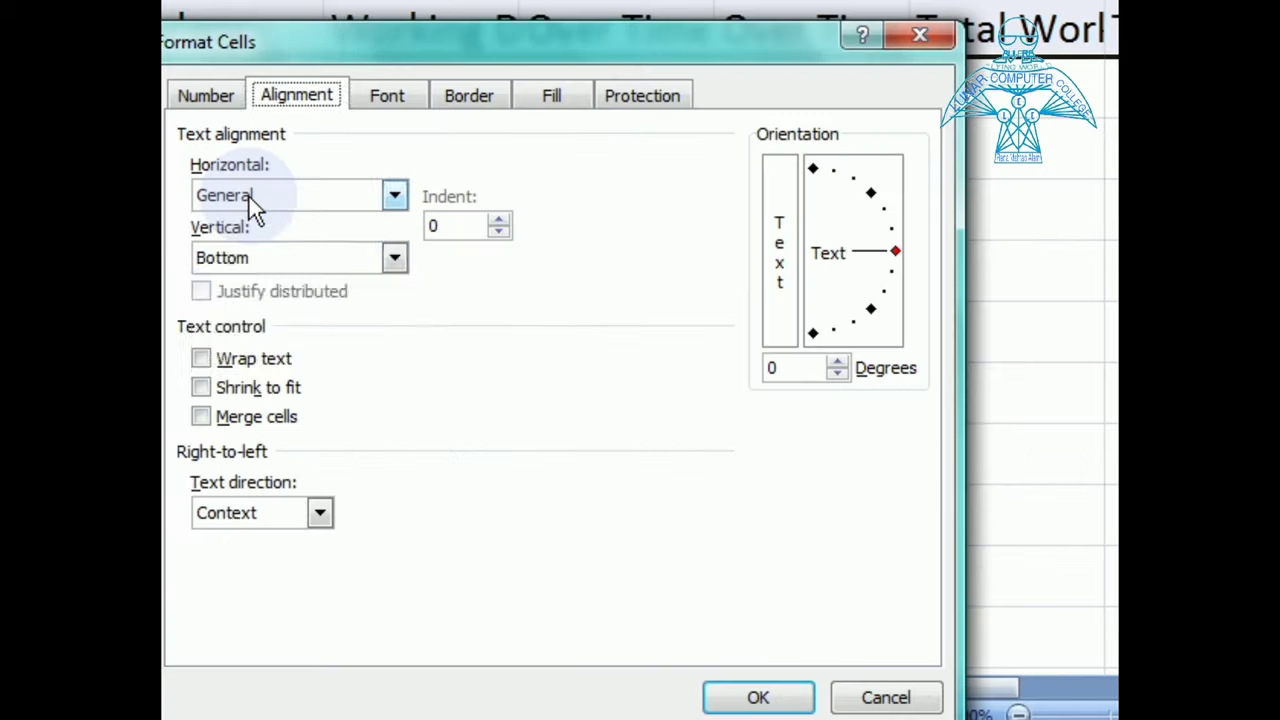
left_click(523, 352)
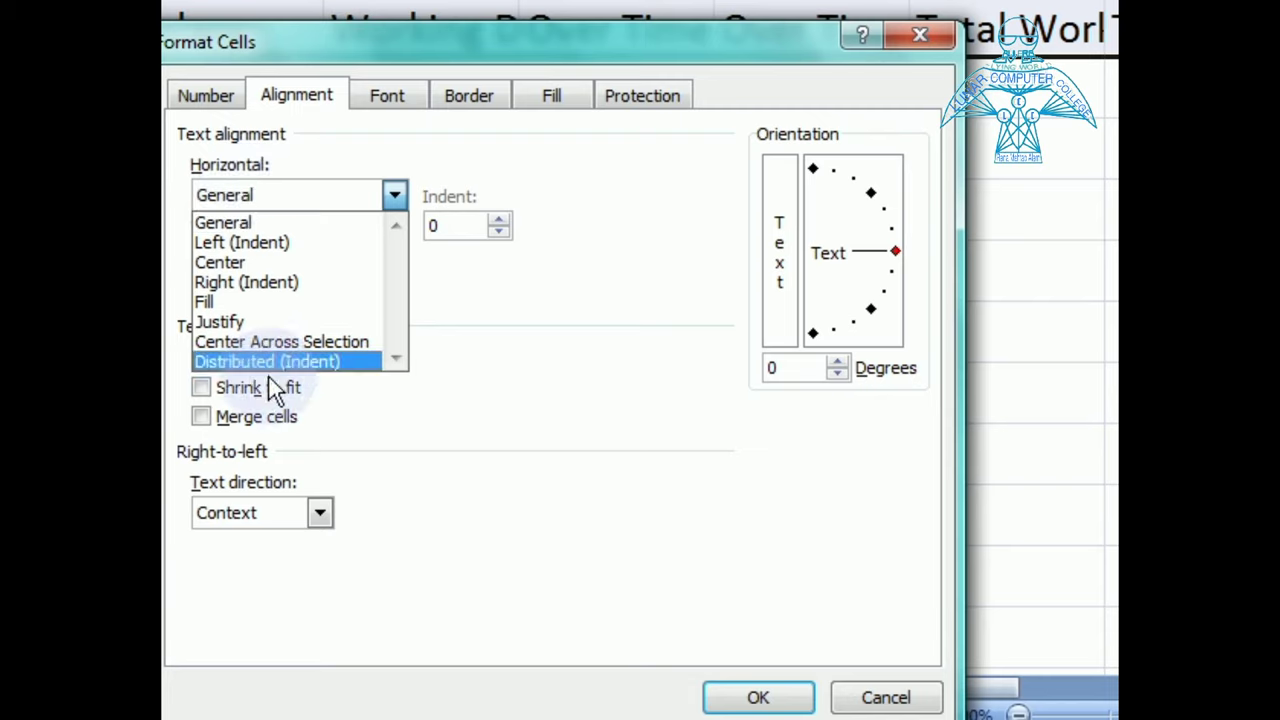
left_click(245, 358)
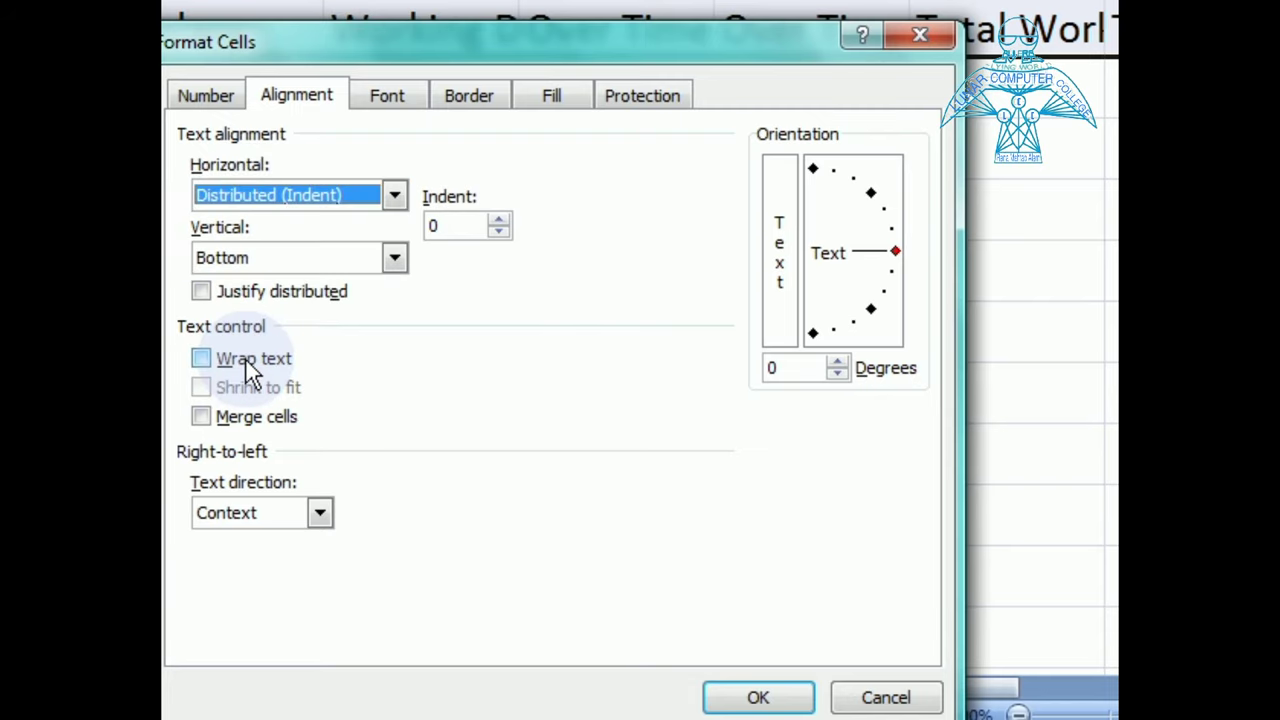
left_click(393, 258)
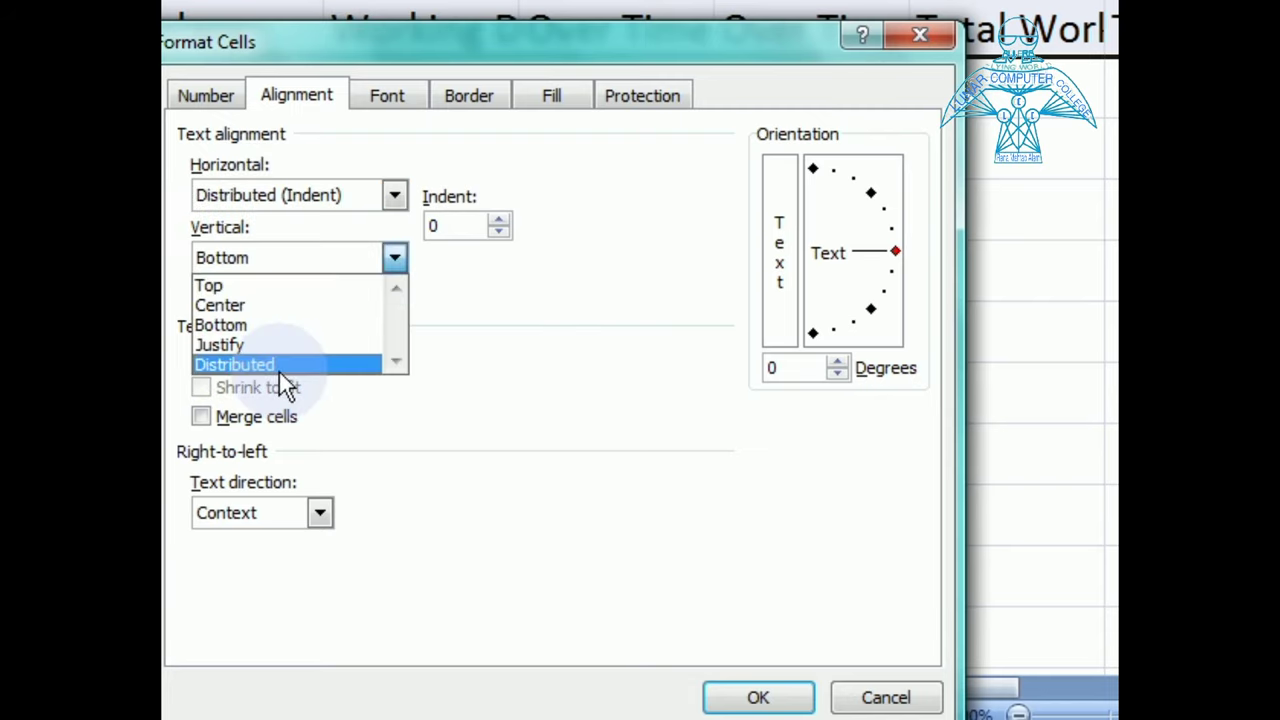
left_click(236, 364)
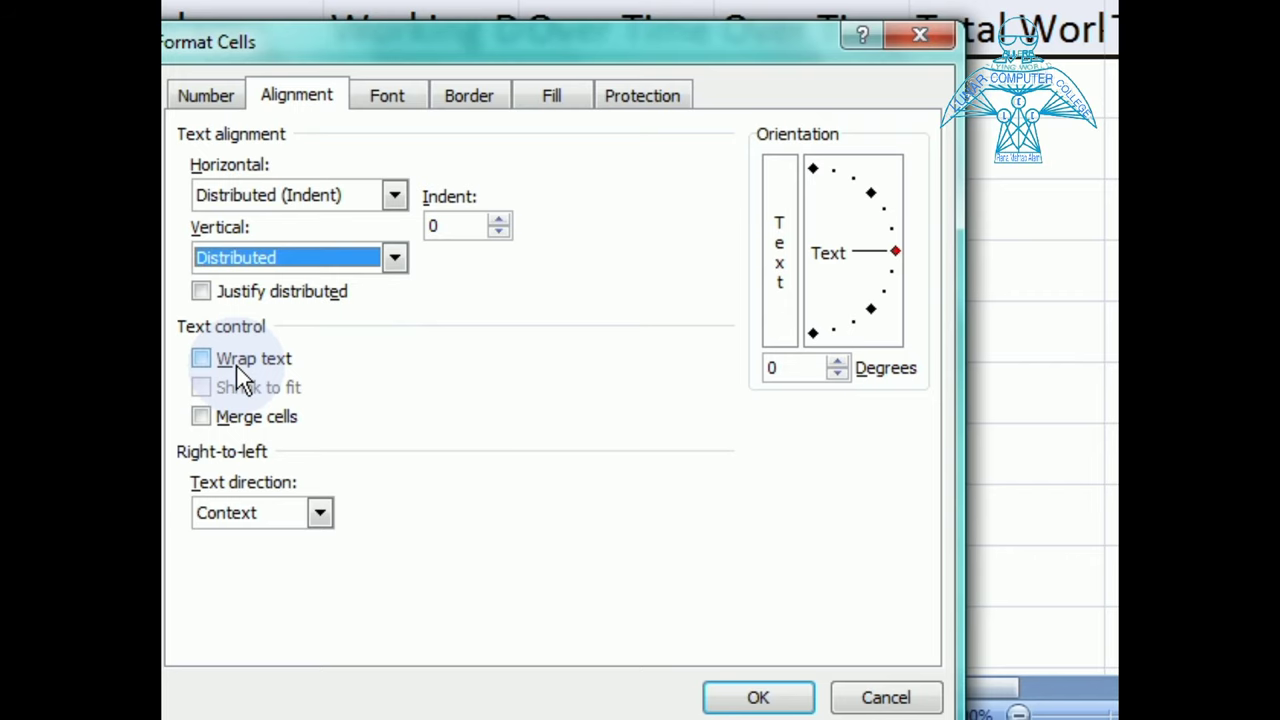
left_click(722, 697)
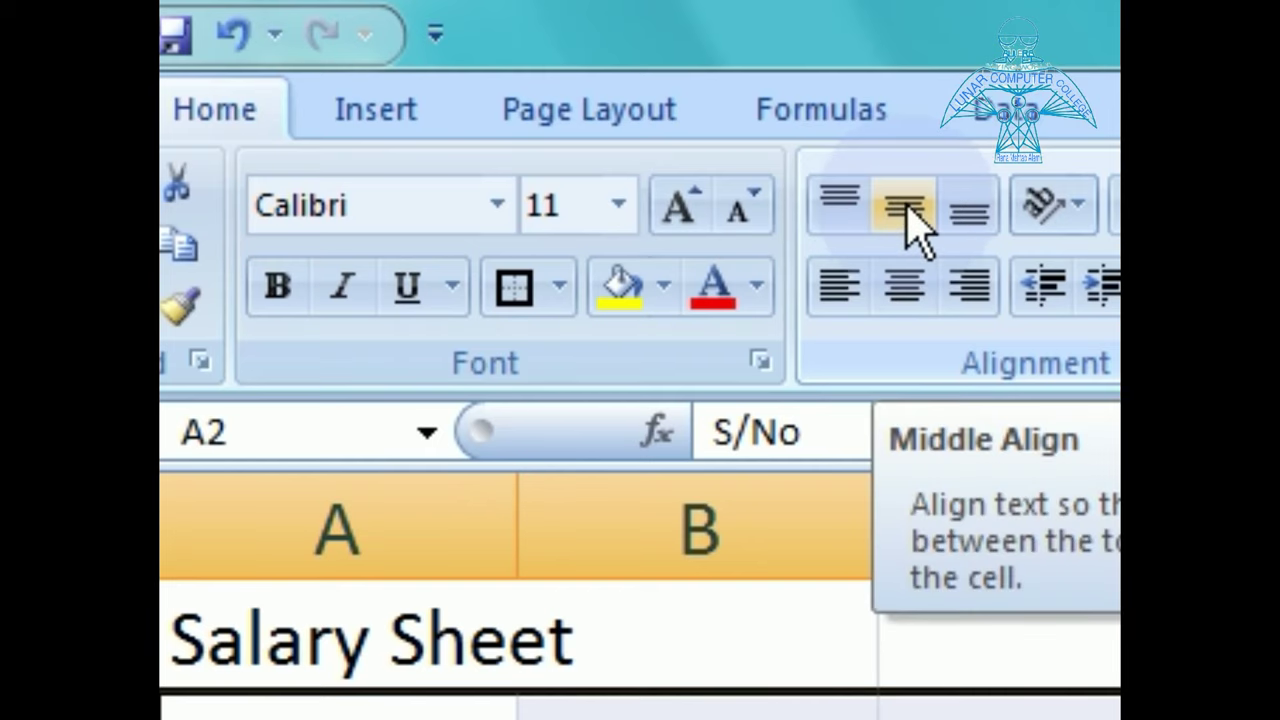
Middle-align the headings vertically and check the wrapped headings along row 2
left_click(907, 207)
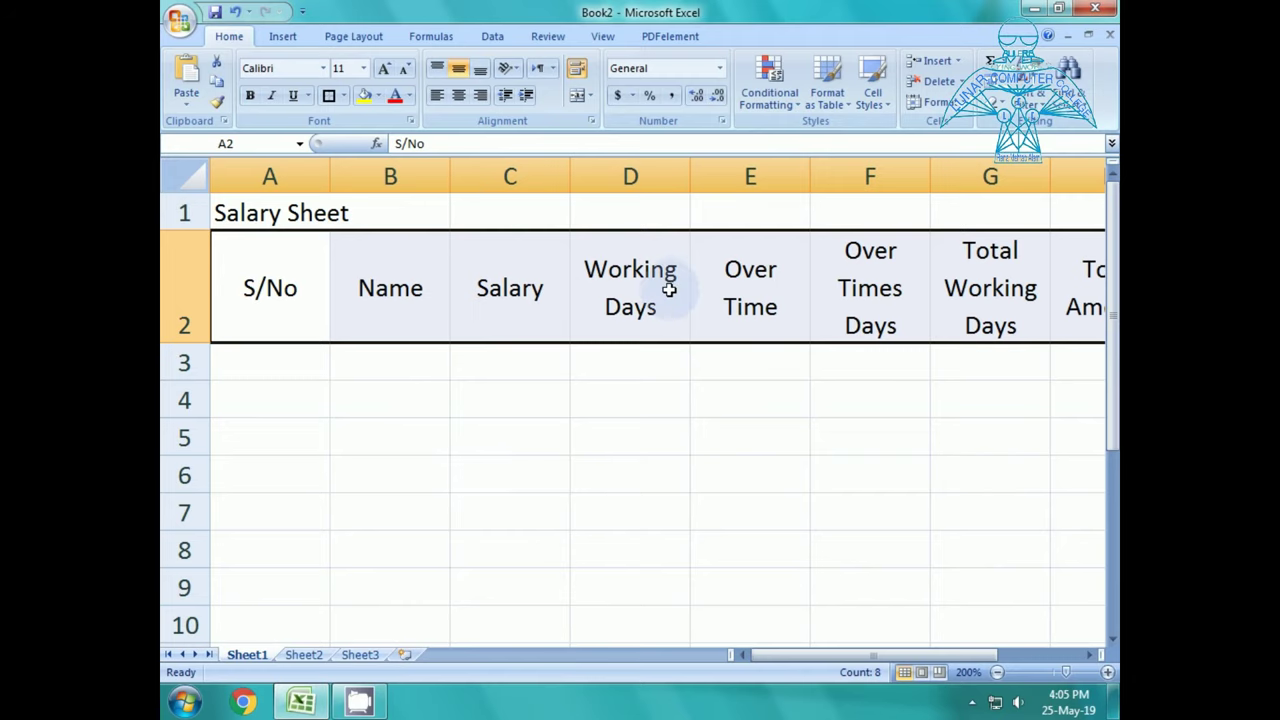
left_click(363, 393)
left_click(266, 315)
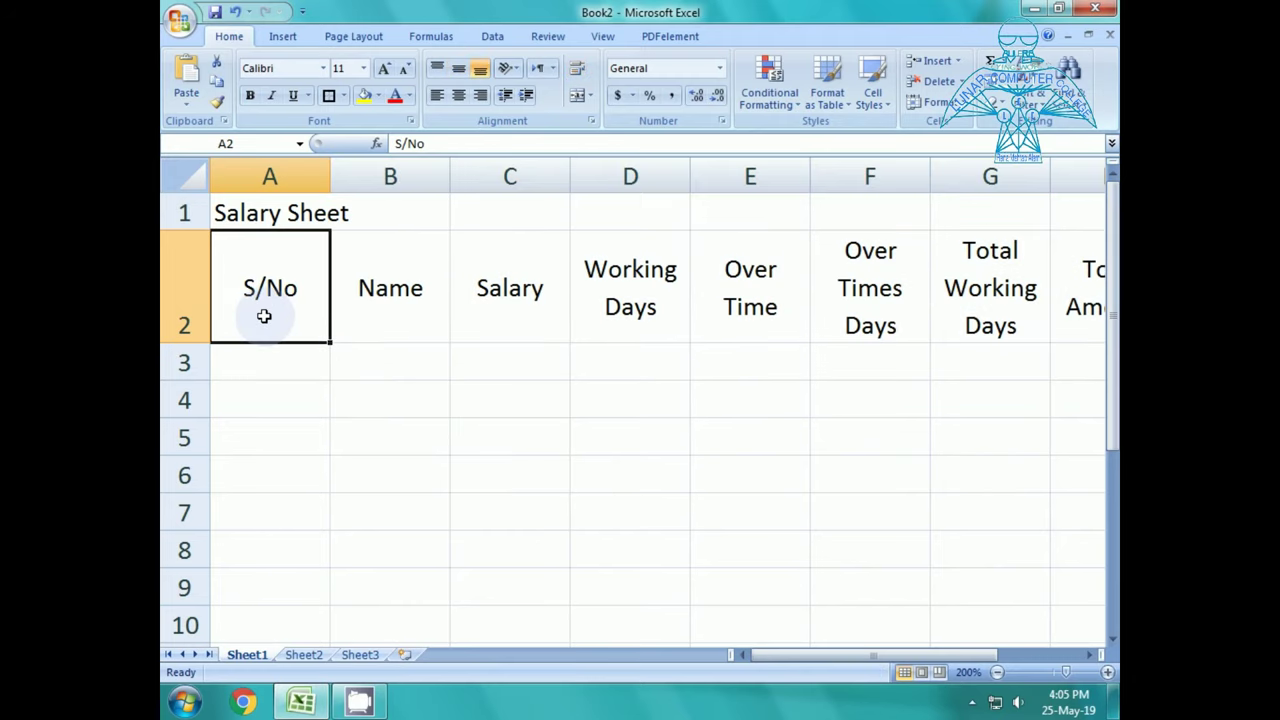
key("Right")
key("Right")
key("Right")
key("Right")
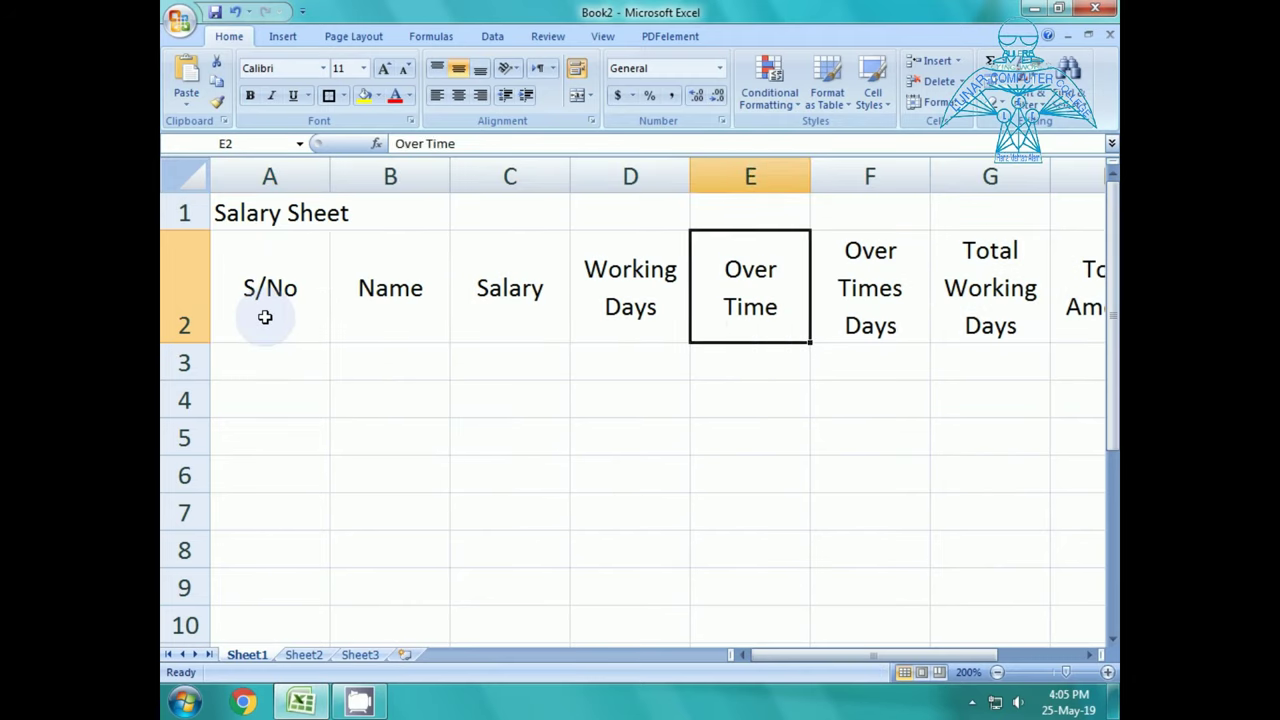
key("Right")
key("Right")
key("Right")
key("Right")
key("Left")
key("Left")
key("Left")
key("Left")
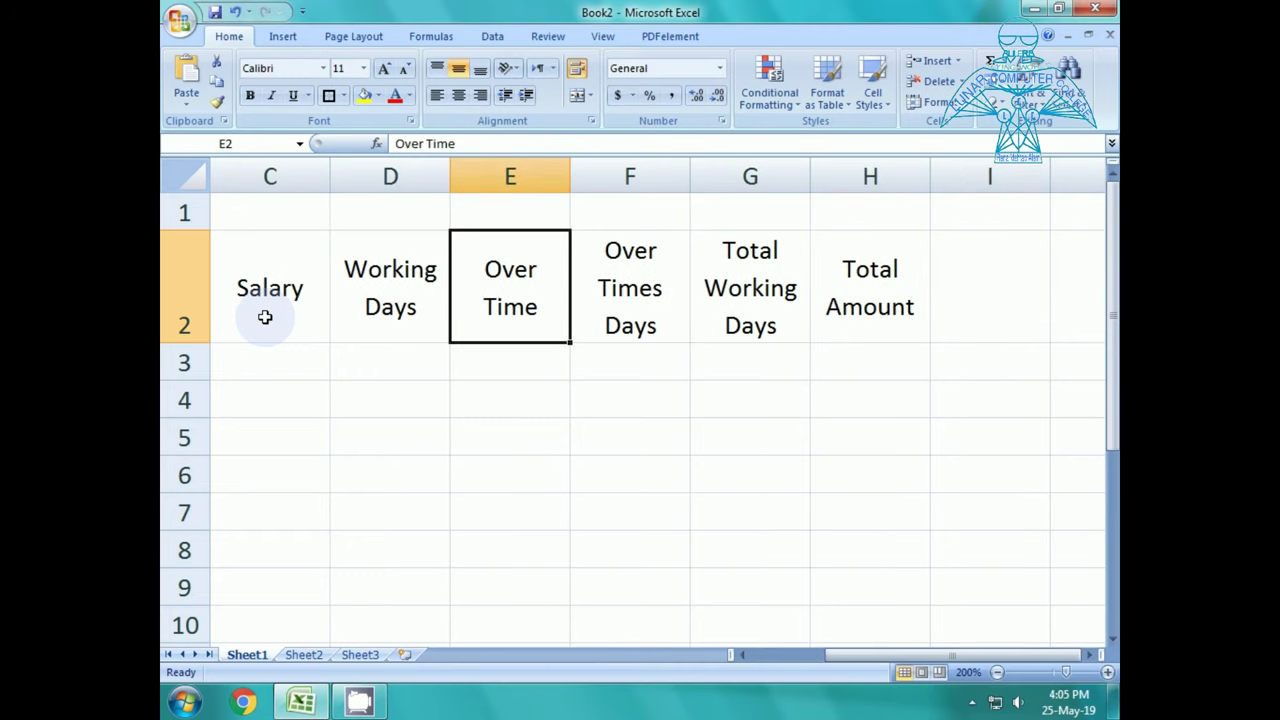
key("Left")
key("Left")
key("Left")
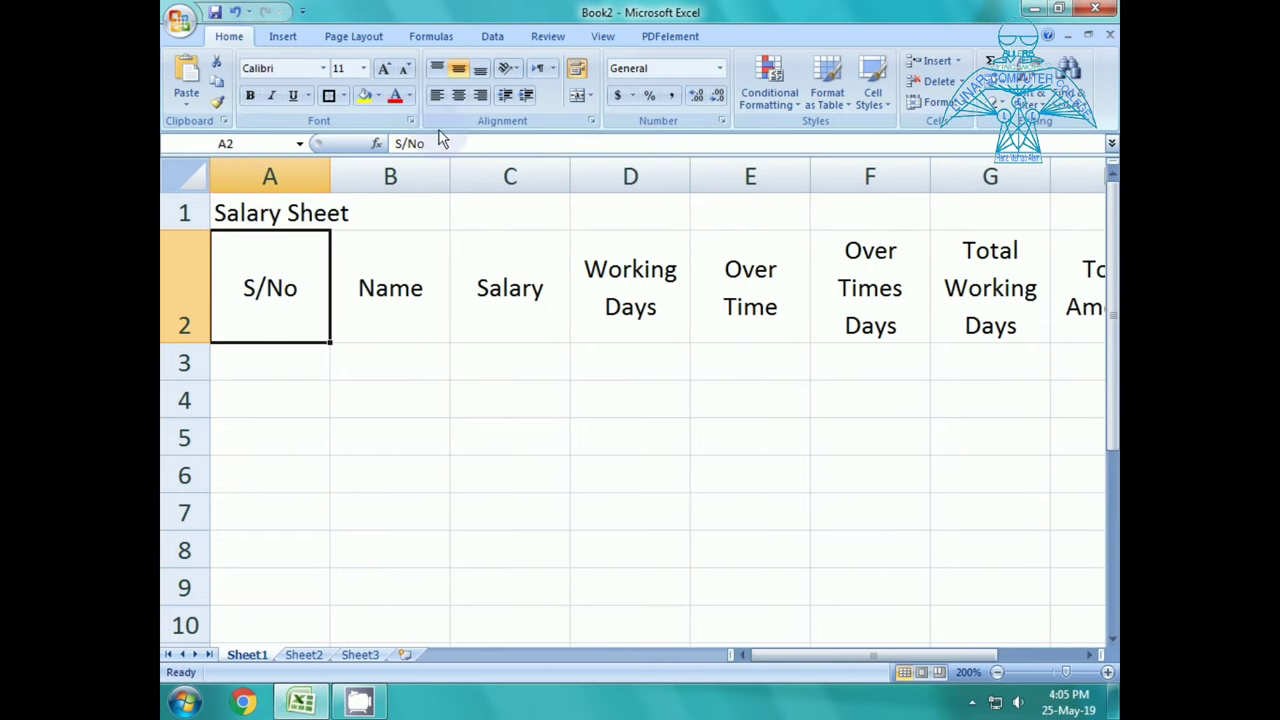
Set the sheet's zoom back to 100%
left_click(606, 38)
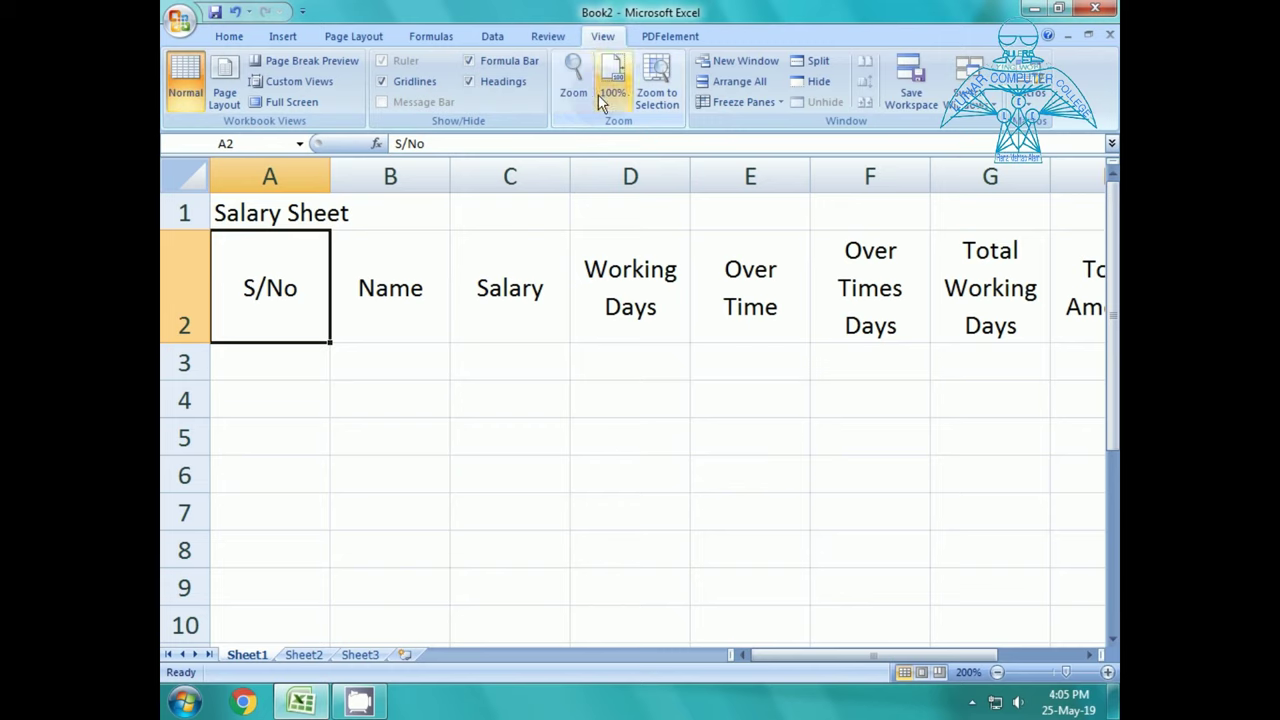
left_click(571, 86)
left_click(655, 434)
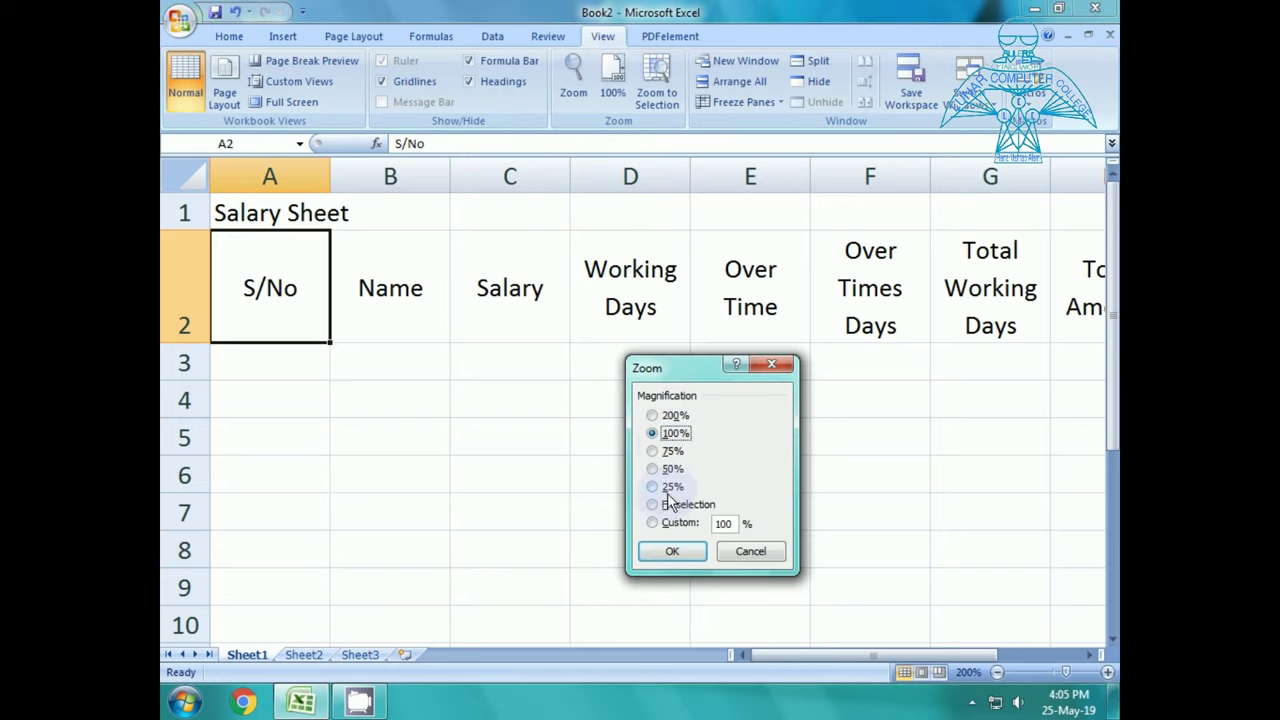
left_click(670, 551)
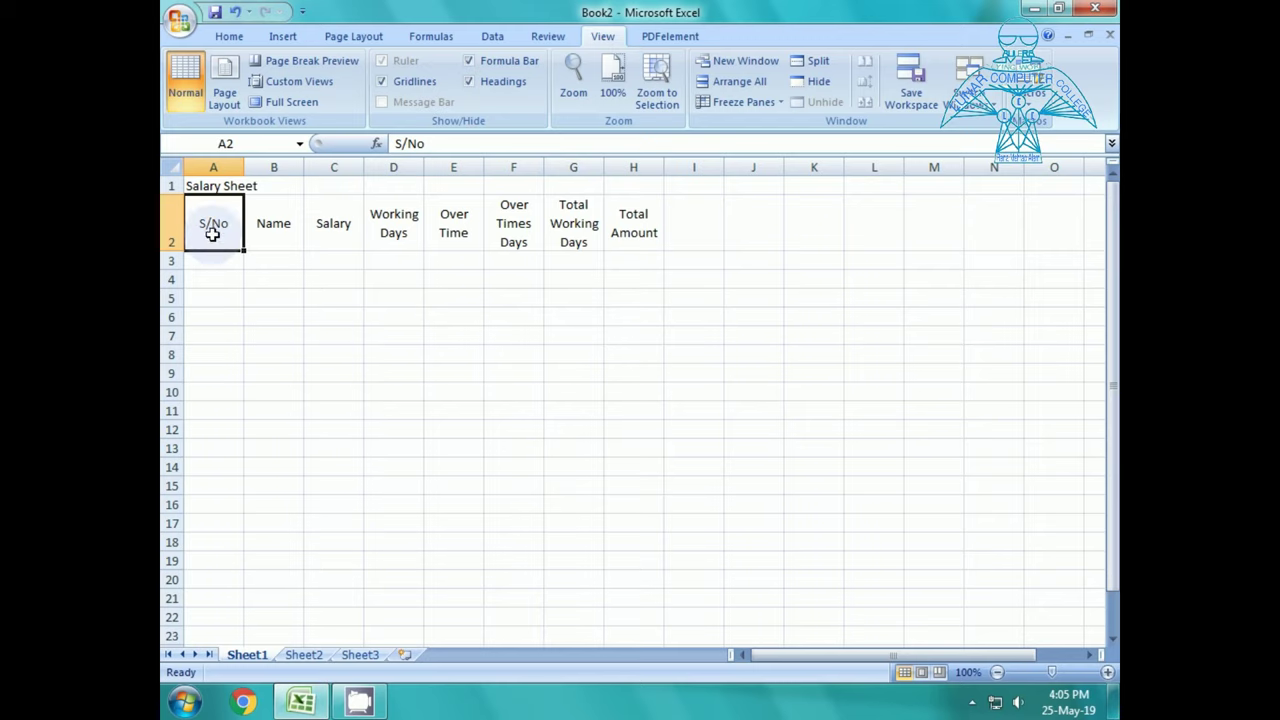
Select the headings A2:H2 and go to the Font Size box on Home
left_click_drag(210, 223, 631, 229)
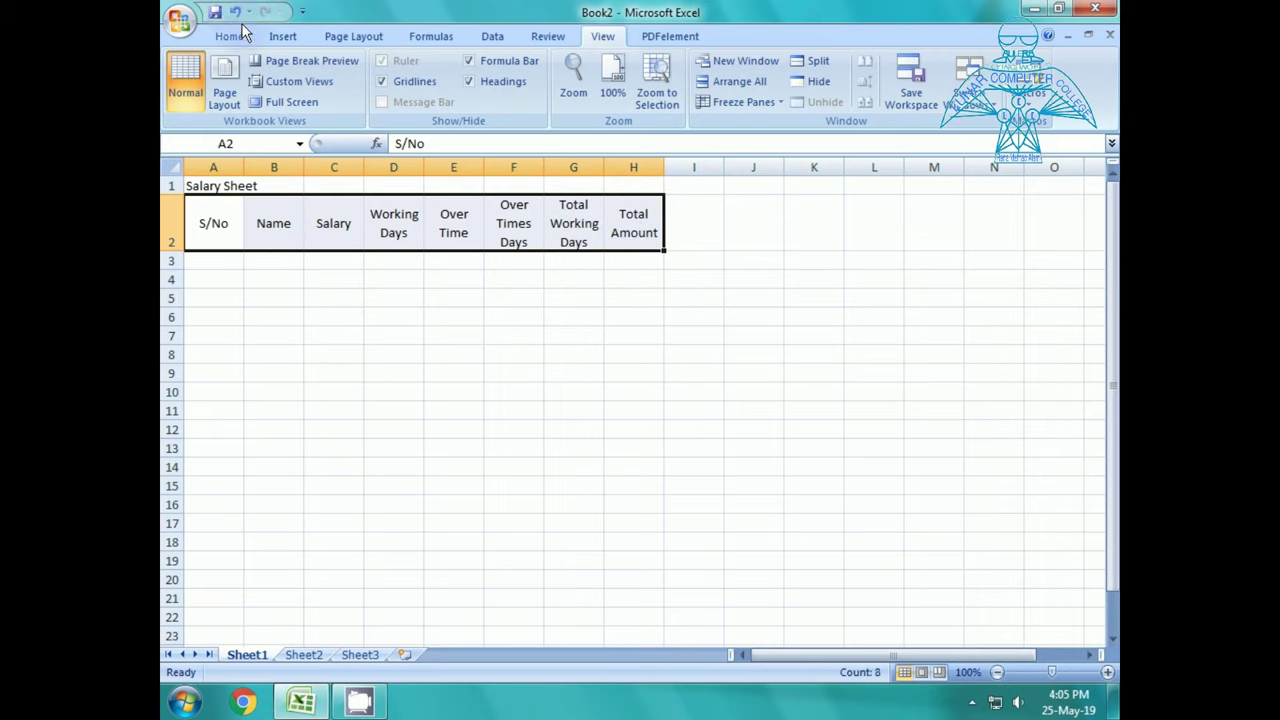
left_click(230, 37)
left_click(346, 67)
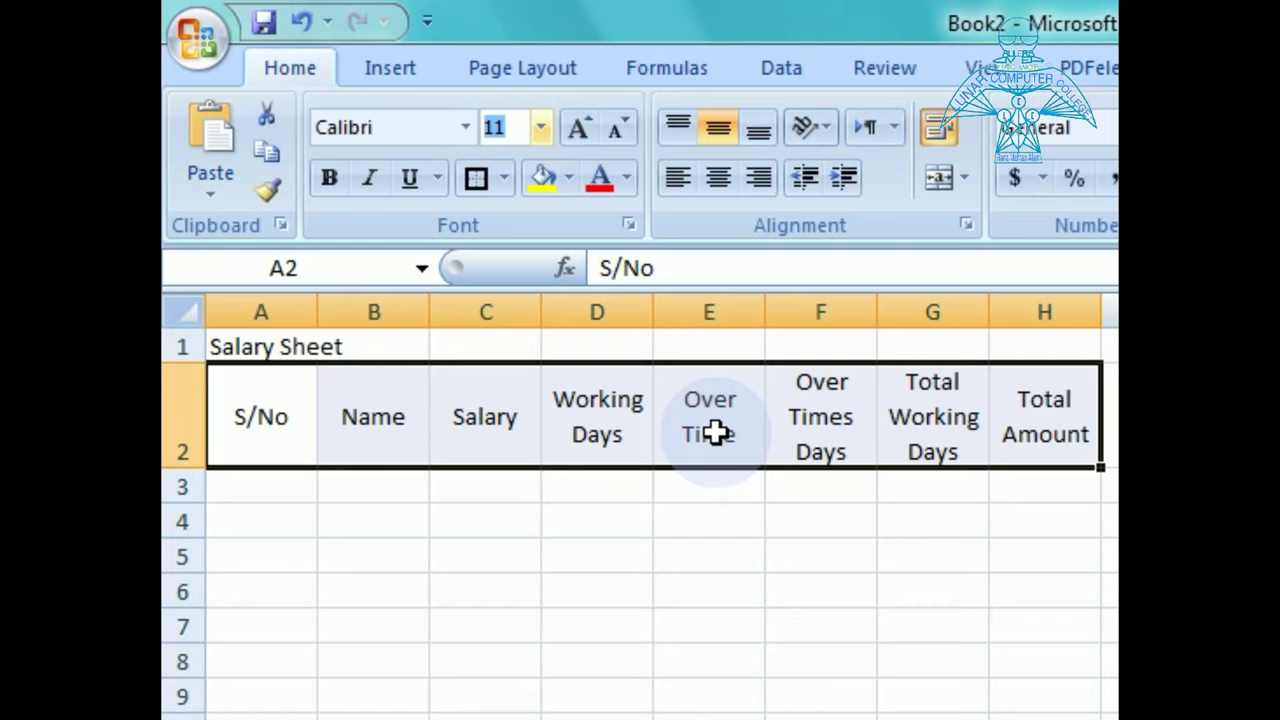
Set the headings to font size 18 and widen columns B, C and D
type("18")
key("Return")
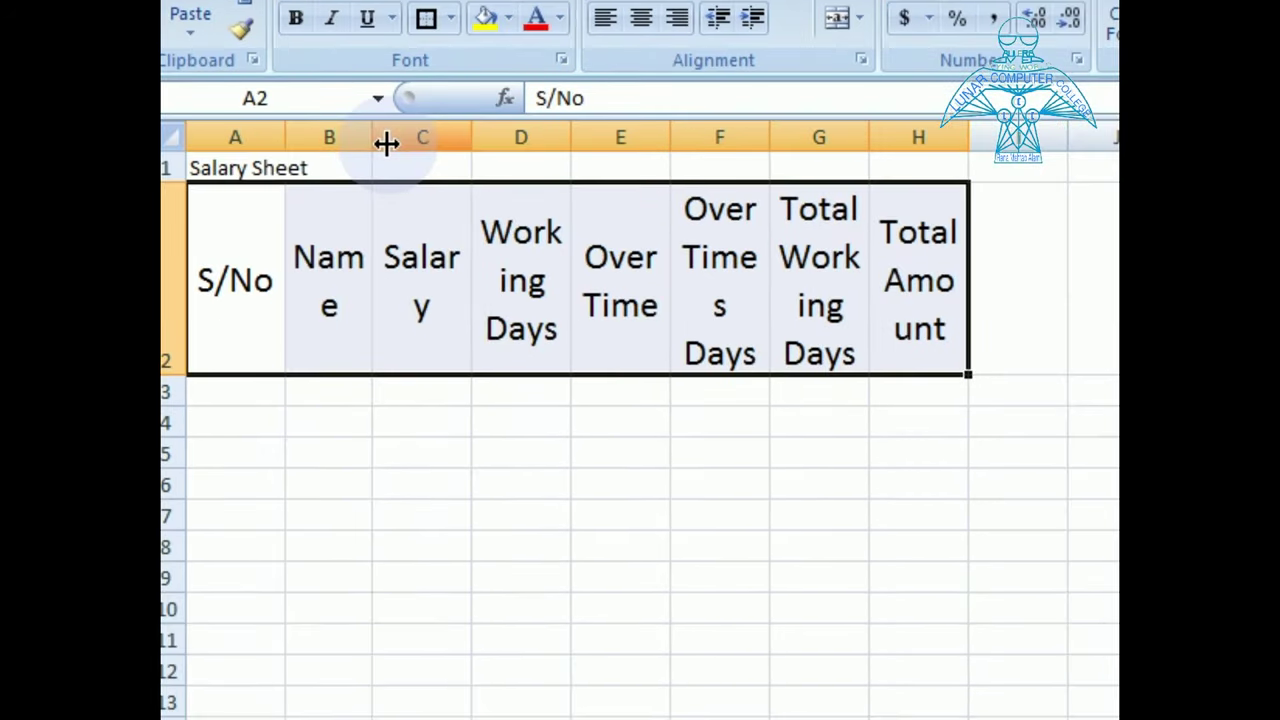
left_click_drag(374, 143, 410, 143)
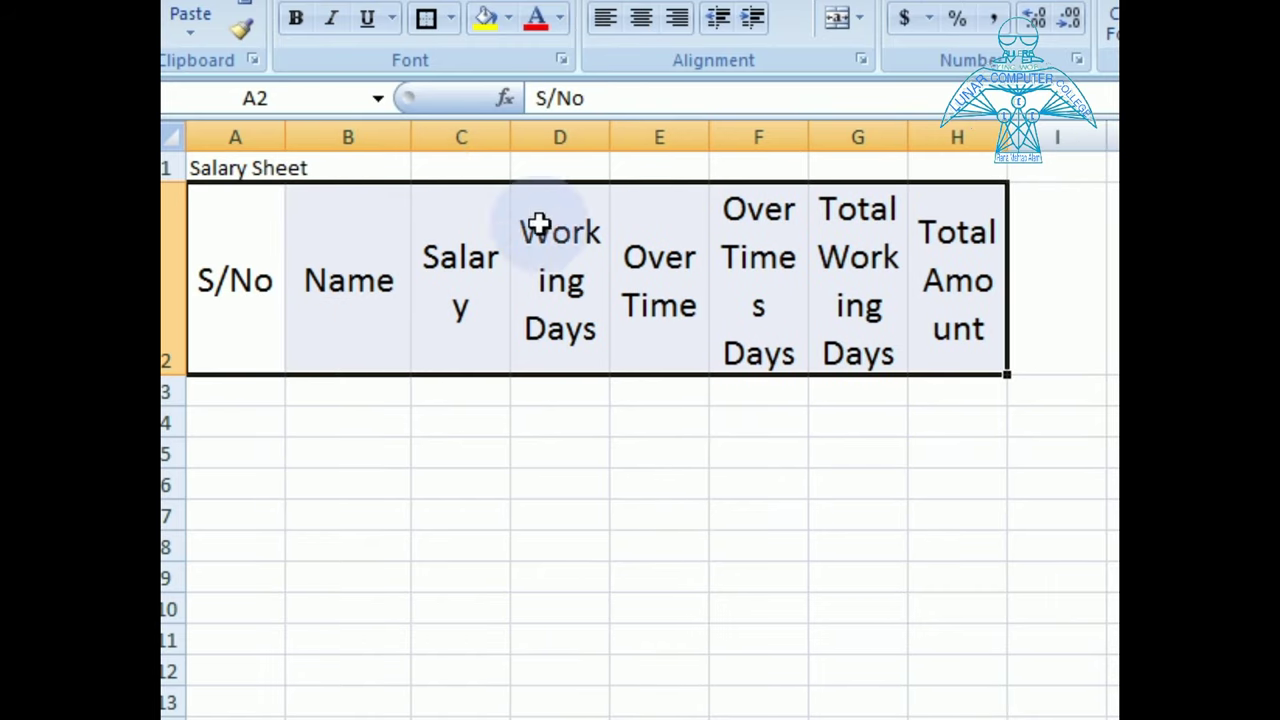
left_click_drag(508, 136, 534, 136)
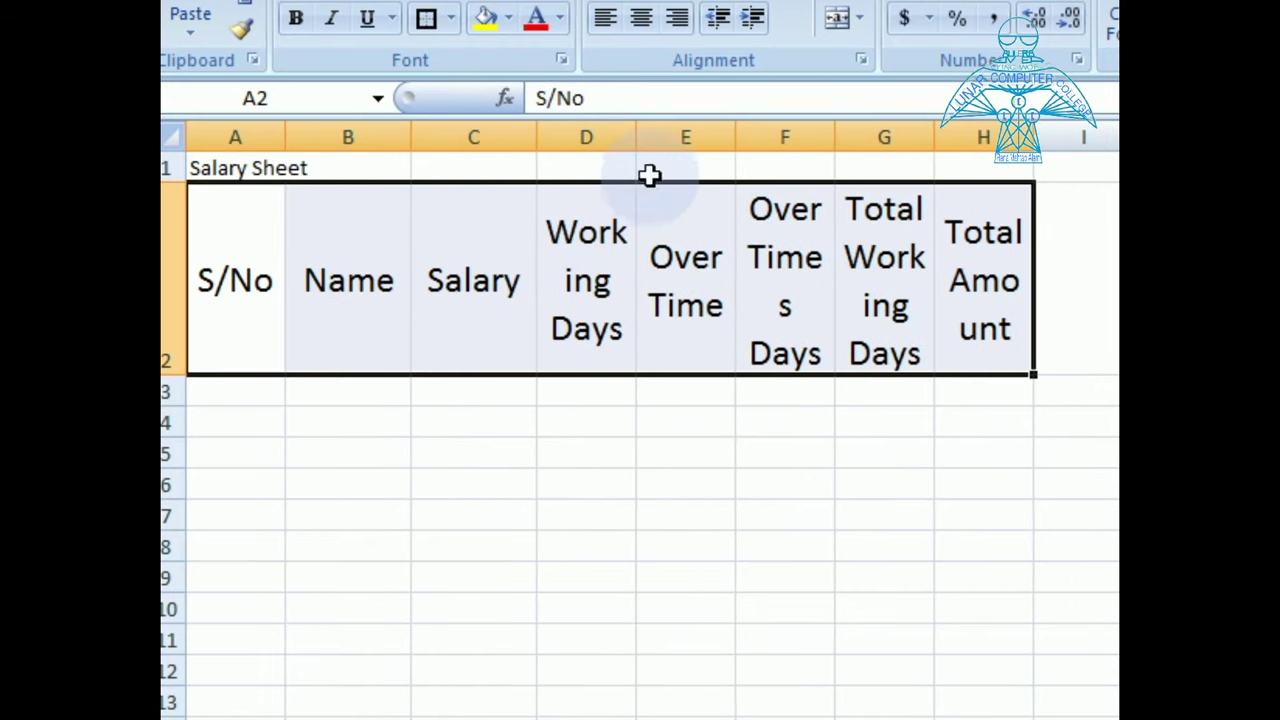
mouse_move(620, 137)
left_mouse_down()
mouse_move(660, 127)
mouse_move(663, 145)
mouse_move(688, 142)
left_mouse_up()
left_click(614, 240)
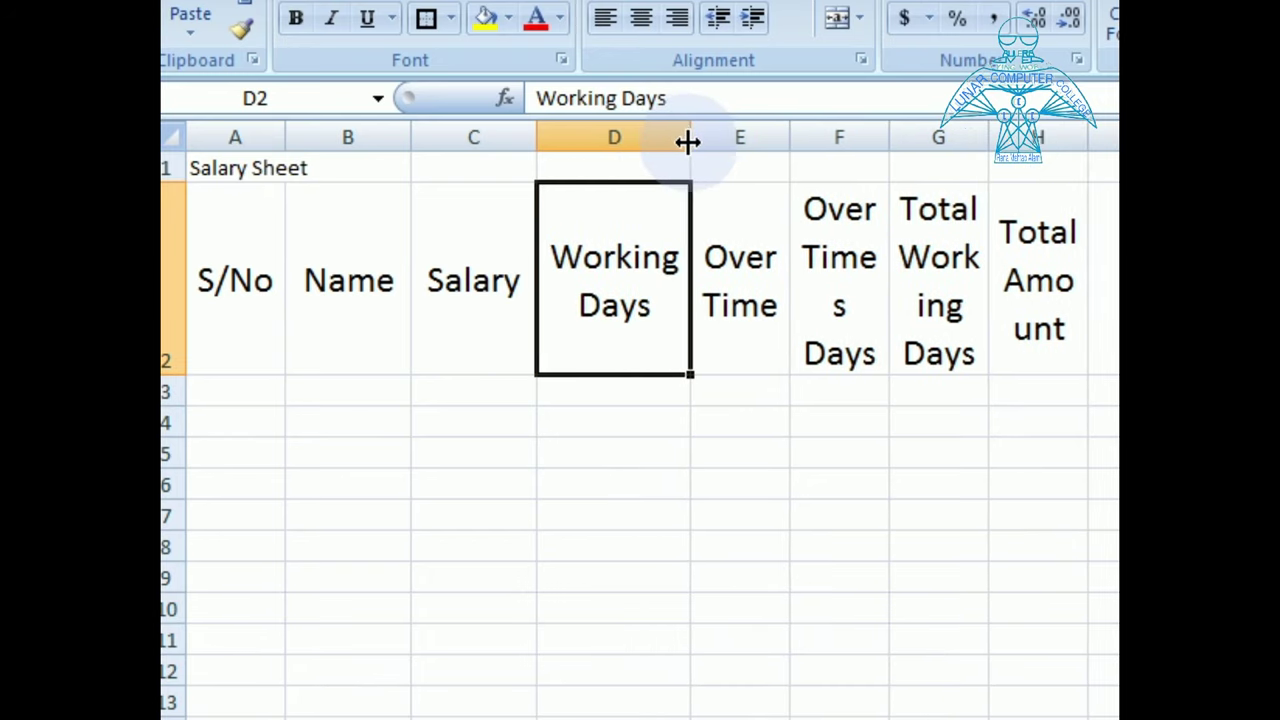
Widen columns E through H so the wrapped headings break between whole words
left_click_drag(790, 132, 802, 132)
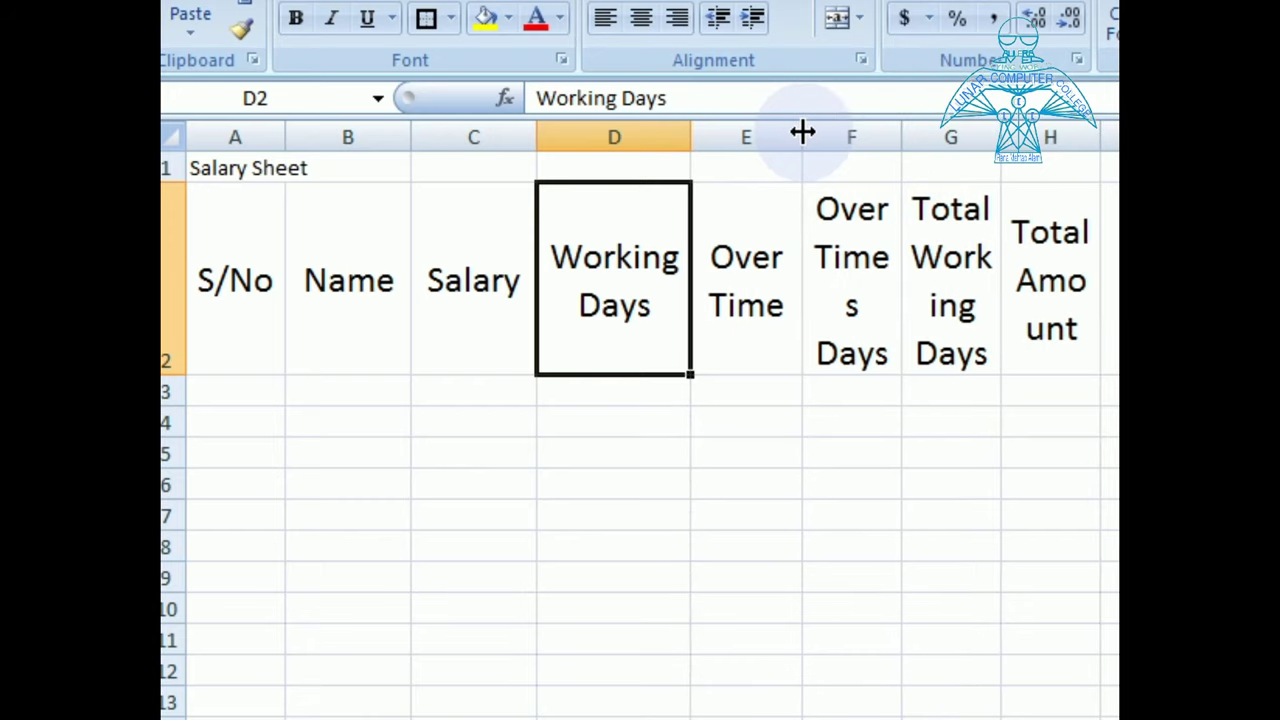
left_click_drag(903, 143, 920, 143)
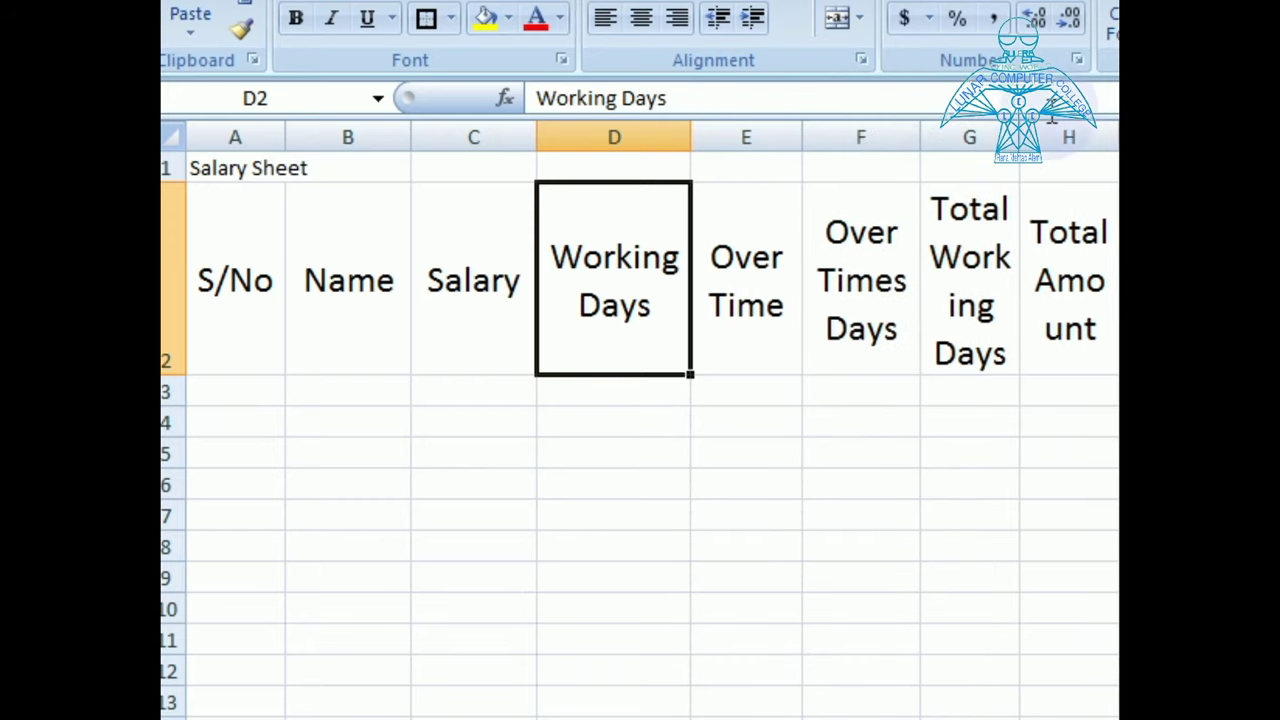
left_click_drag(1018, 142, 1049, 134)
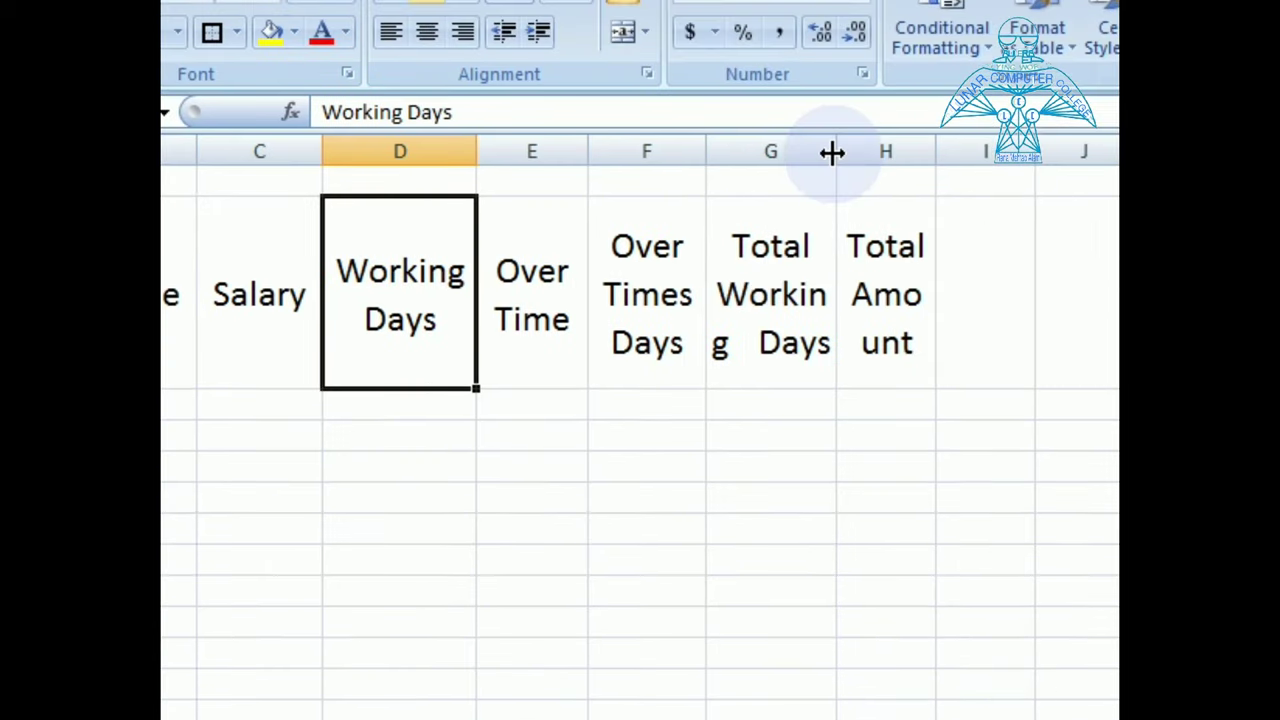
left_click_drag(831, 151, 853, 152)
left_click_drag(957, 151, 1021, 151)
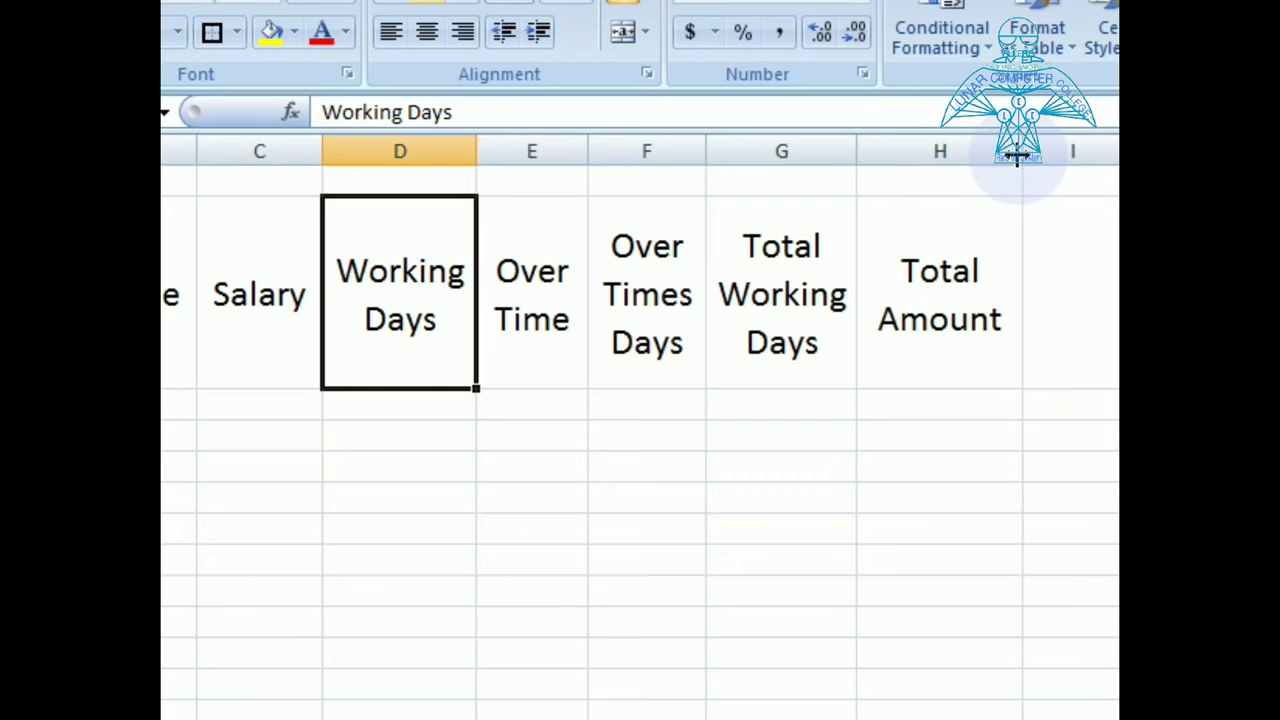
left_click(230, 518)
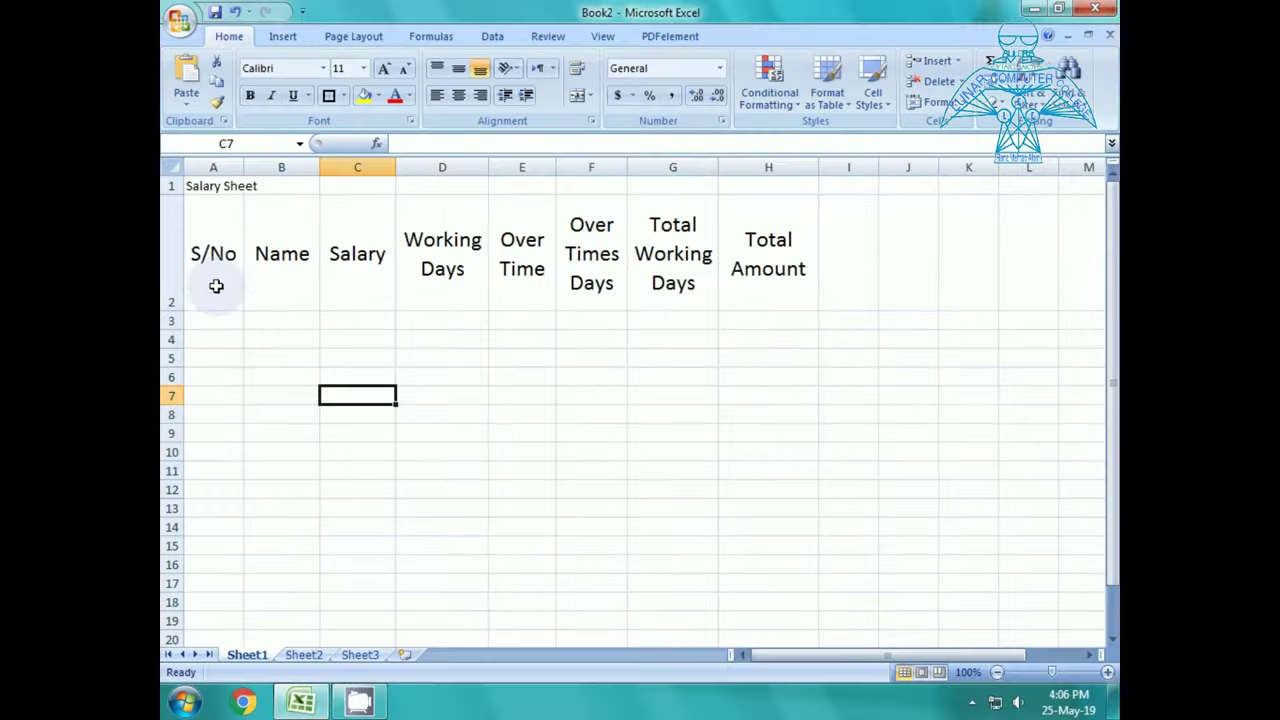
left_click(211, 283)
left_click(466, 291)
left_click(442, 451)
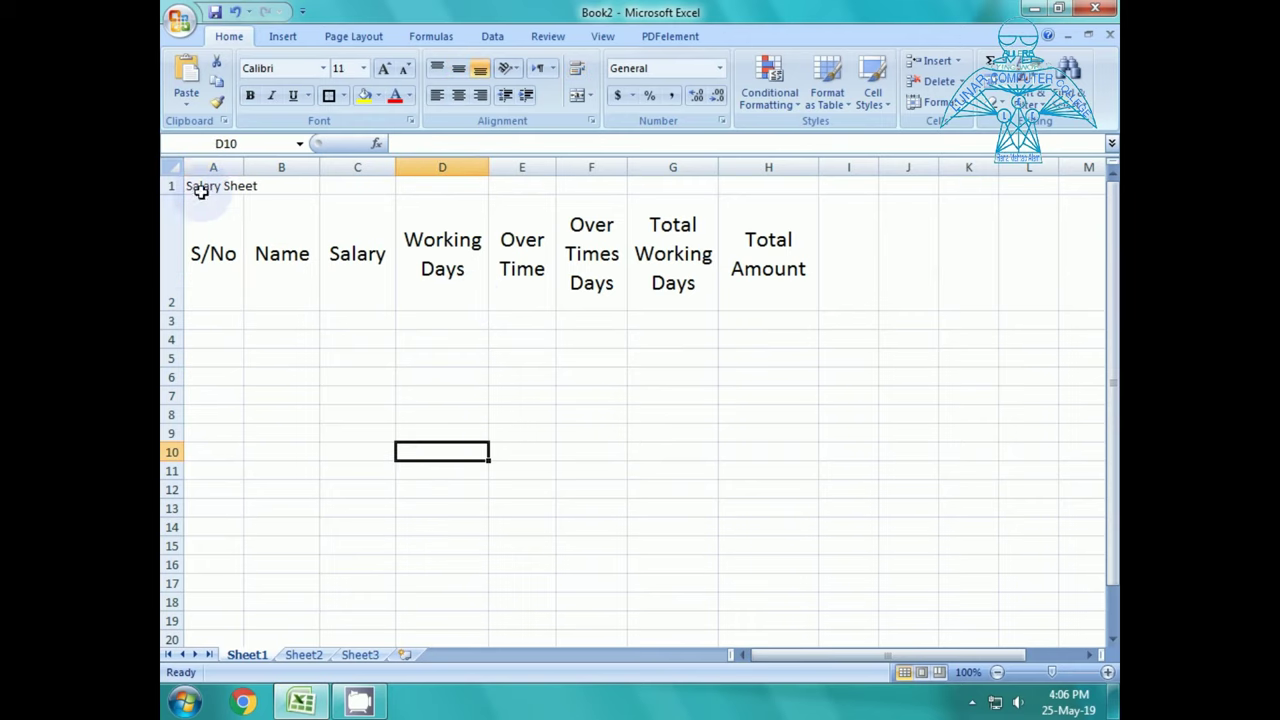
Merge and center 'Salary Sheet' across A1:H1 and set its font size to 30
left_click_drag(190, 187, 754, 178)
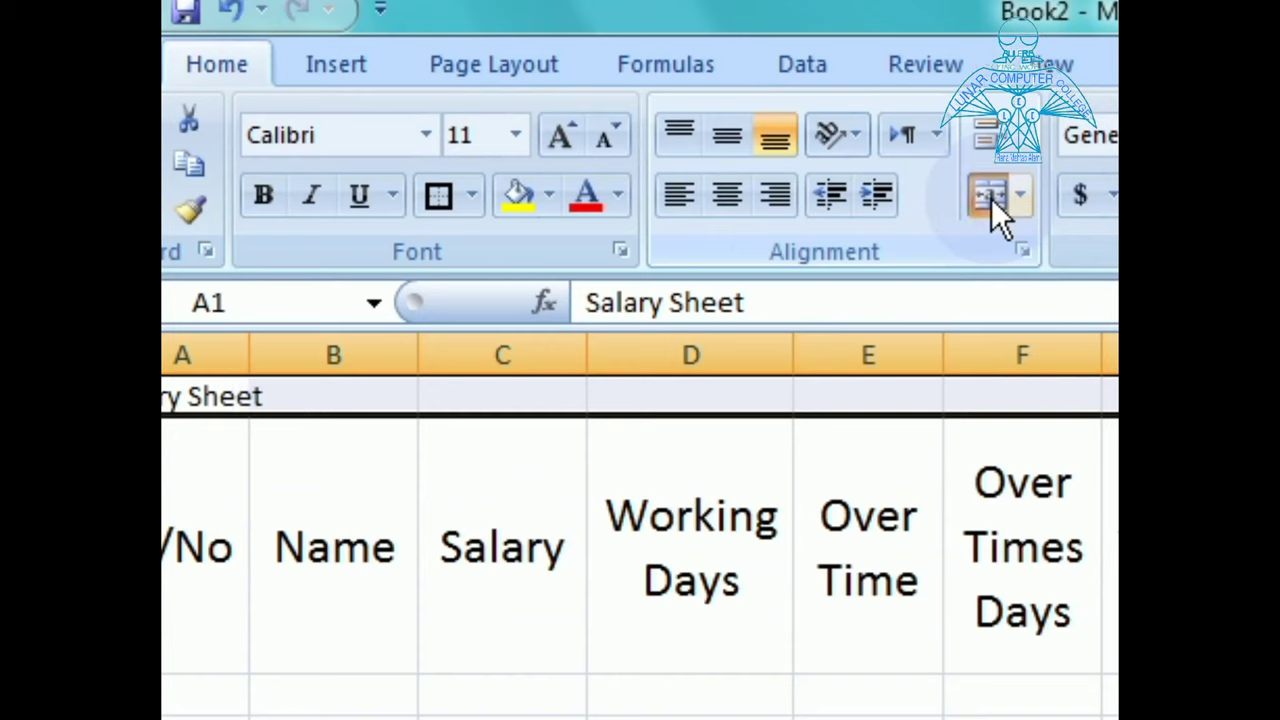
left_click(993, 205)
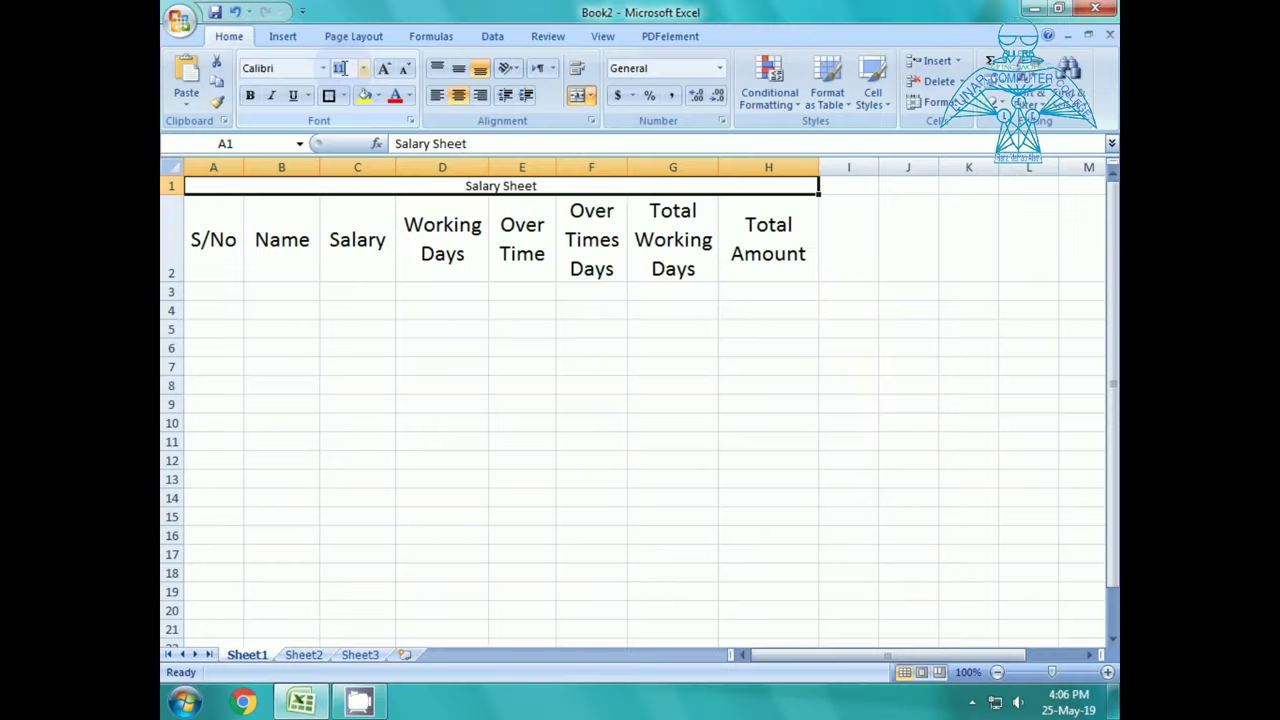
left_click(340, 68)
type("20")
key("Return")
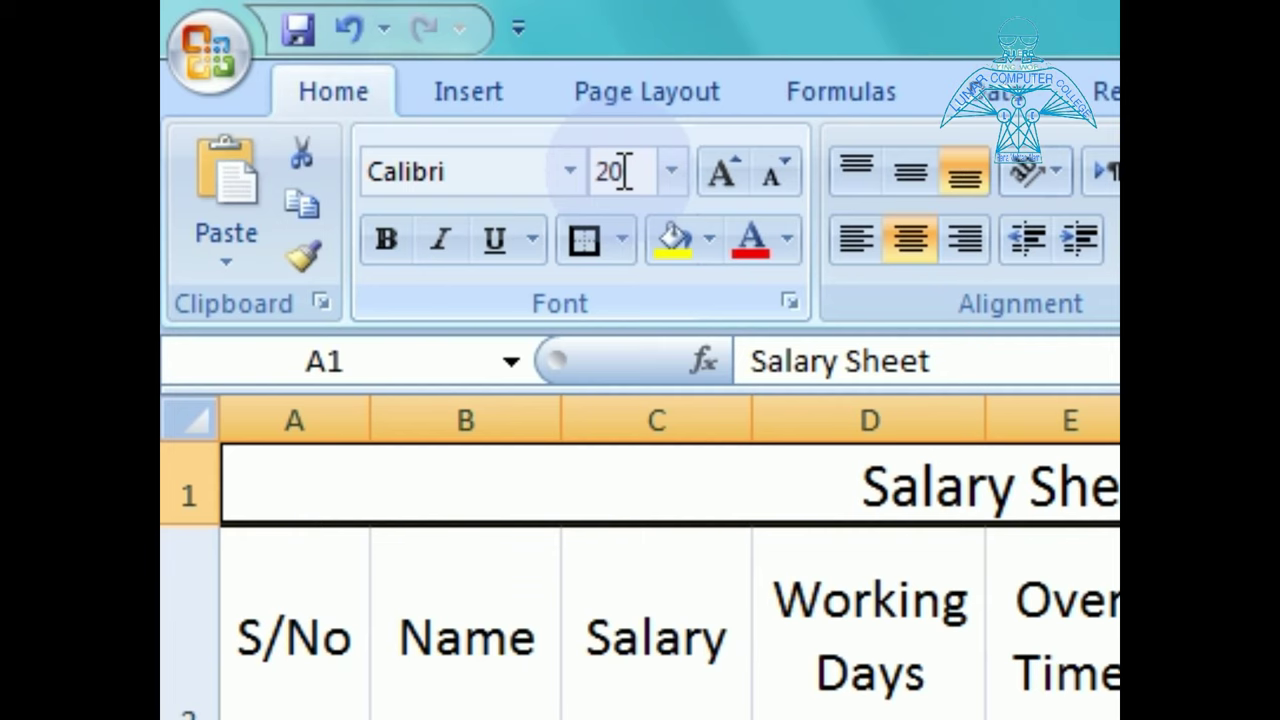
left_click(622, 172)
type("30")
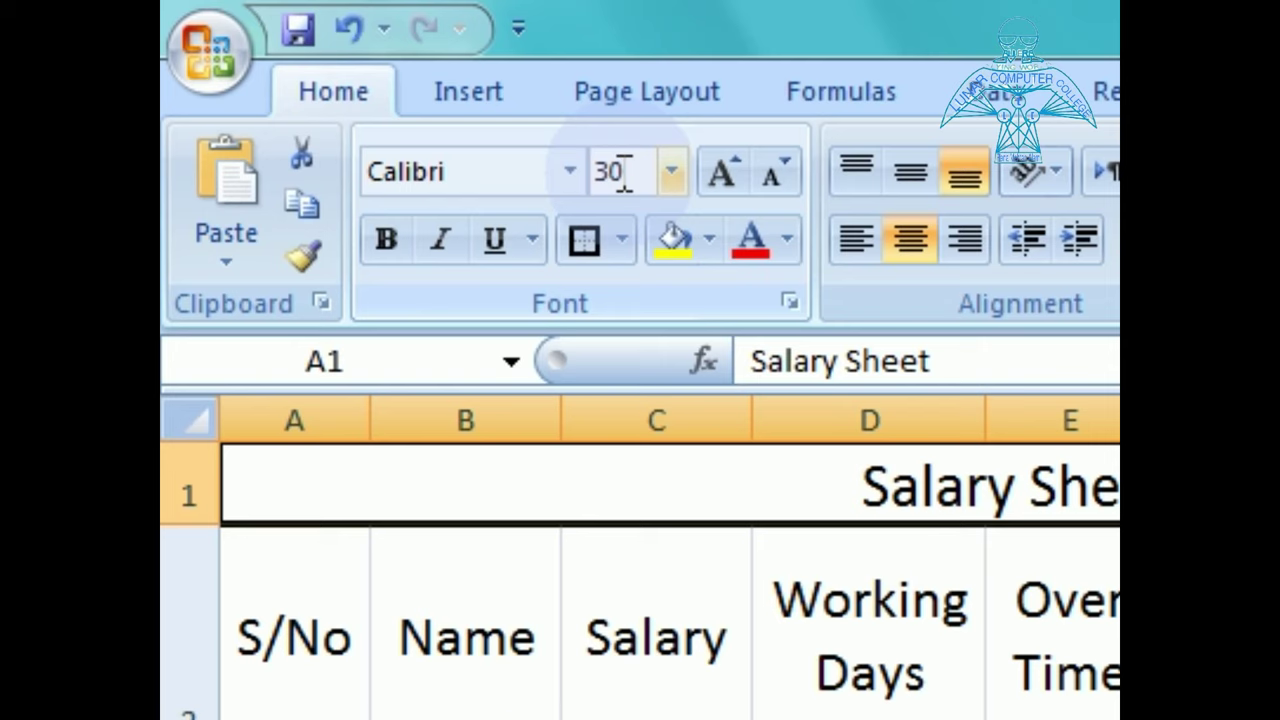
key("Return")
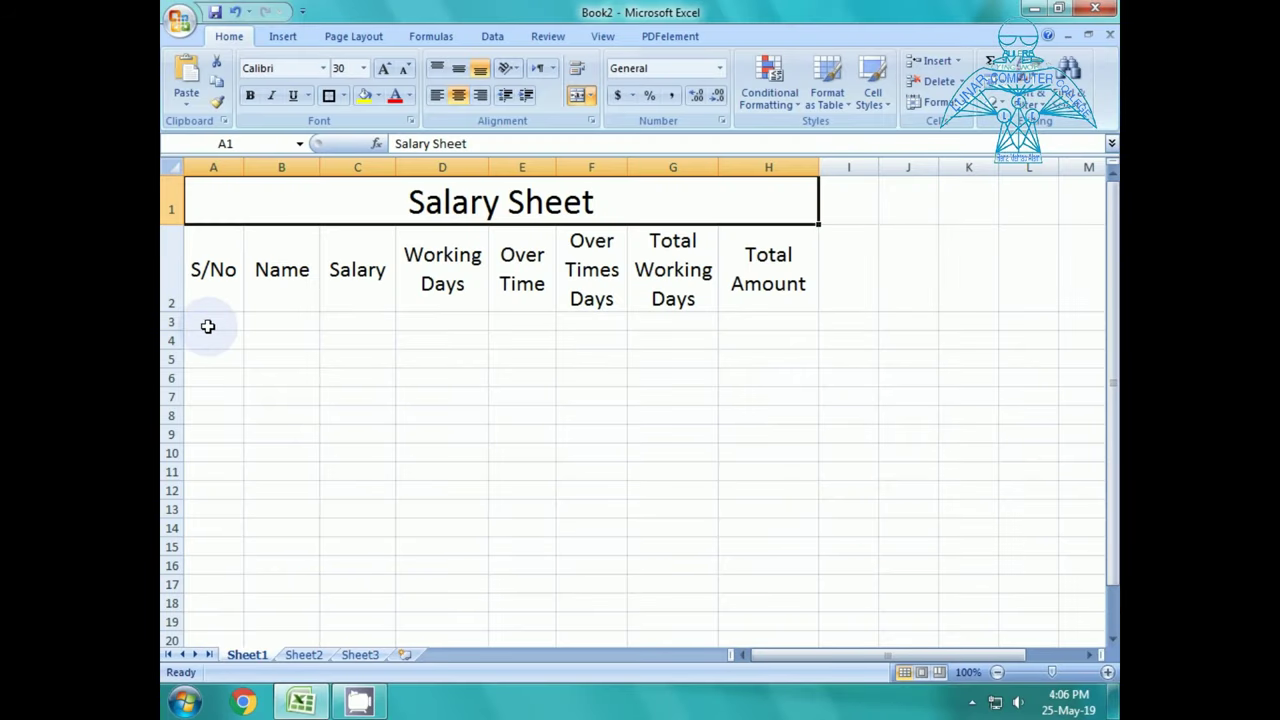
left_click_drag(208, 326, 217, 326)
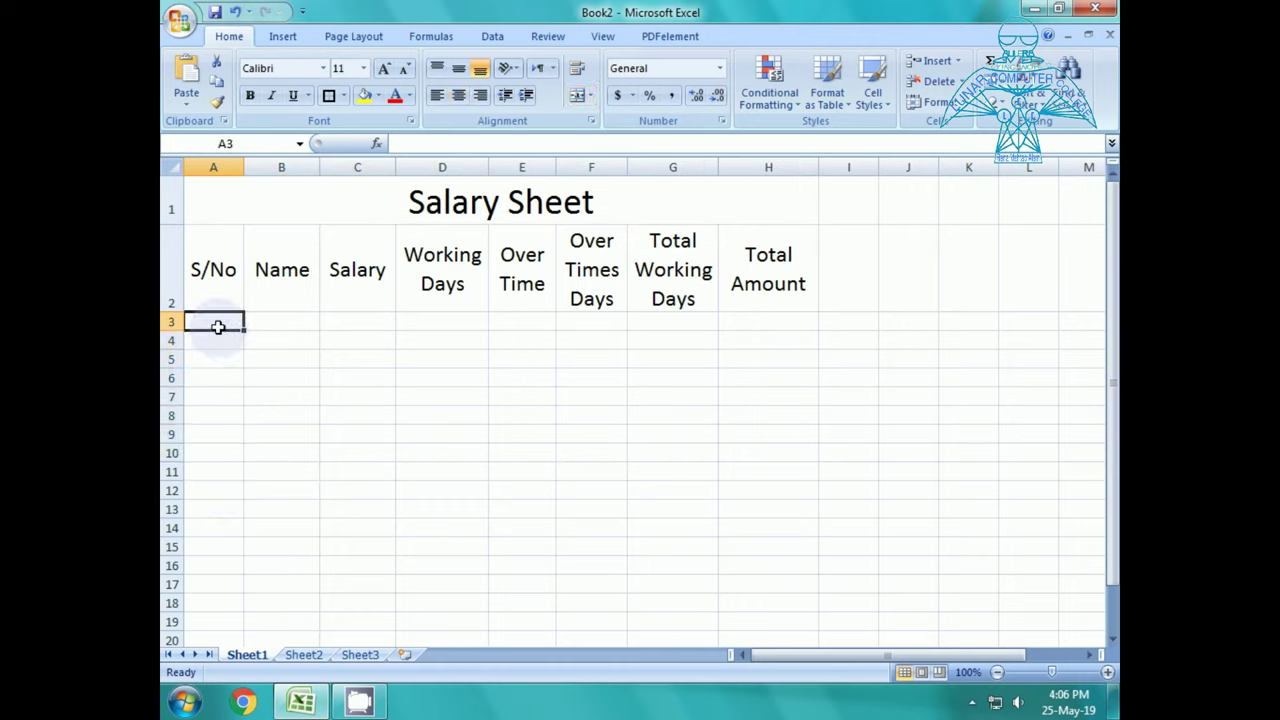
Enter serial number 1 in cell A3
type("1")
key("Tab")
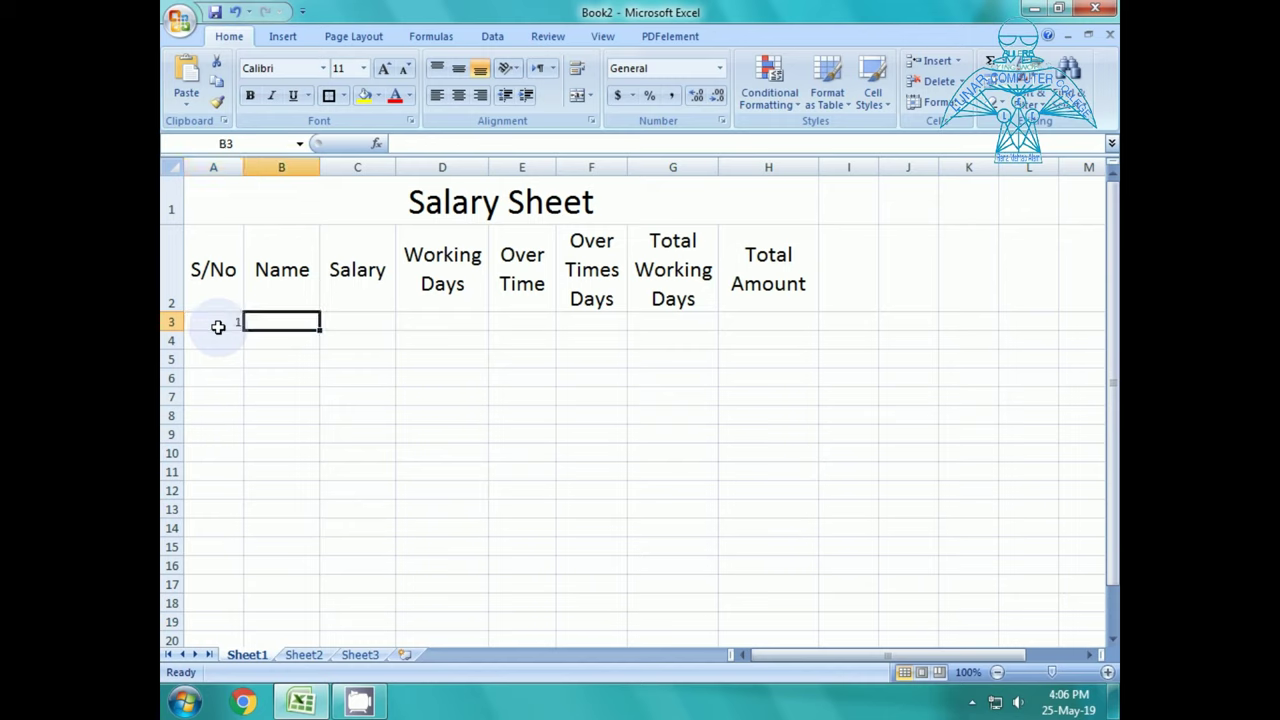
left_click(218, 327)
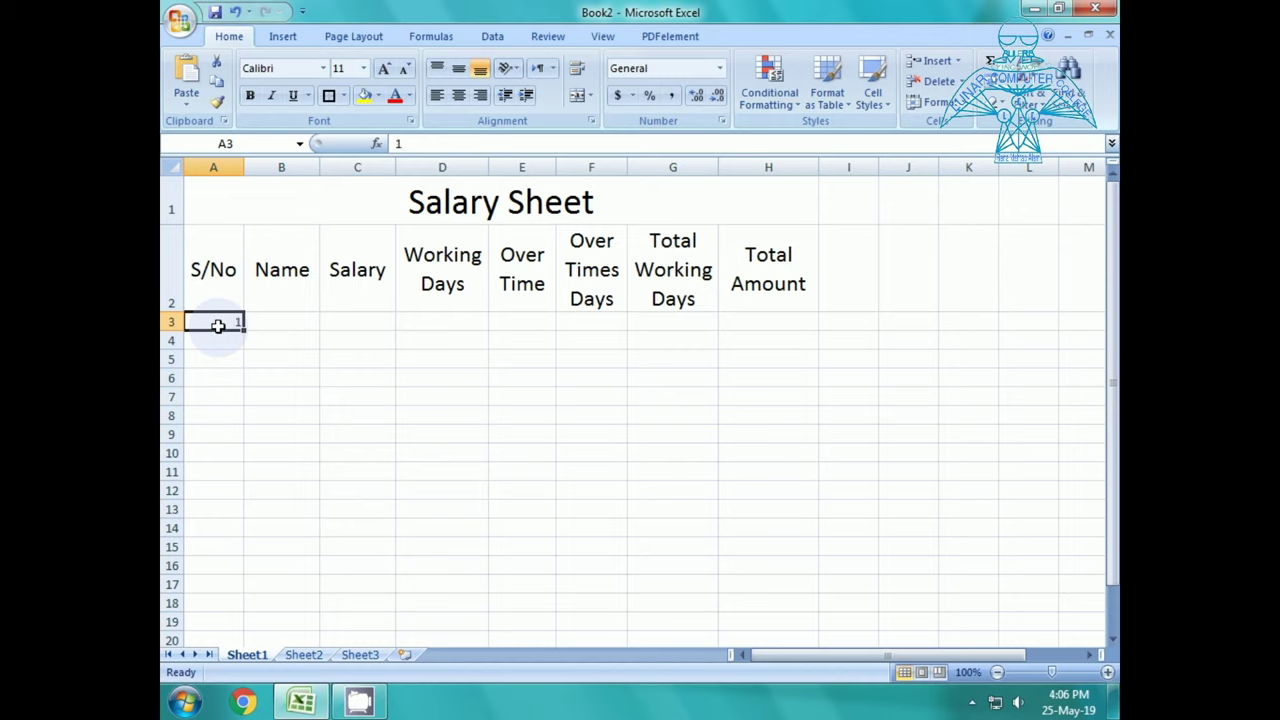
Enlarge the font of the data area A3:H18 below the headings
mouse_move(218, 326)
left_mouse_down()
mouse_move(331, 606)
mouse_move(751, 597)
left_mouse_up()
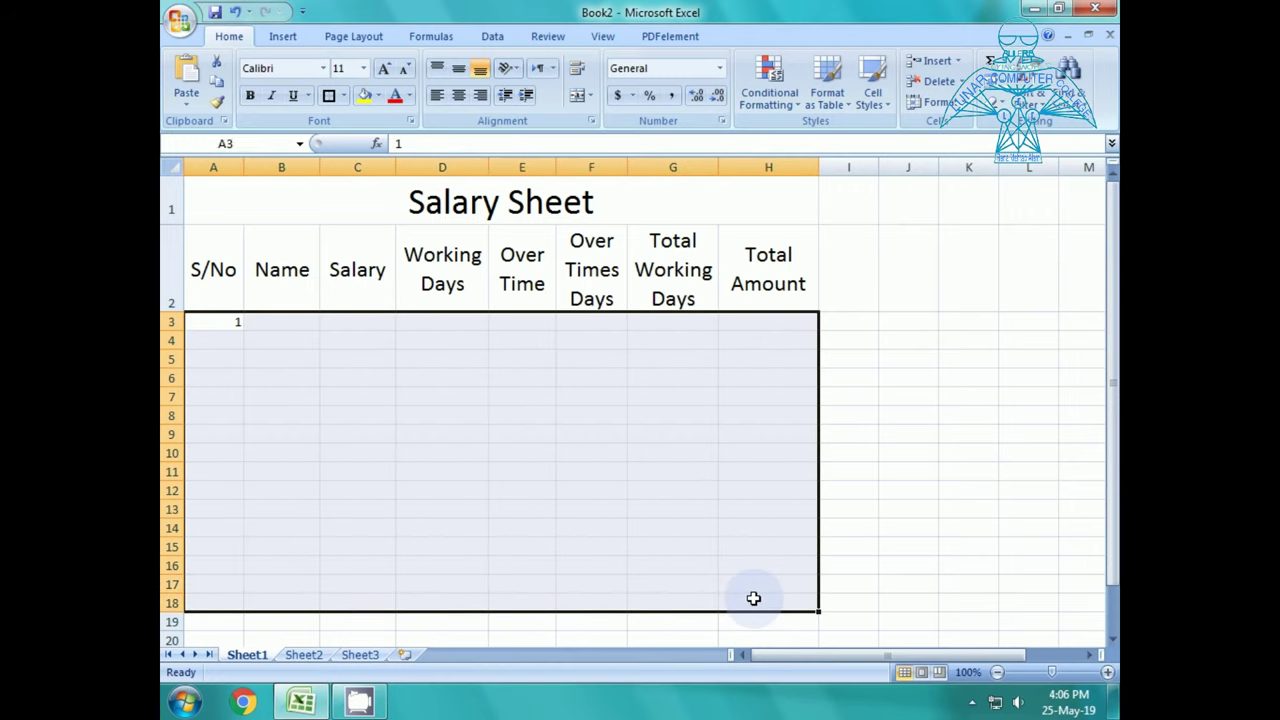
left_click(338, 68)
type("14")
key("Return")
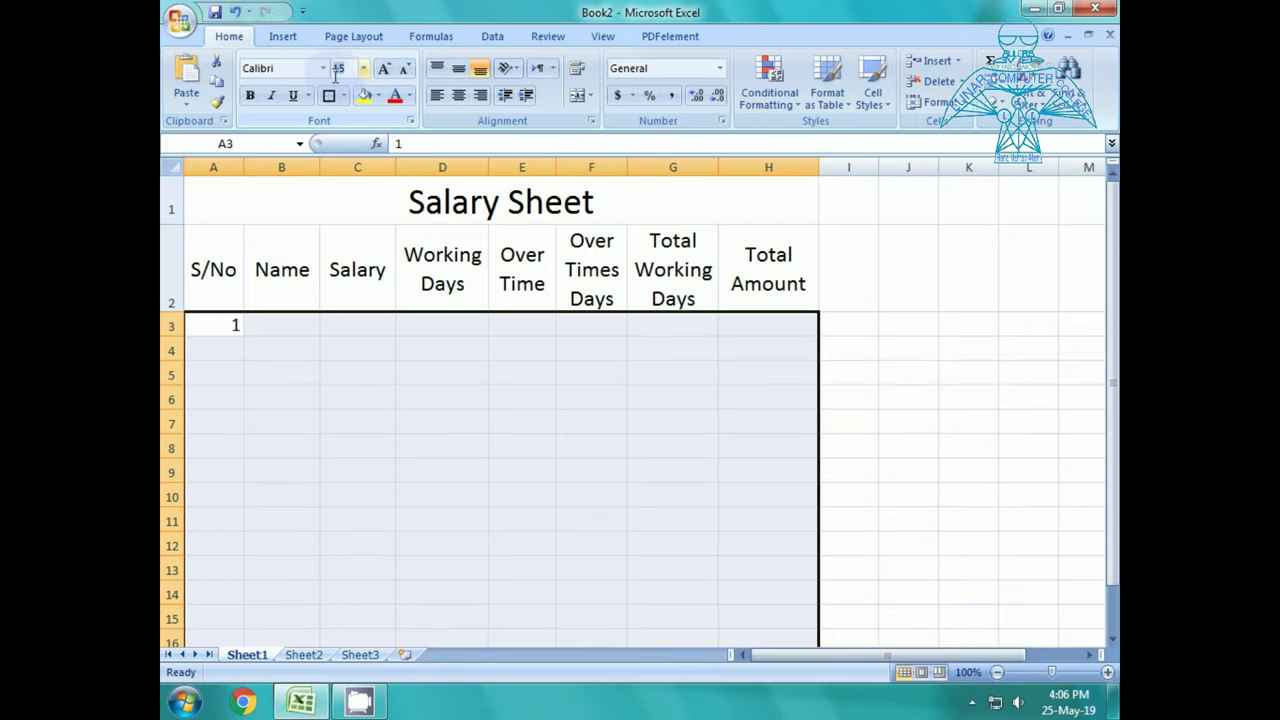
left_click(280, 394)
left_click(229, 328)
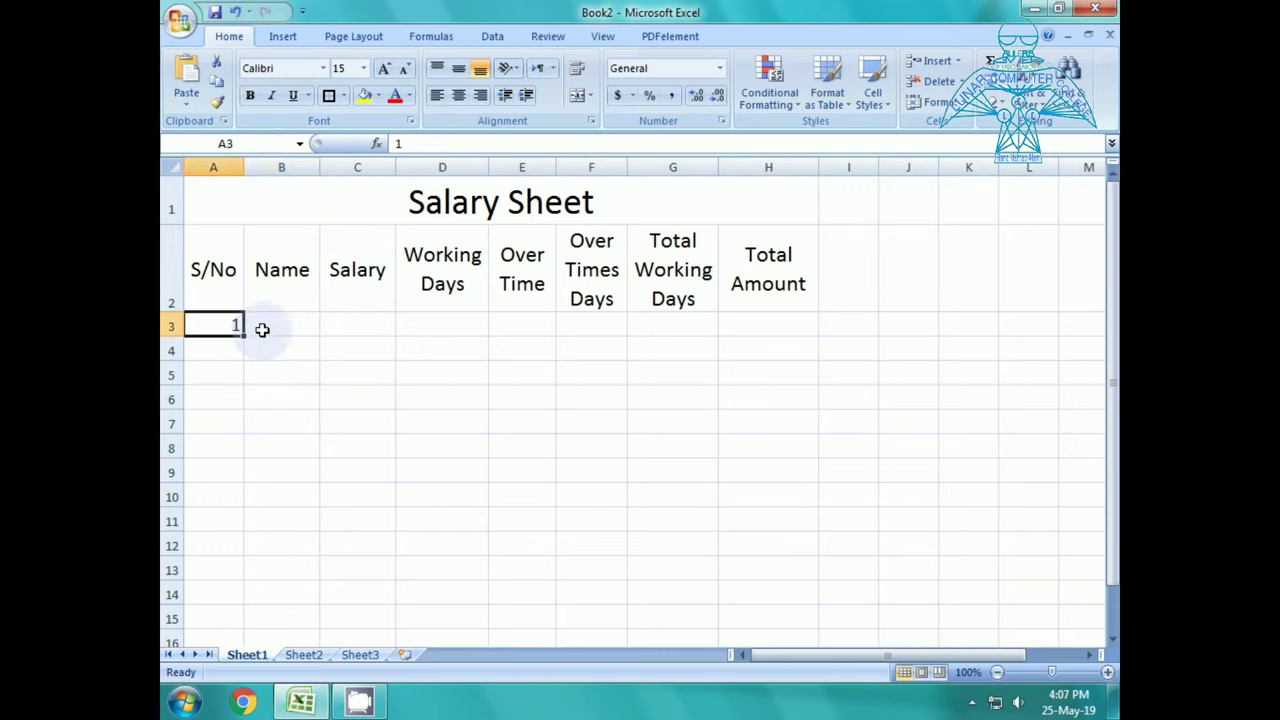
left_click(262, 326)
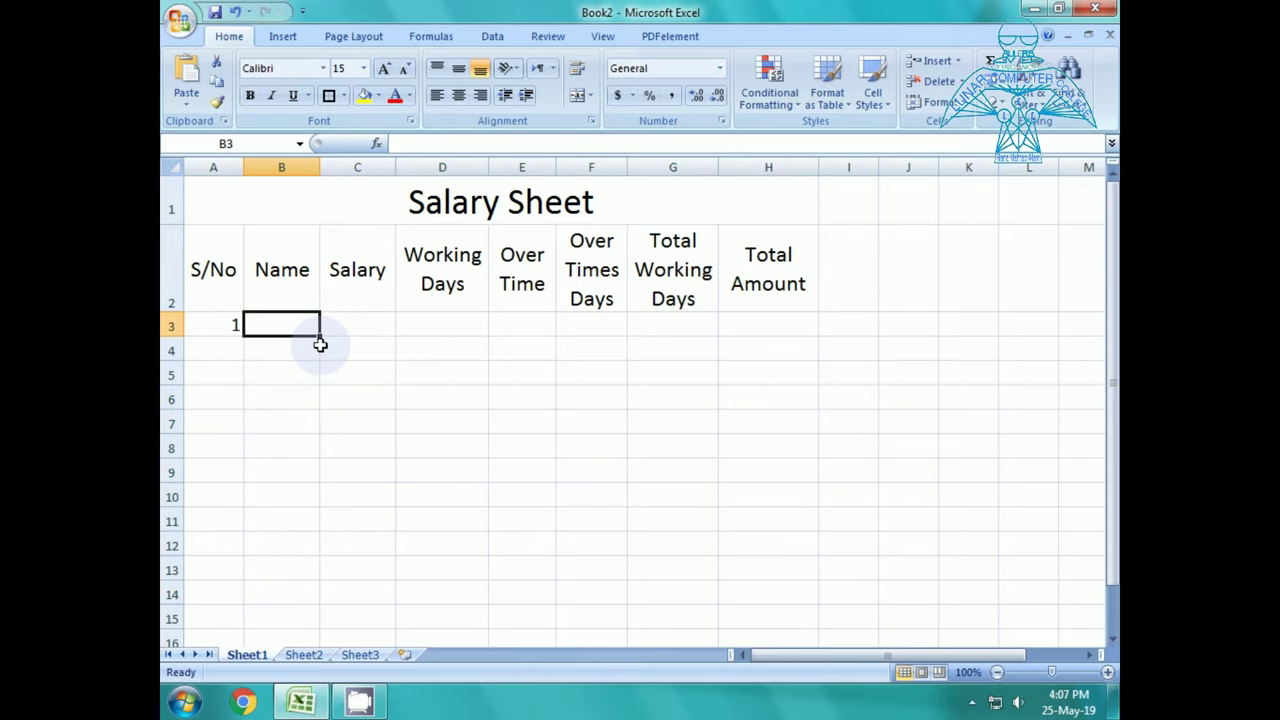
Enter the first employee's name in B3 and salary 25000 in C3
type("Asad")
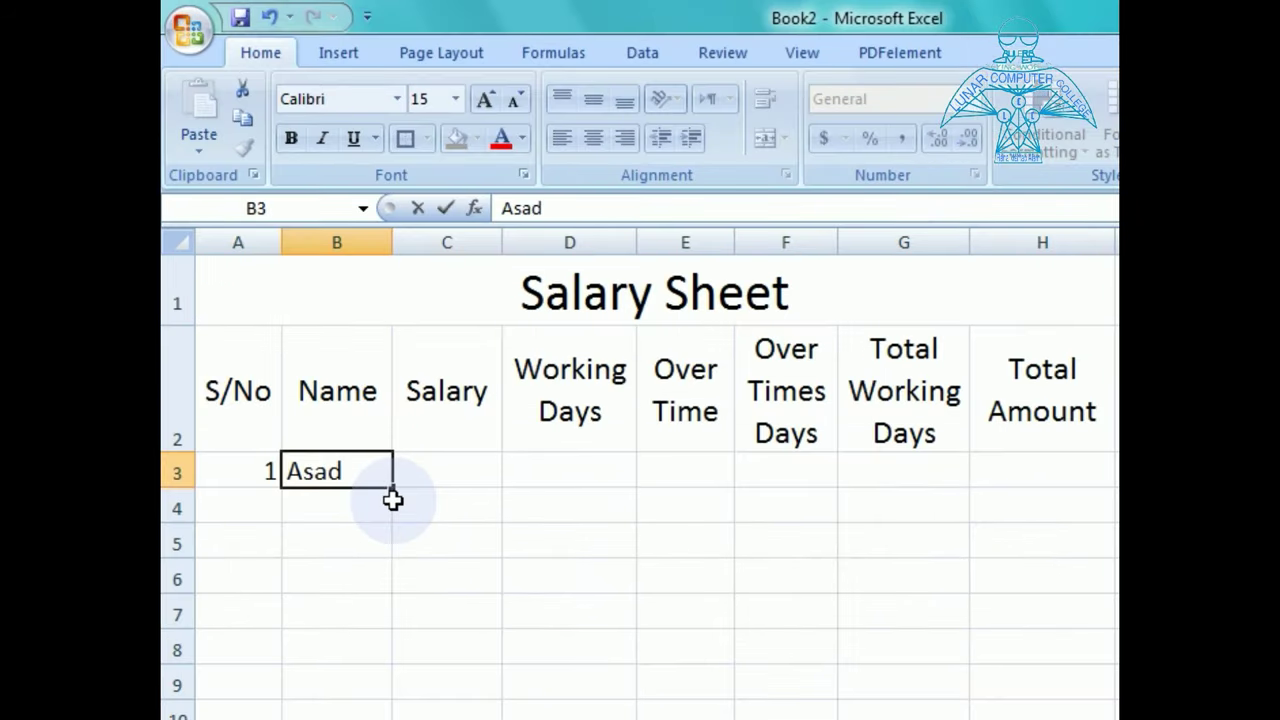
key("Tab")
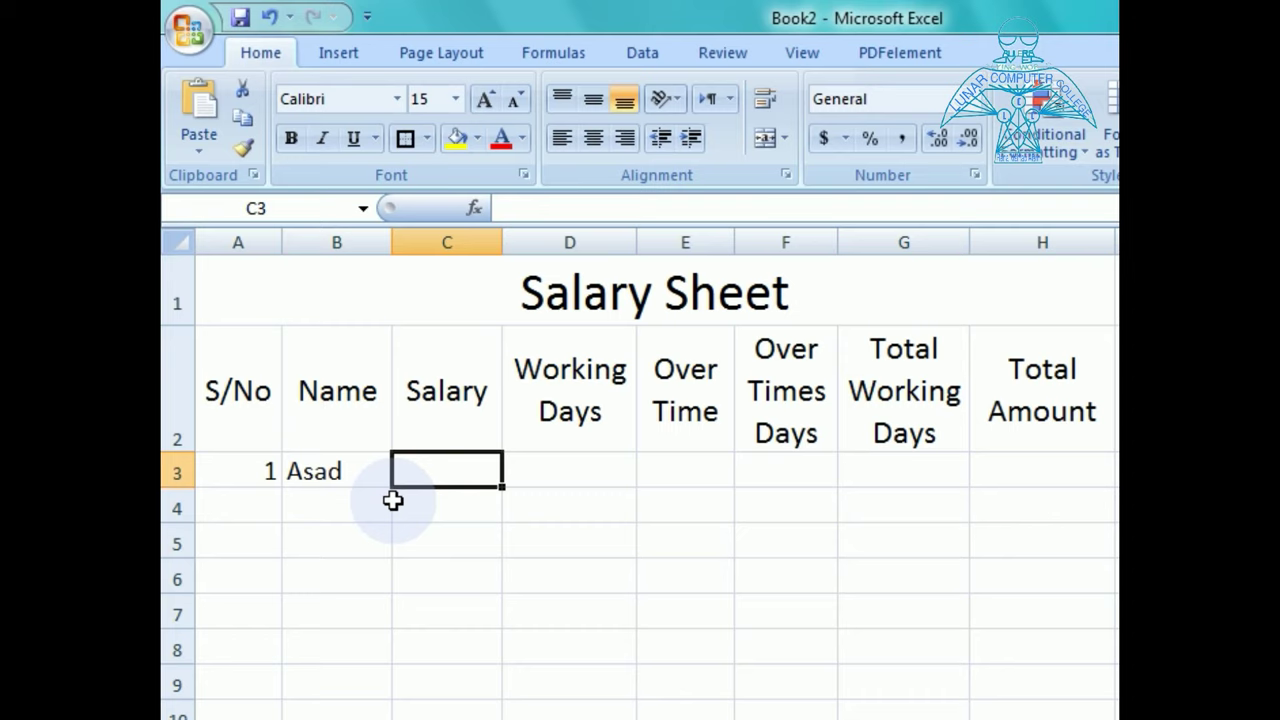
type("25000")
key("Return")
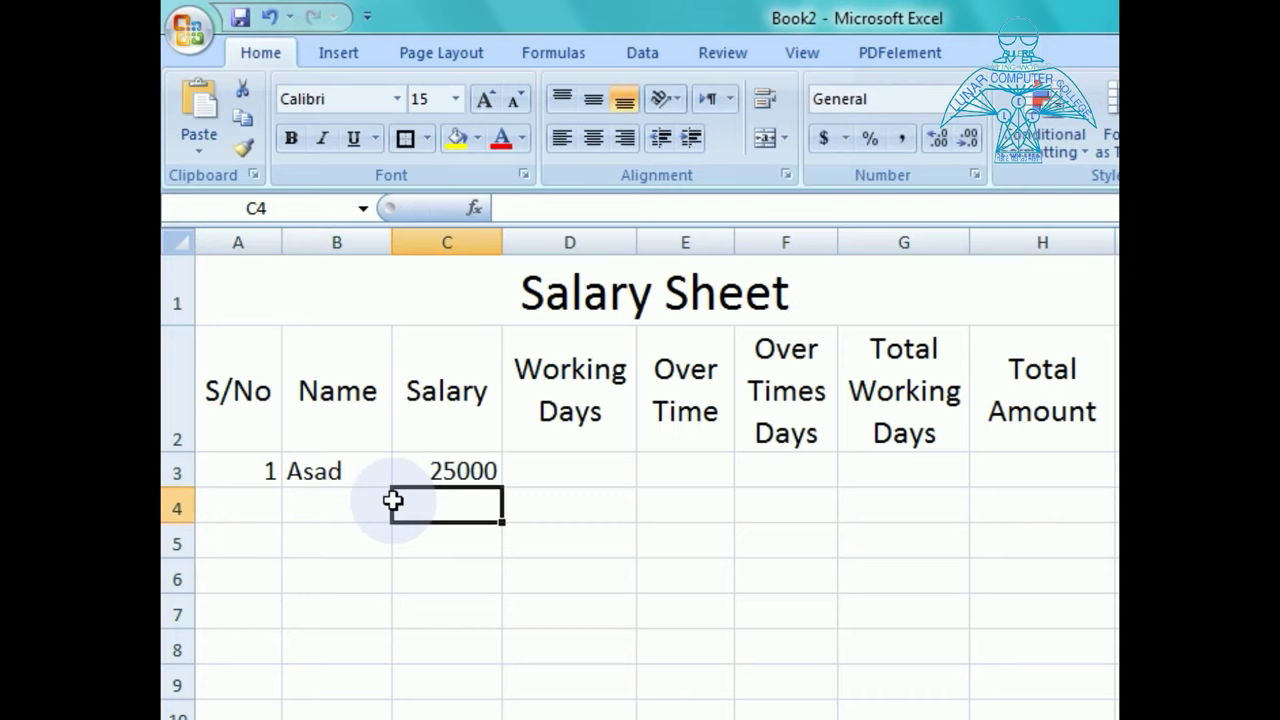
key("Up")
key("Right")
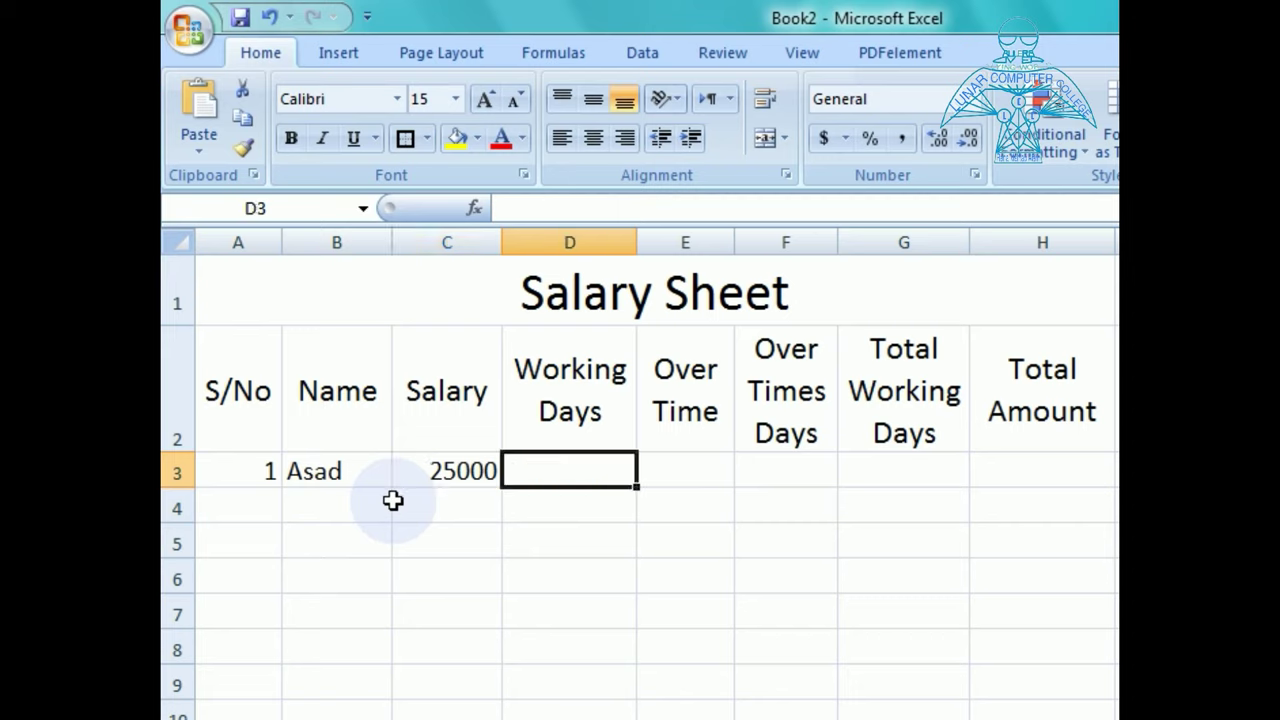
Enter 20 working days in D3 and 12 overtime in E3
type("20")
key("Tab")
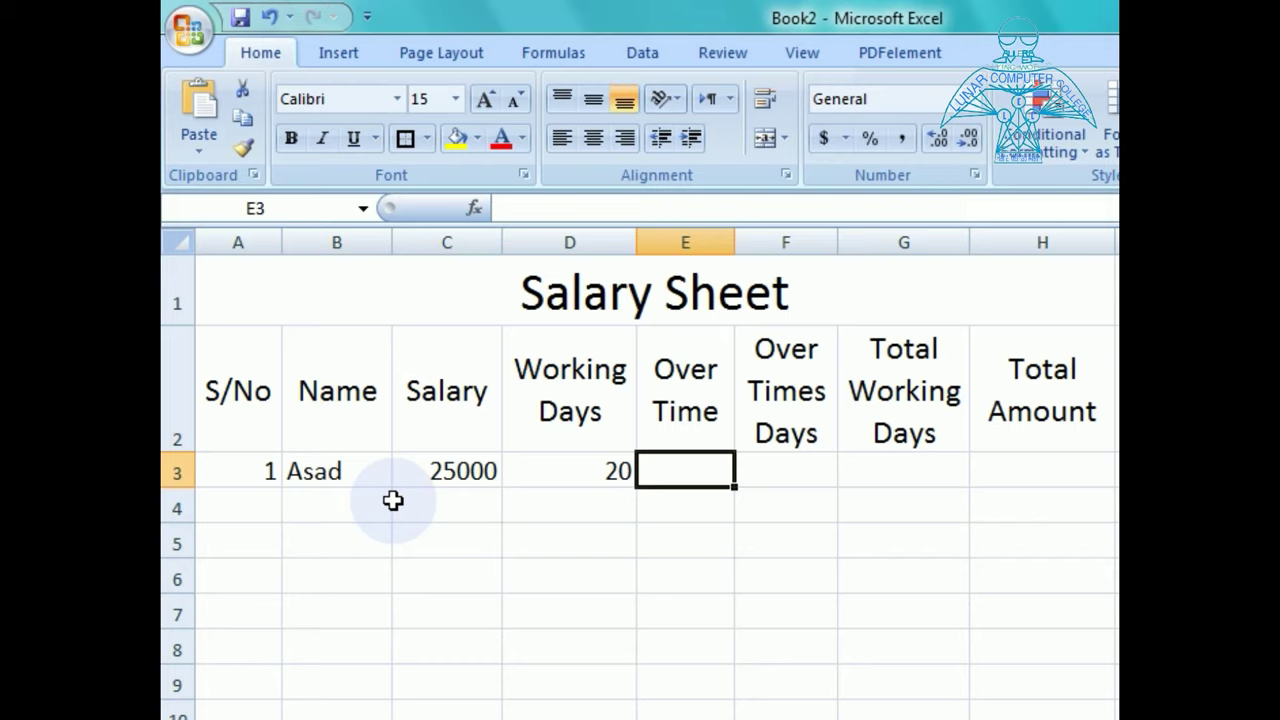
type("12")
key("Tab")
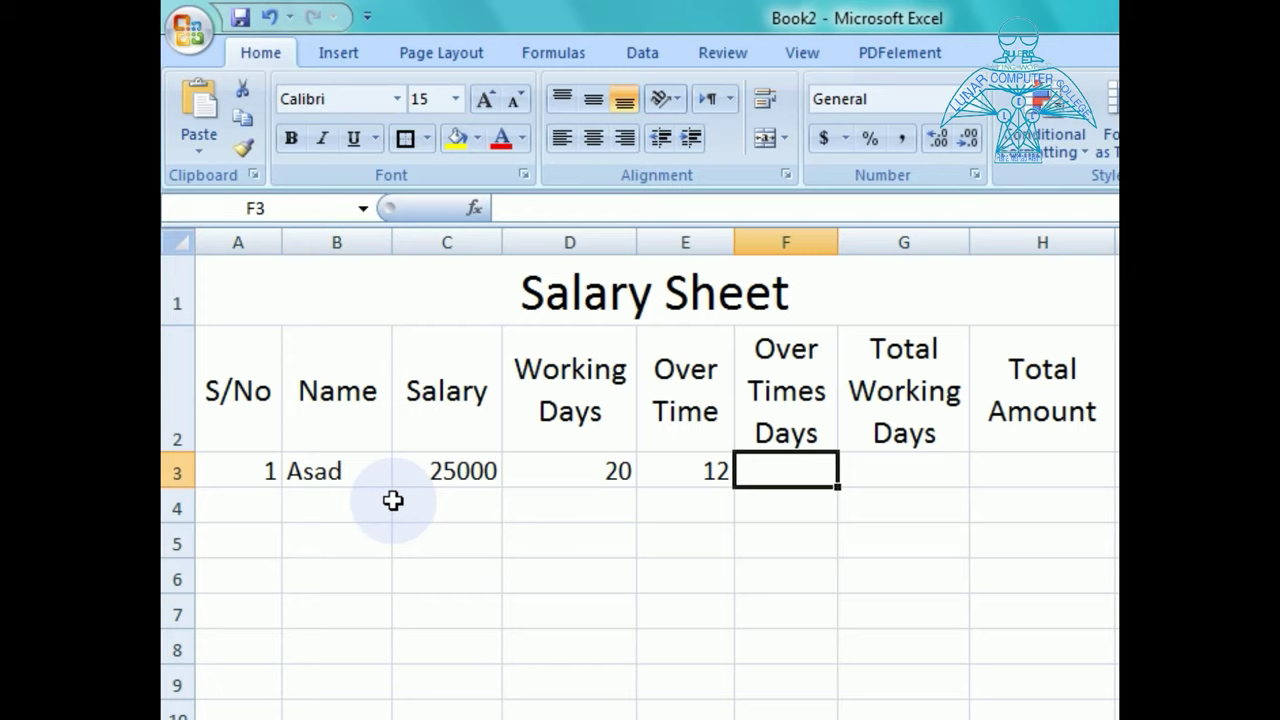
key("Right")
key("Left")
key("Left")
key("Right")
Enter =SUM(E3/8) in F3 to convert overtime hours into days
type("=sum(")
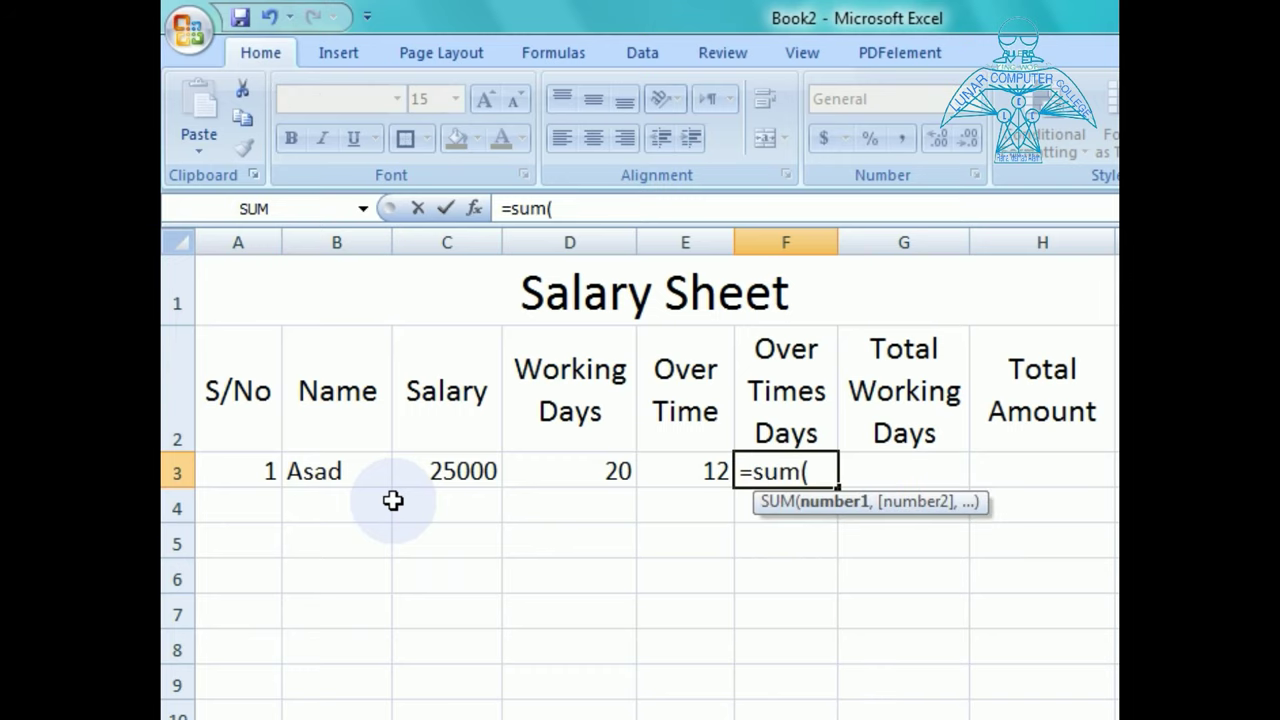
left_click(694, 474)
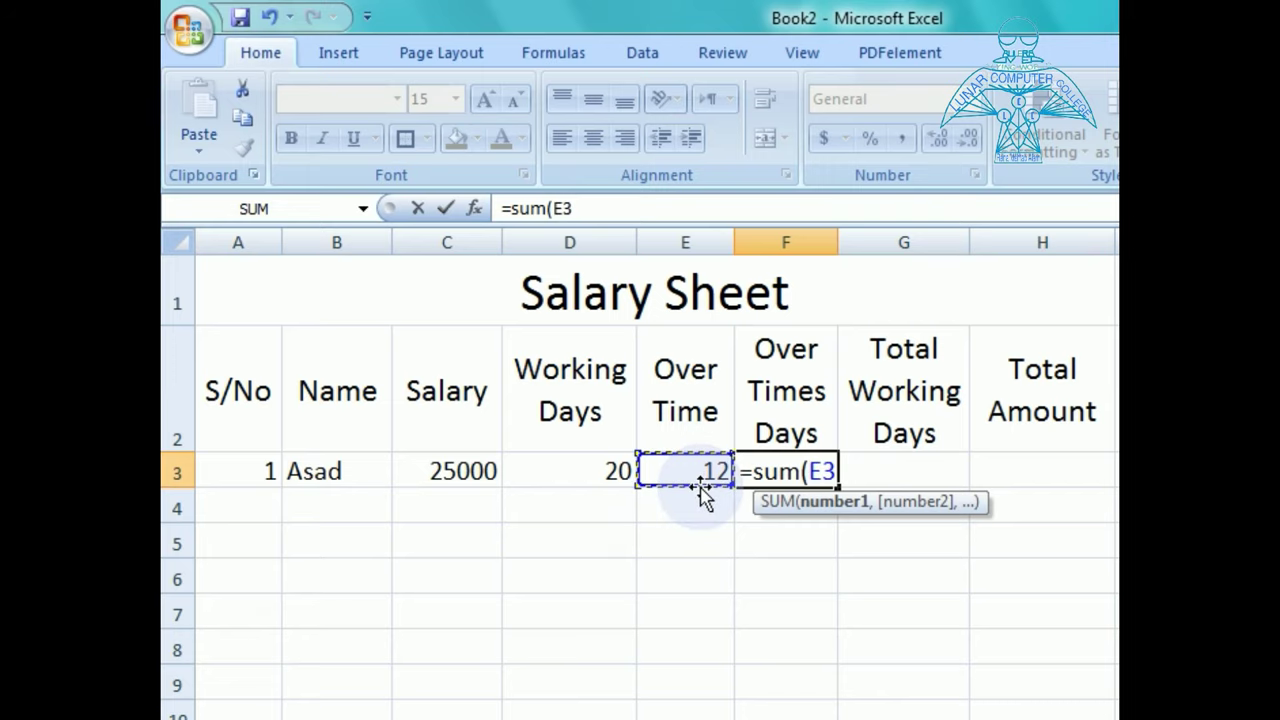
type("/")
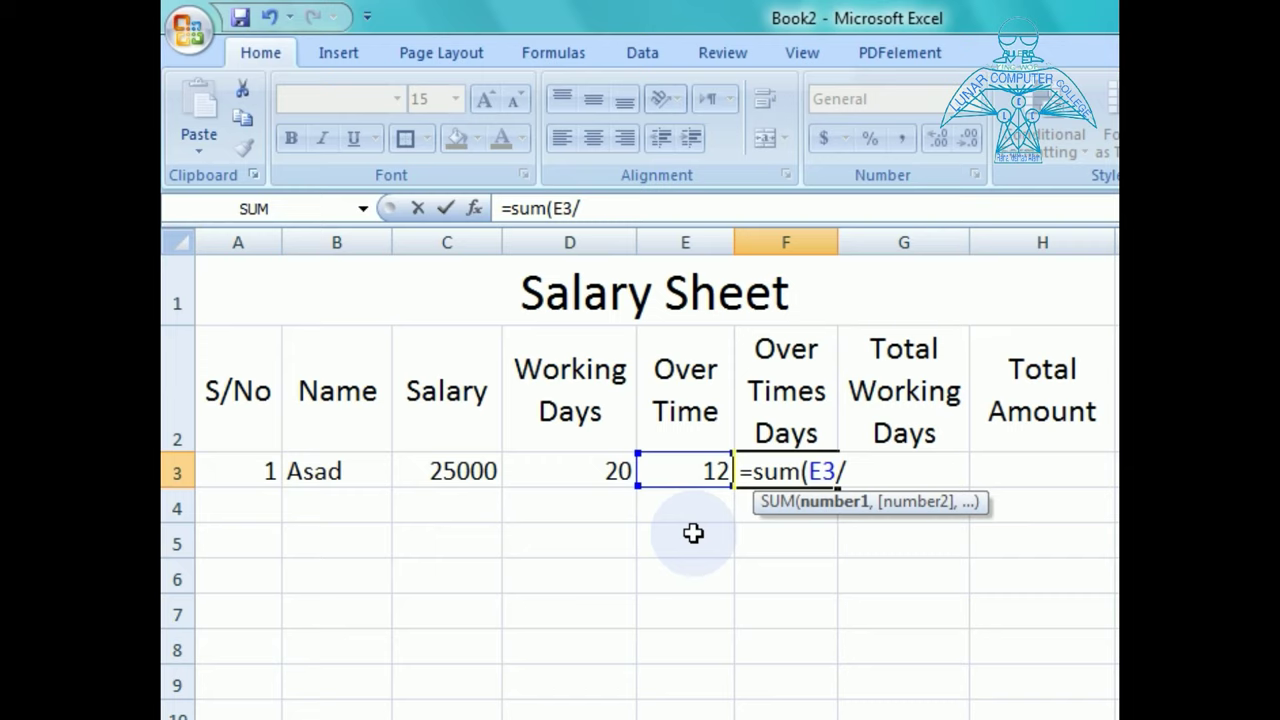
type("8")
type(")")
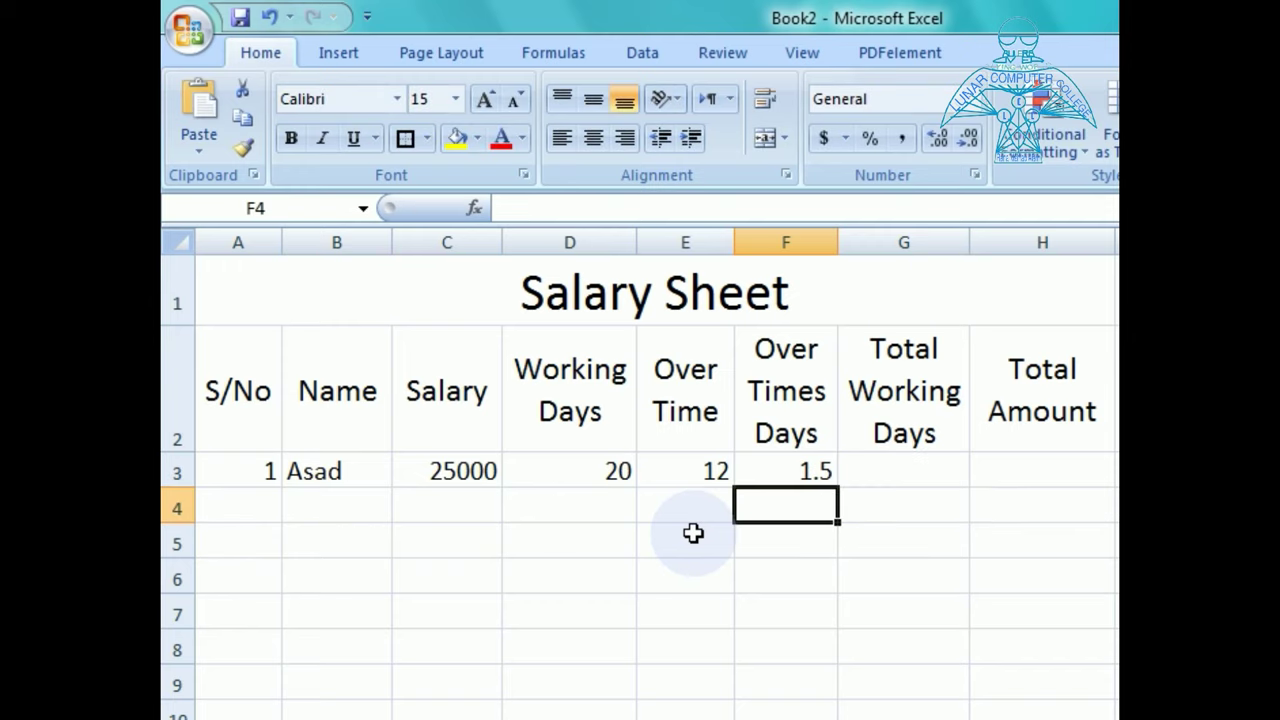
key("Up")
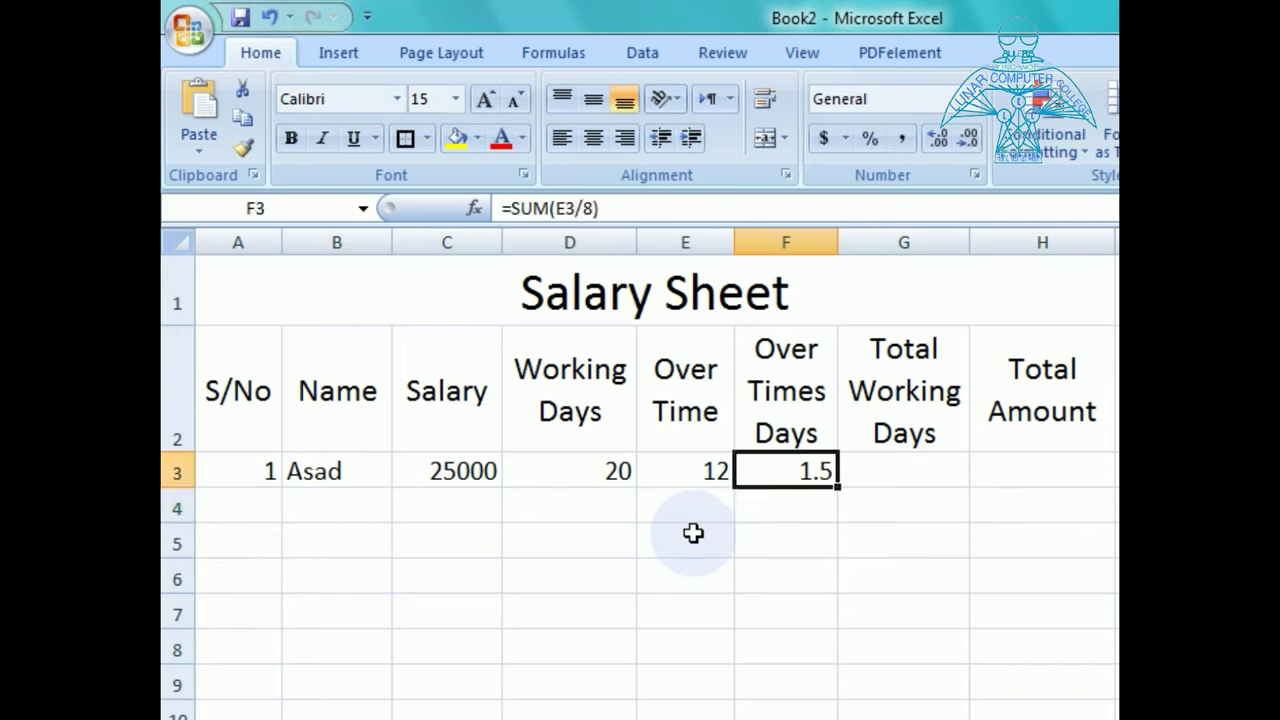
key("Left")
key("Right")
Change the F3 divisor from 8 to 12 so it shows 1 overtime day
key("F2")
key("BackSpace")
key("BackSpace")
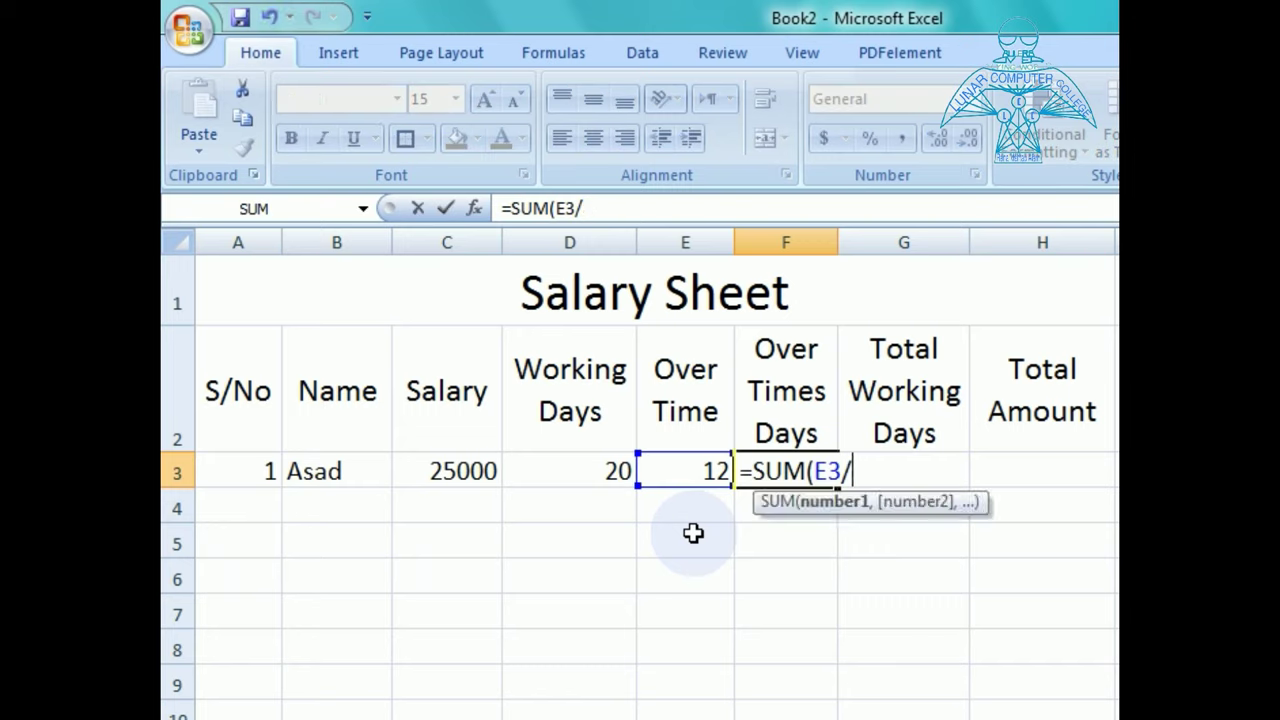
type("12")
key("Return")
key("Up")
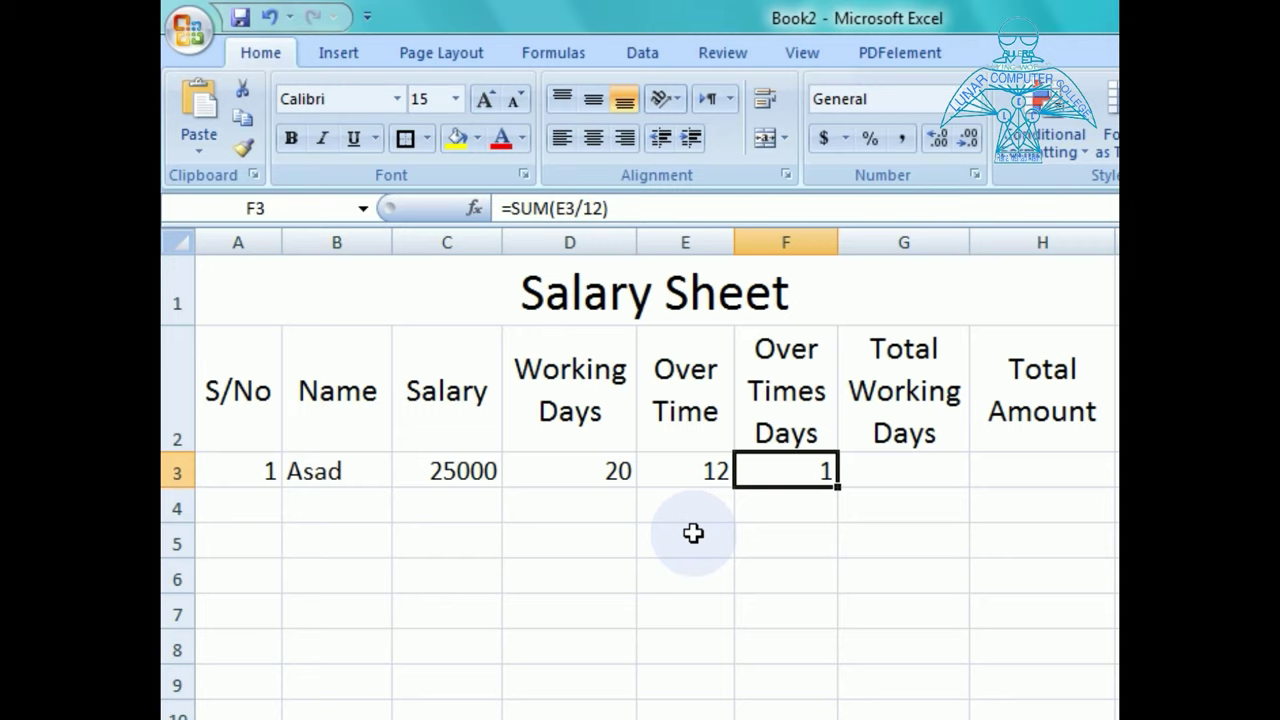
key("Left")
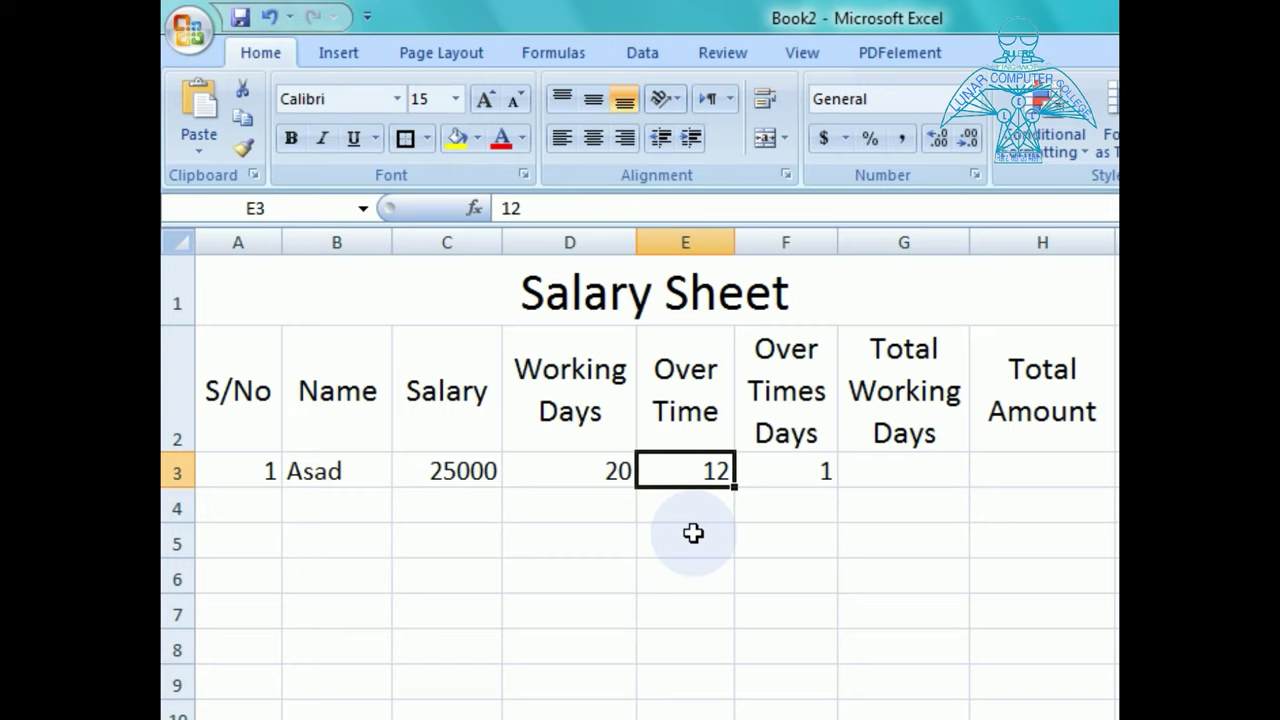
key("Right")
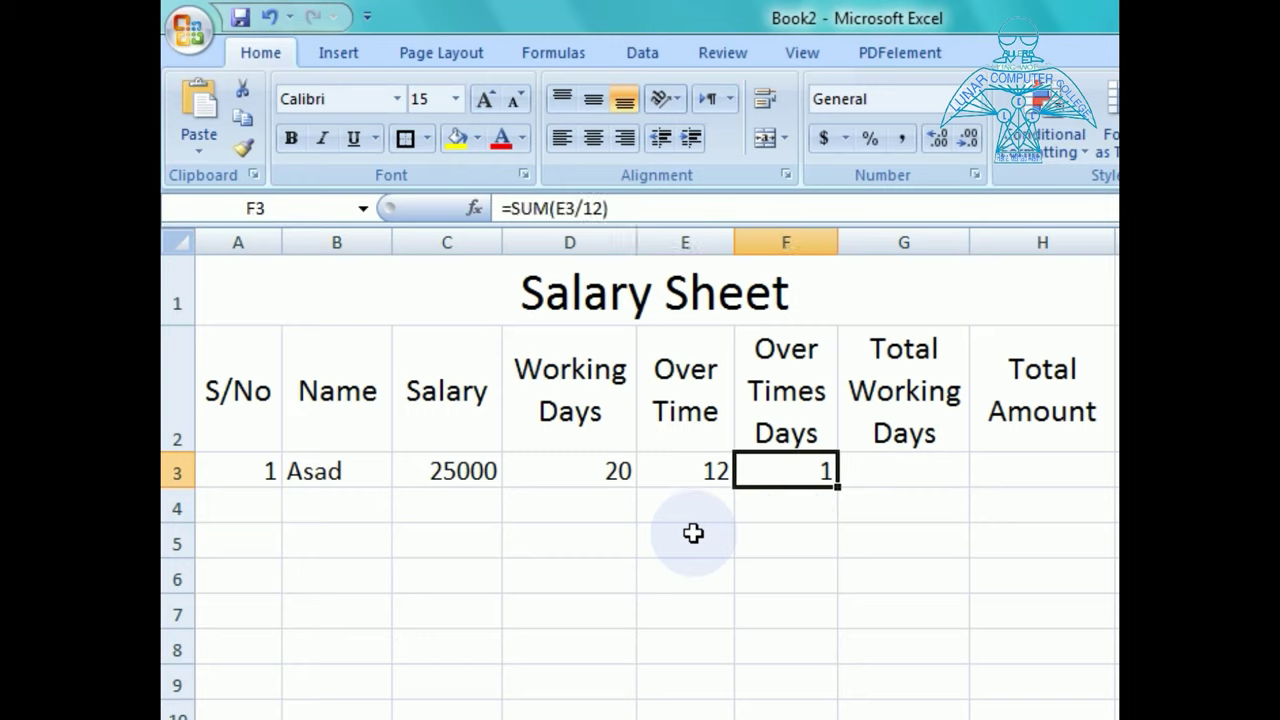
key("Left")
key("Right")
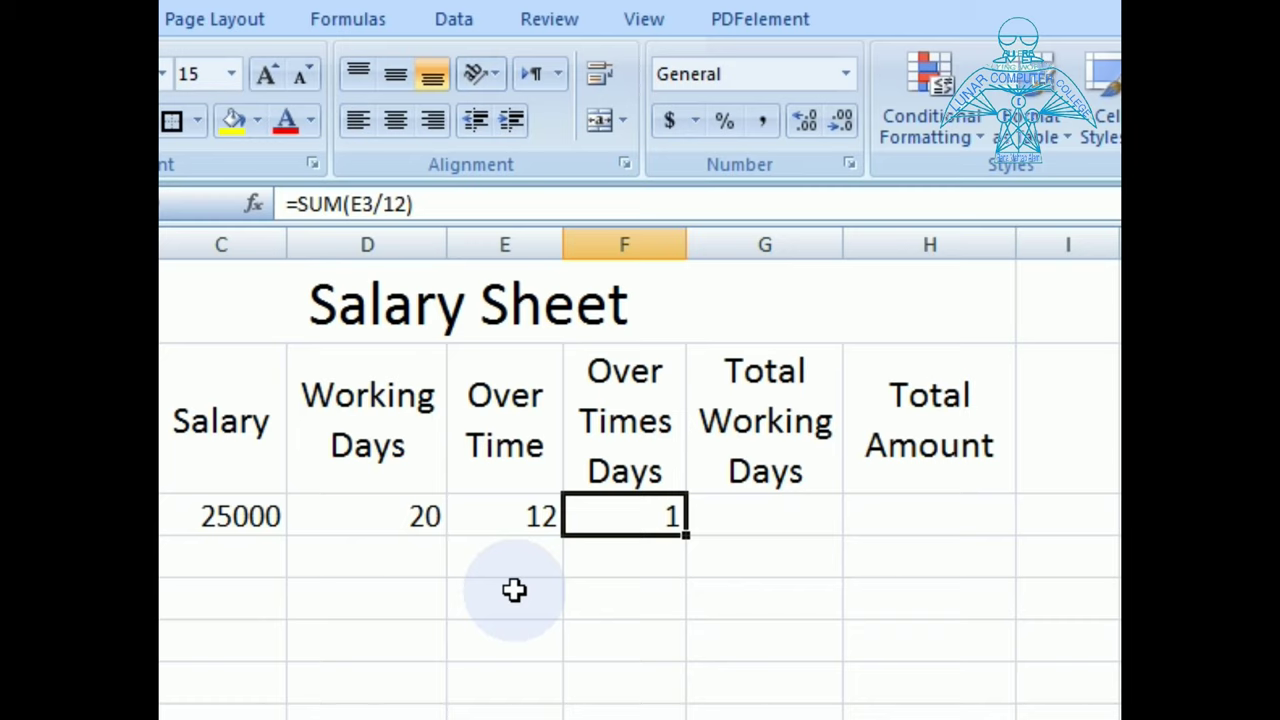
Enter =SUM(D3+F3) in G3 to get 21 total working days
key("Right")
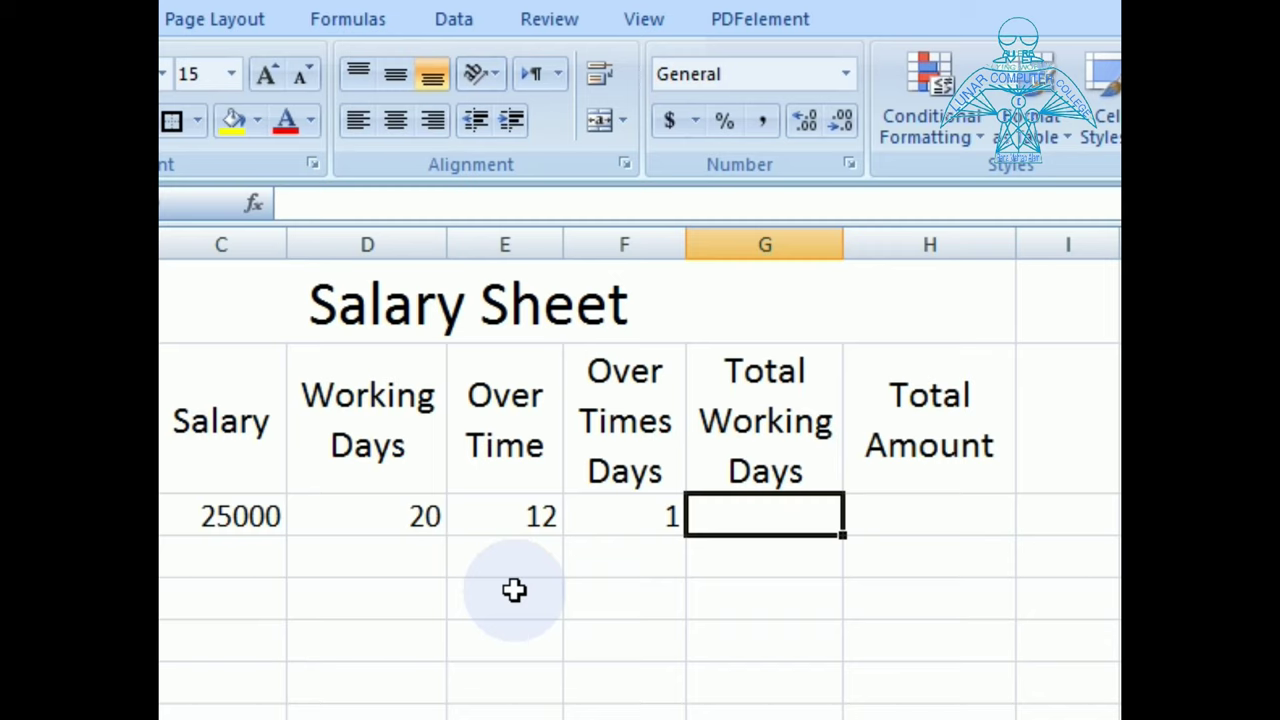
type("=")
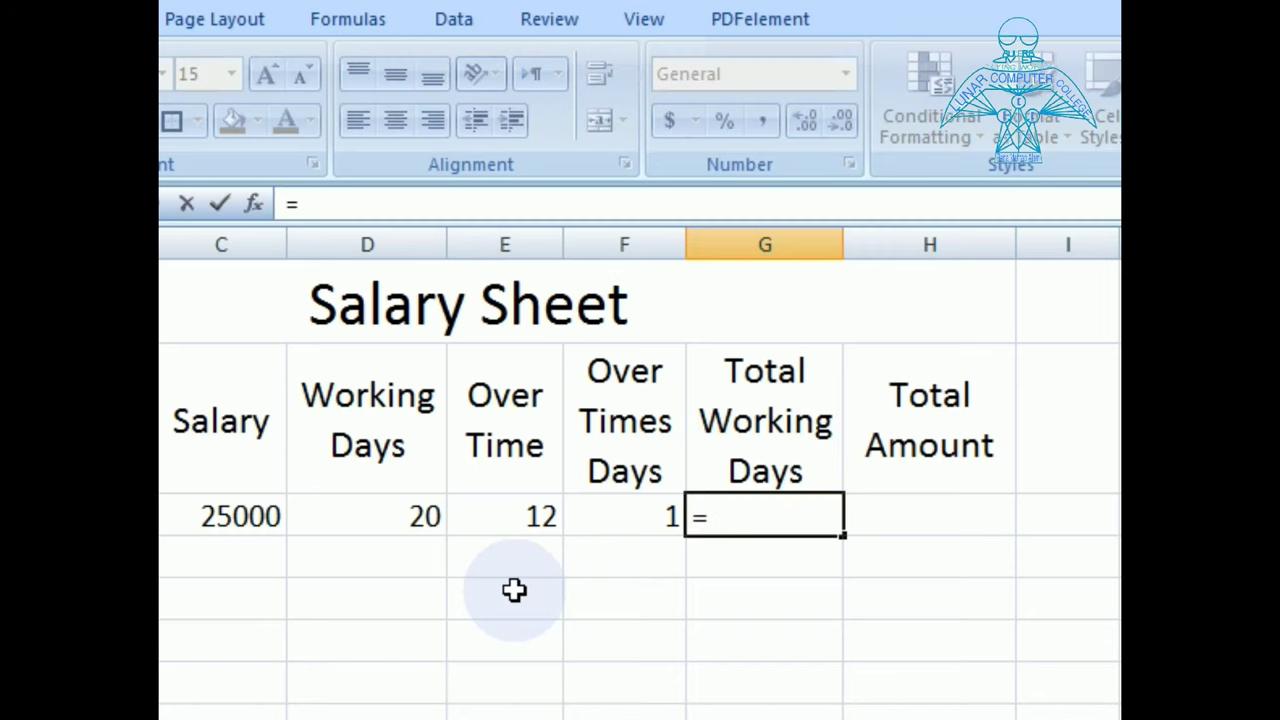
type("sum(")
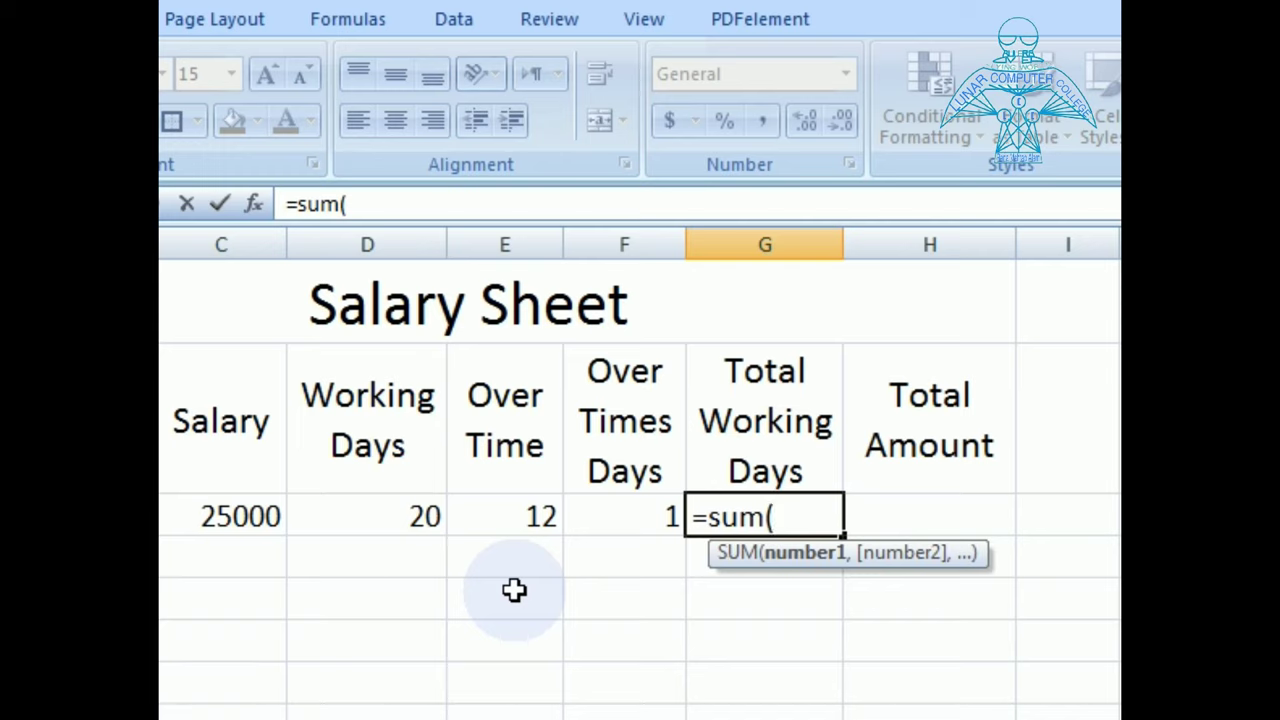
left_click(344, 518)
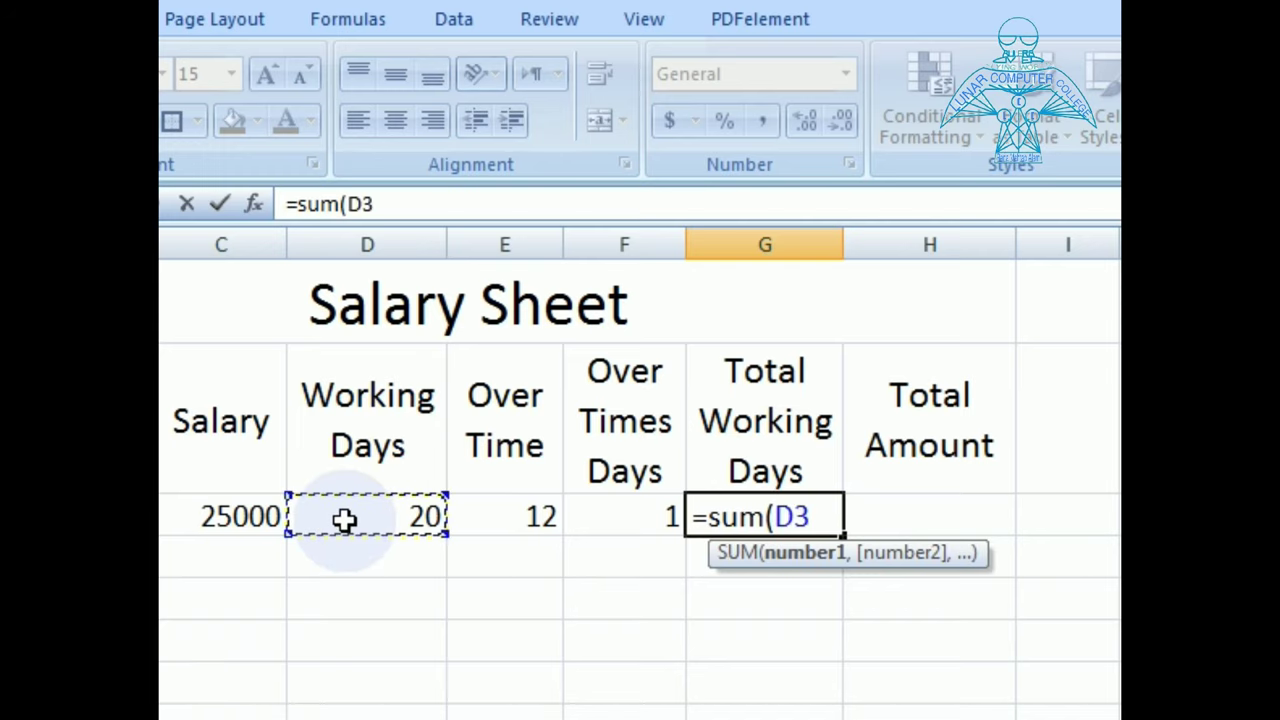
type("+")
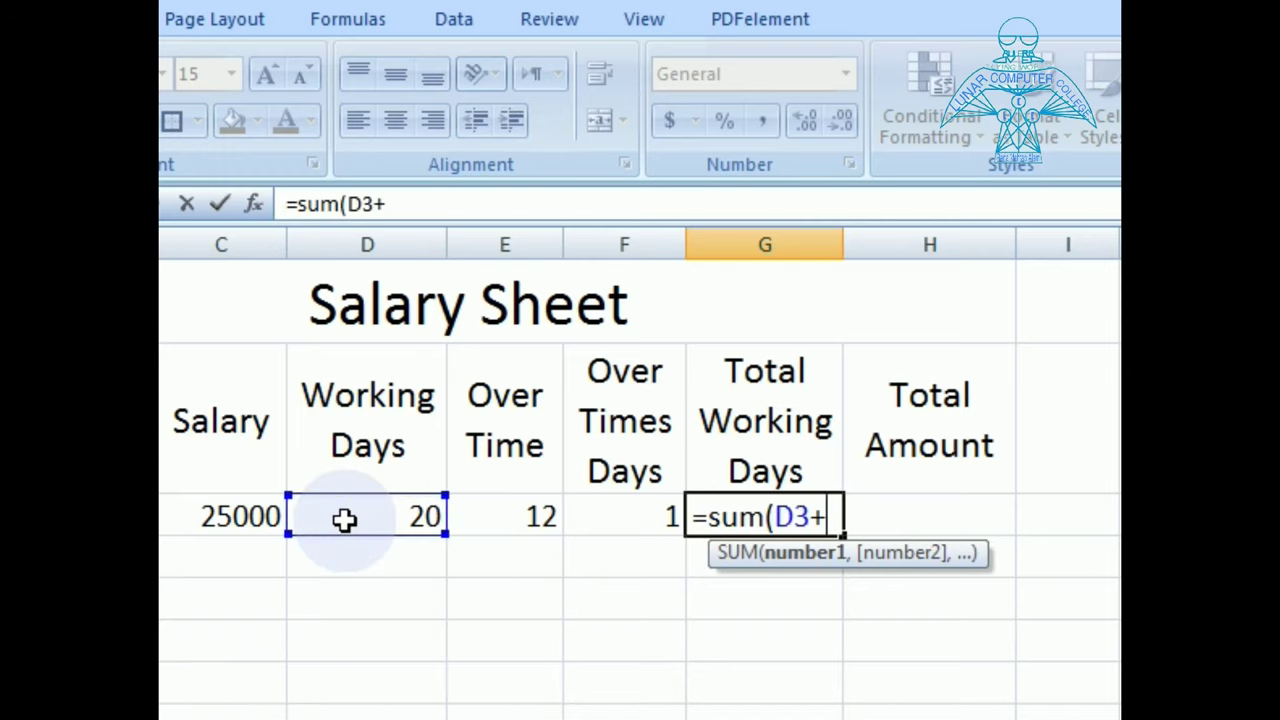
left_click(606, 531)
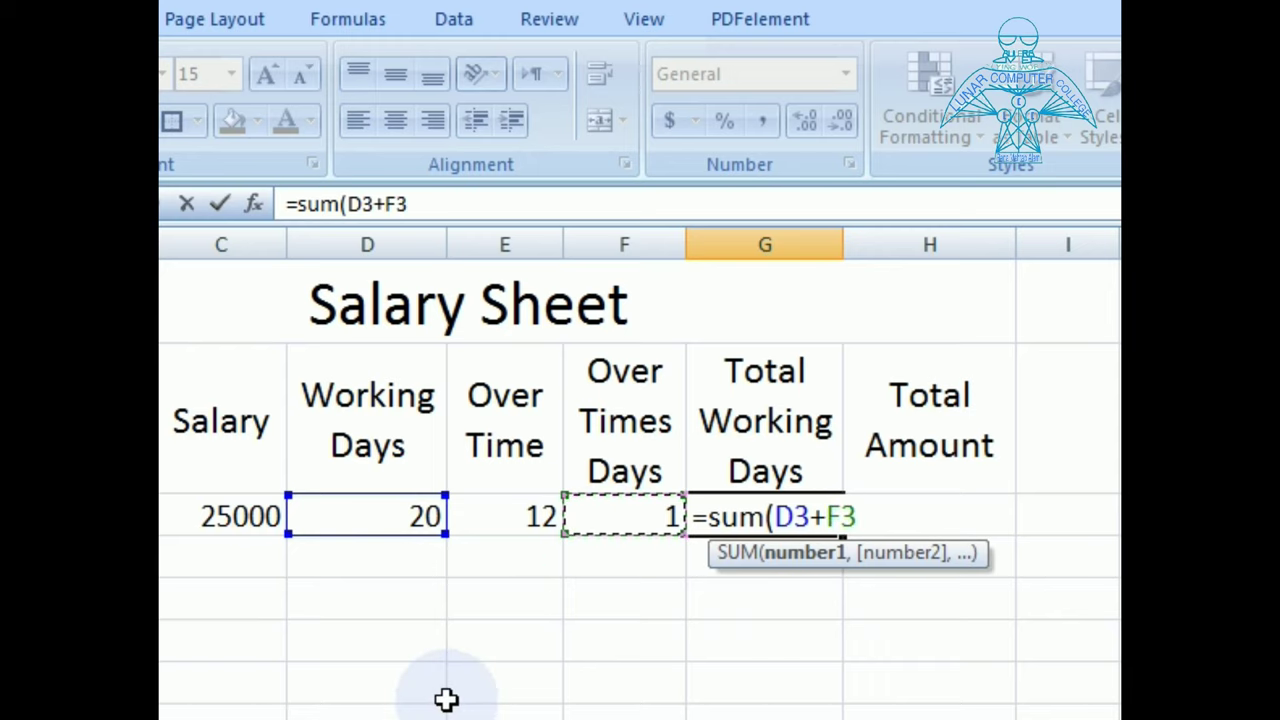
key("Return")
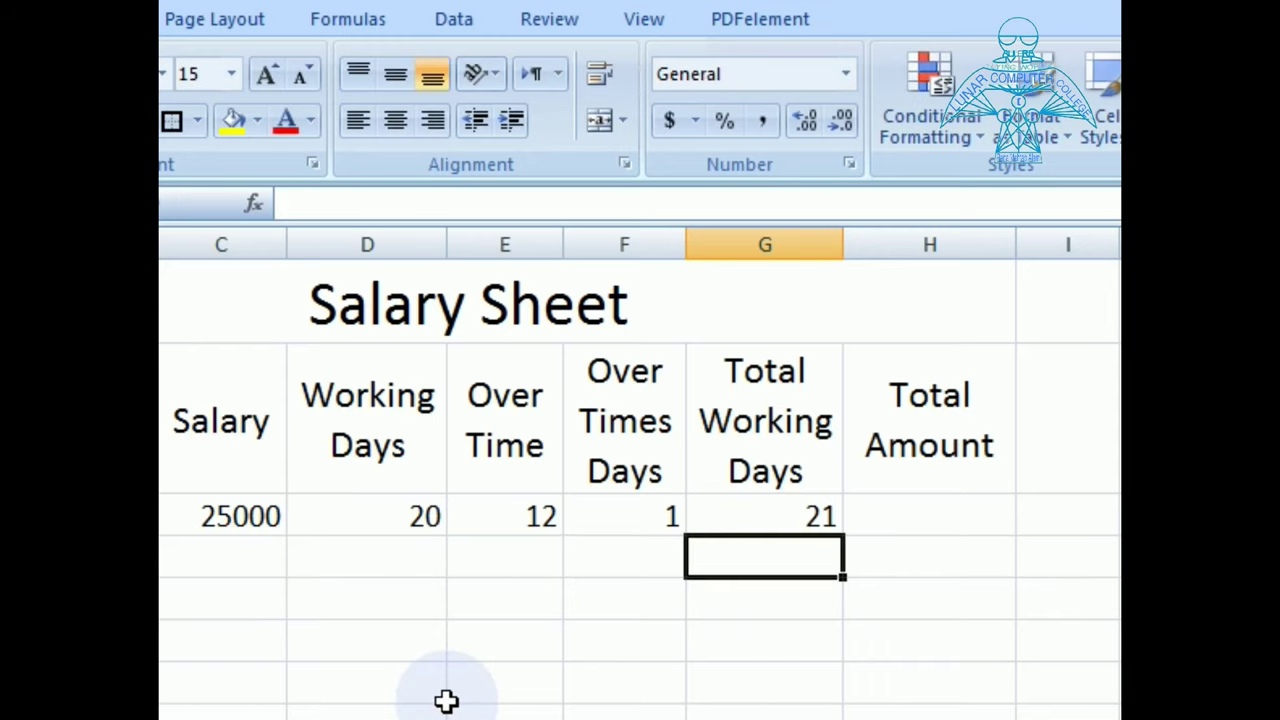
key("Up")
key("Right")
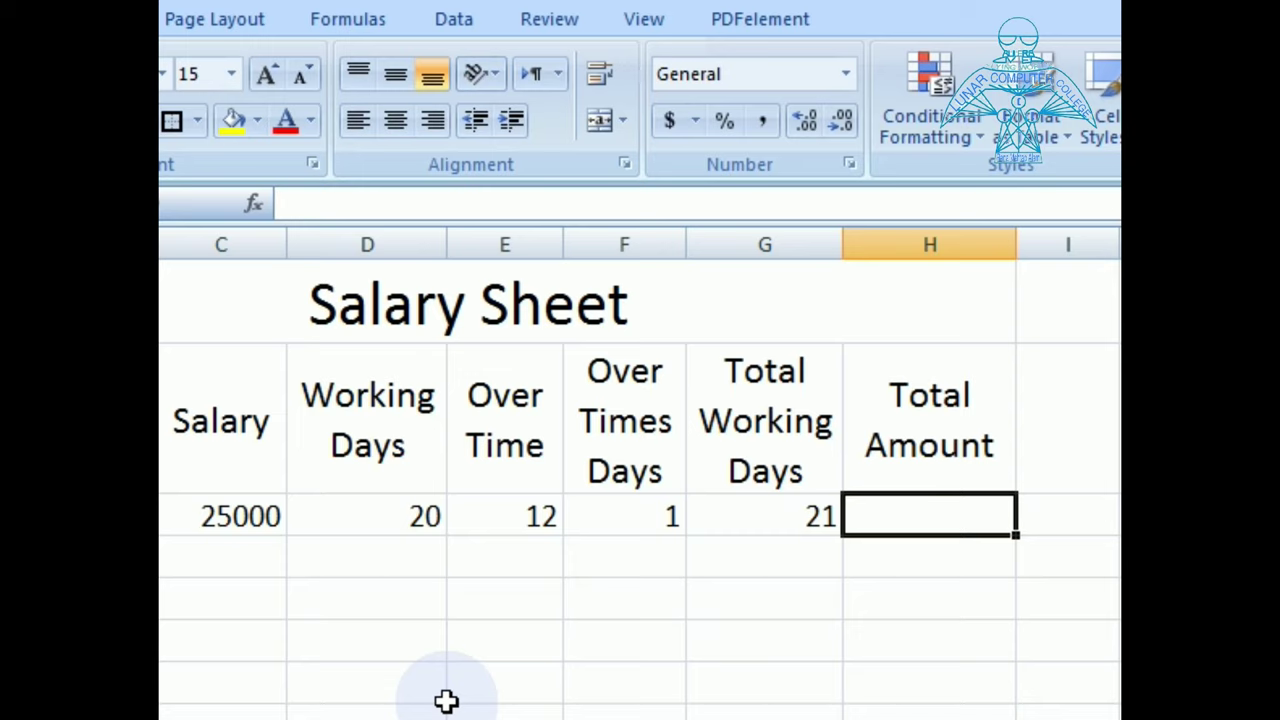
Review row 3's salary, Working Days and Total Working Days values
left_click(234, 505)
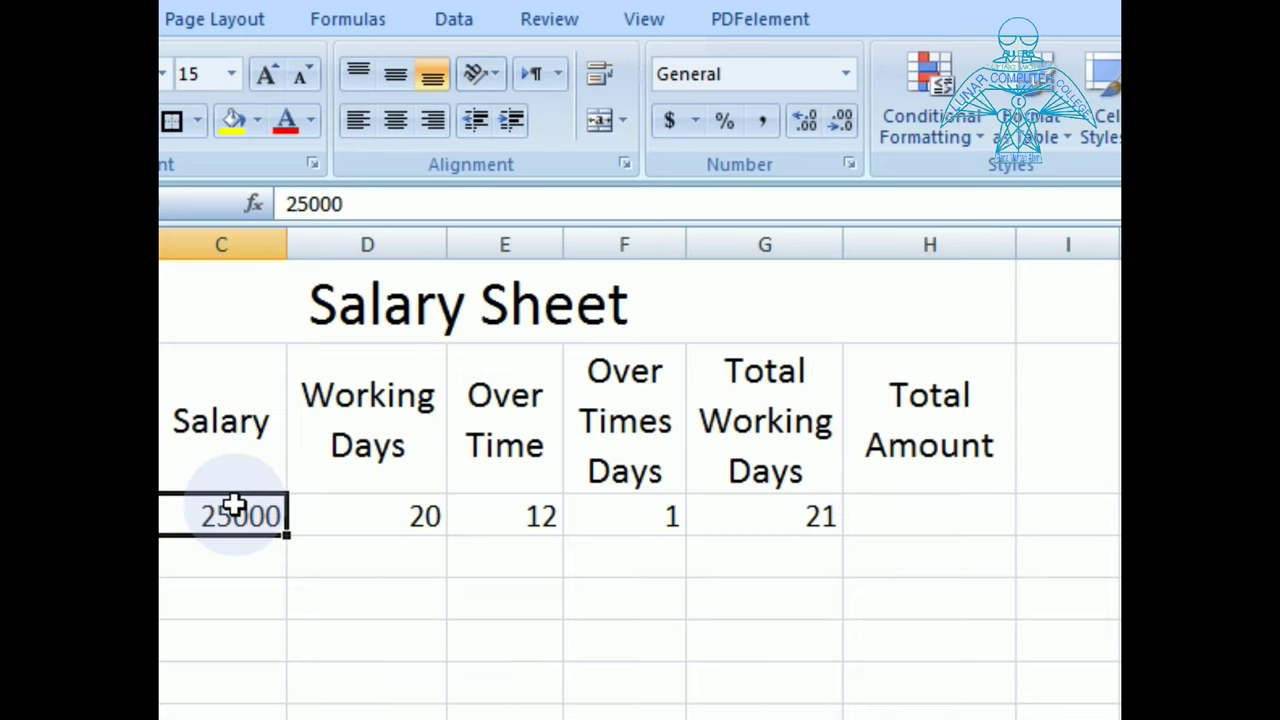
left_click(387, 528)
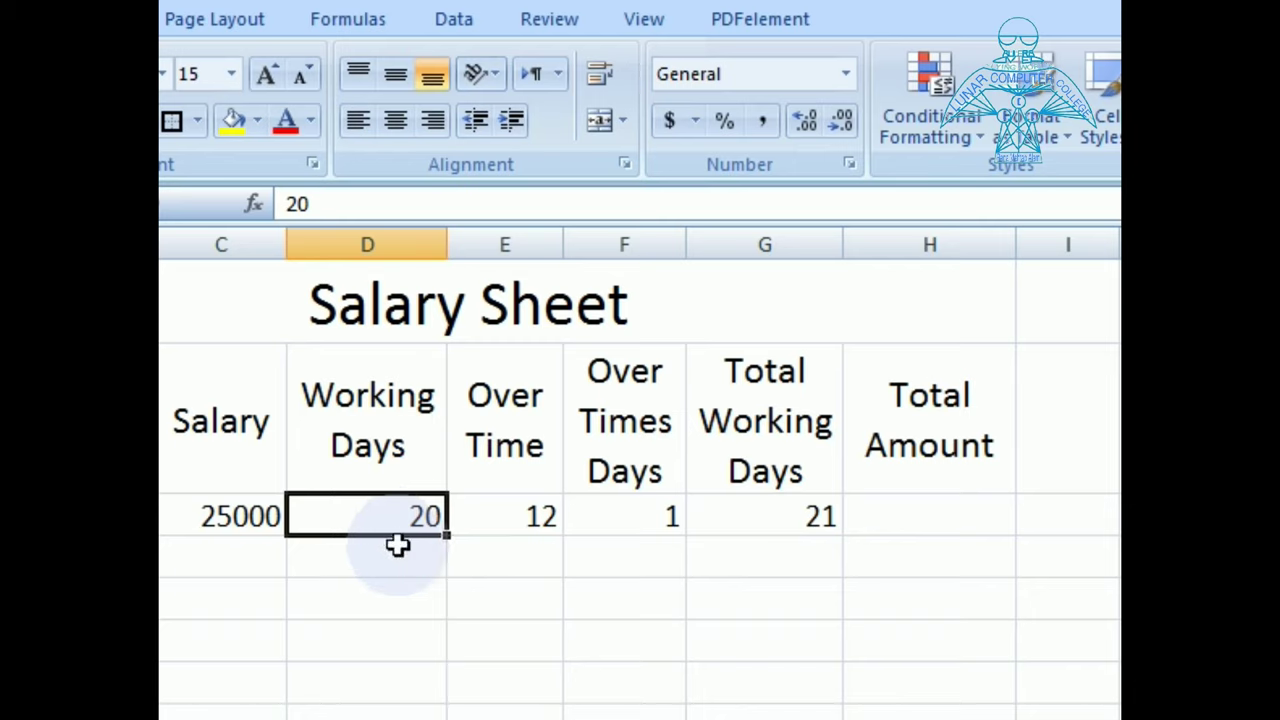
left_click(800, 516)
left_click(908, 520)
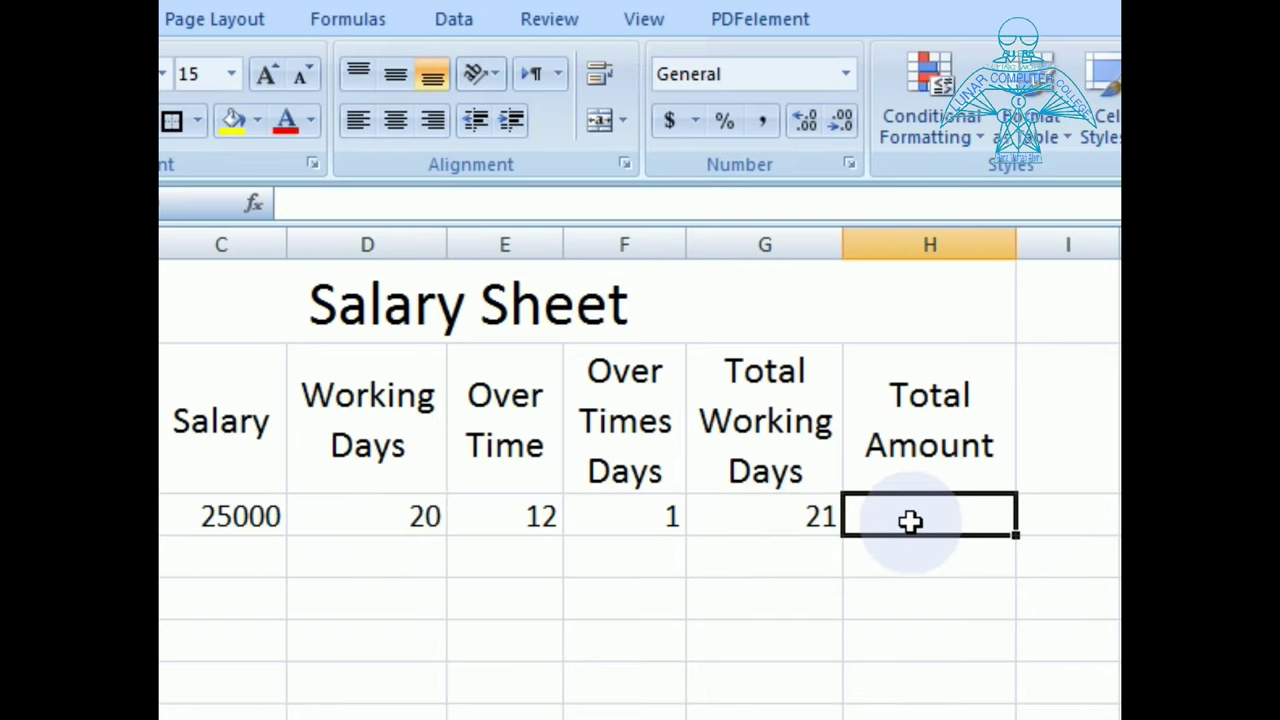
left_click(930, 640)
left_click(920, 532)
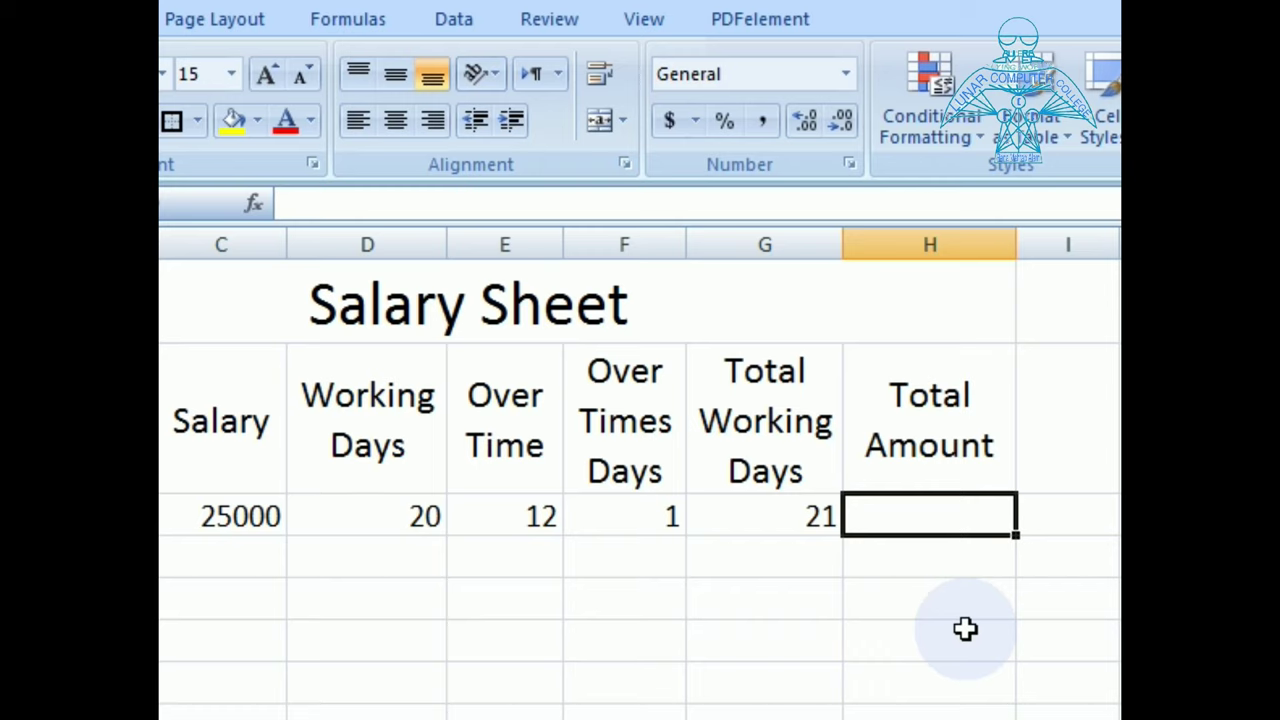
Enter =SUM(C3/30*G3) in H3 for a Total Amount of 17500
type("=sum")
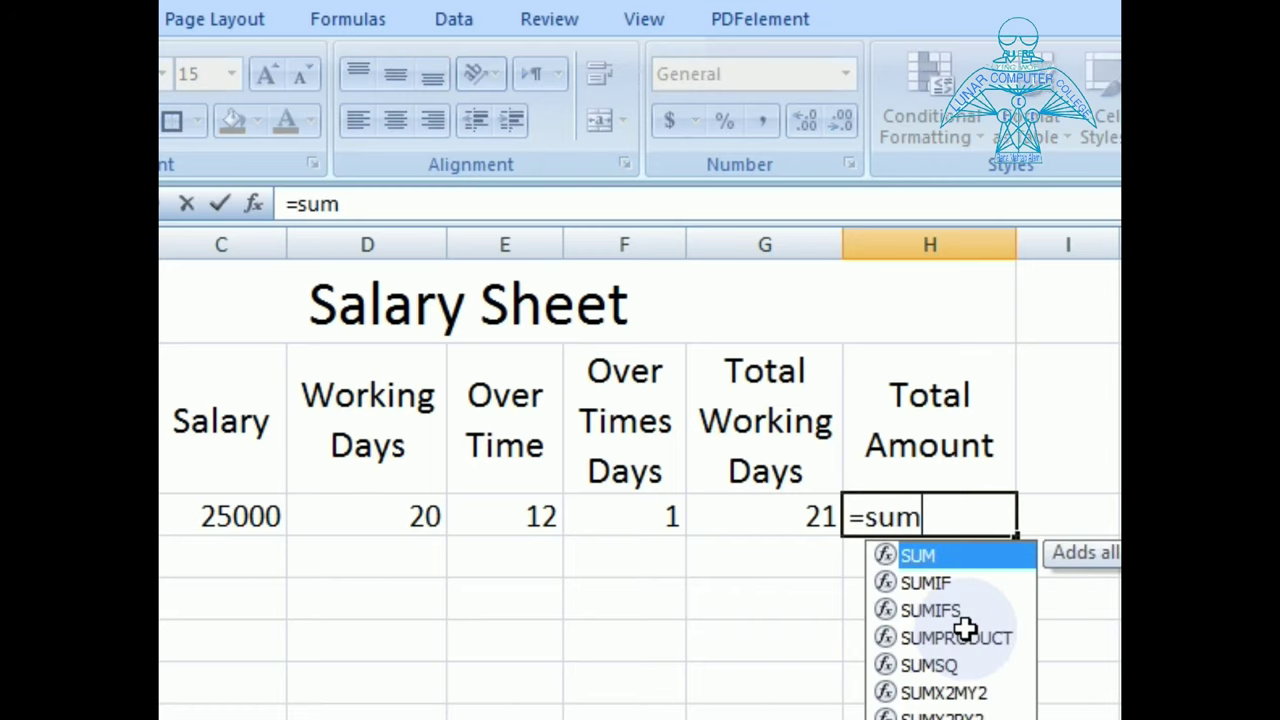
type("(")
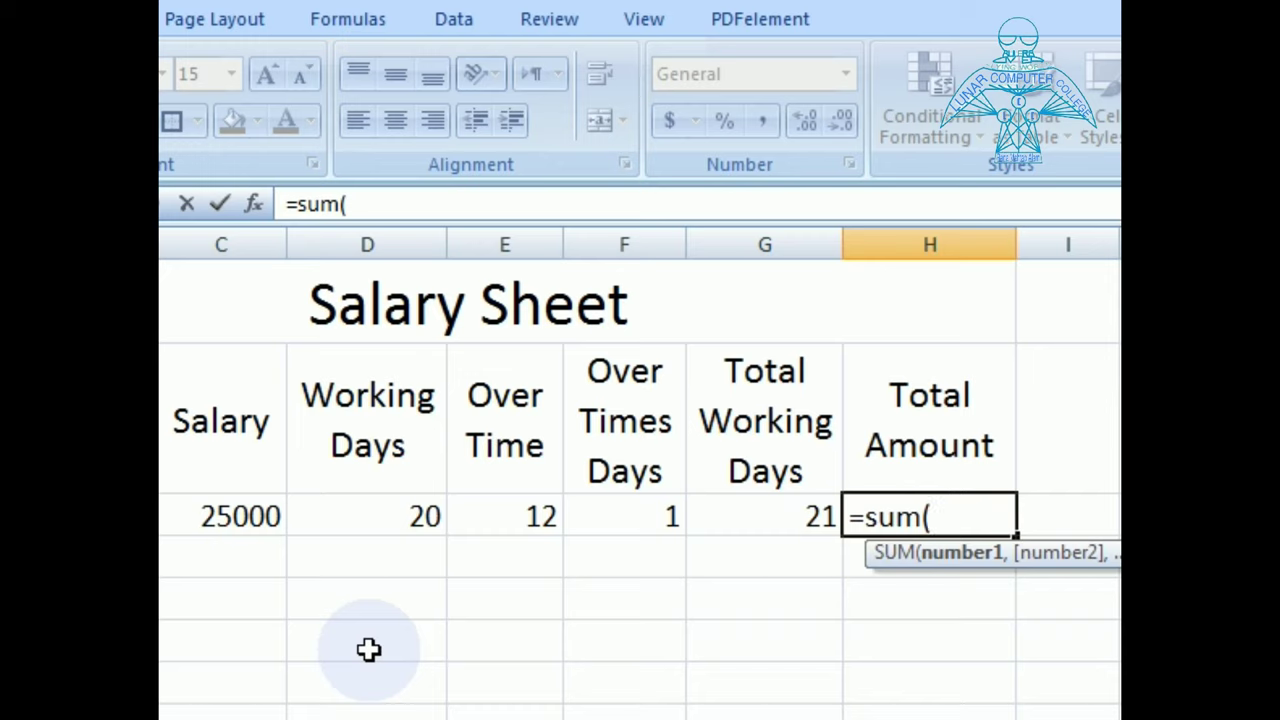
left_click(216, 519)
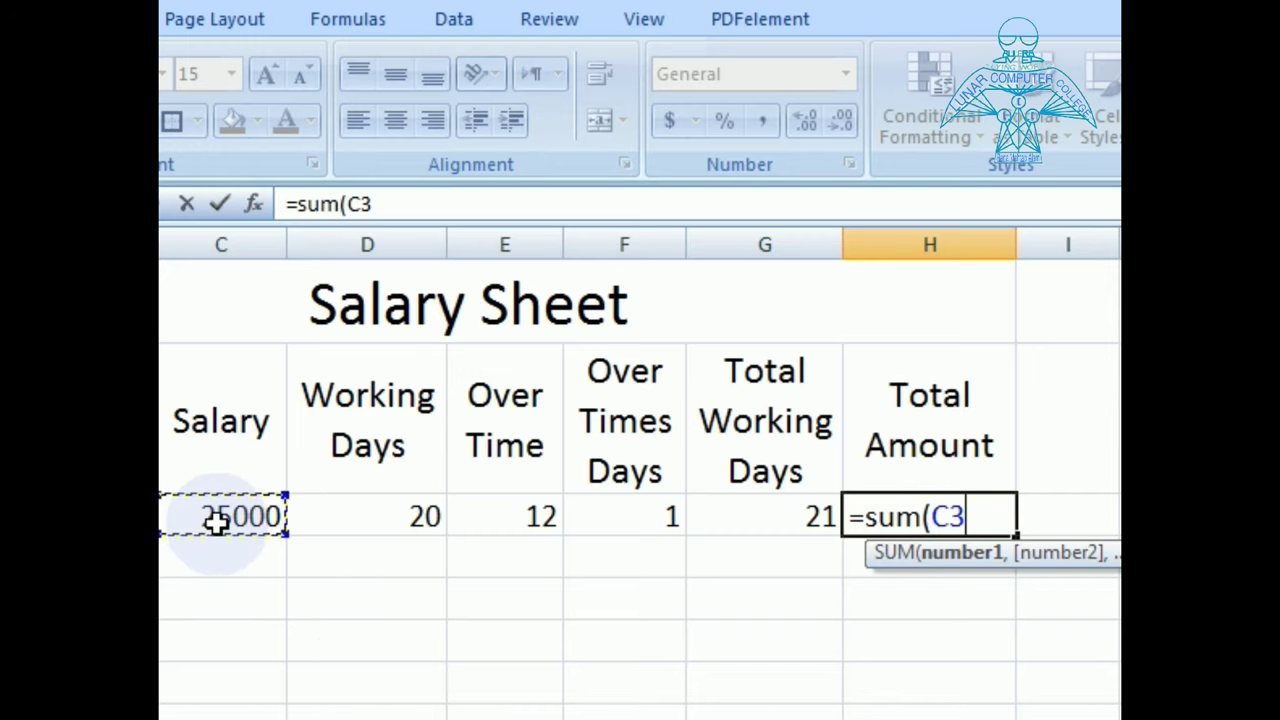
type("/")
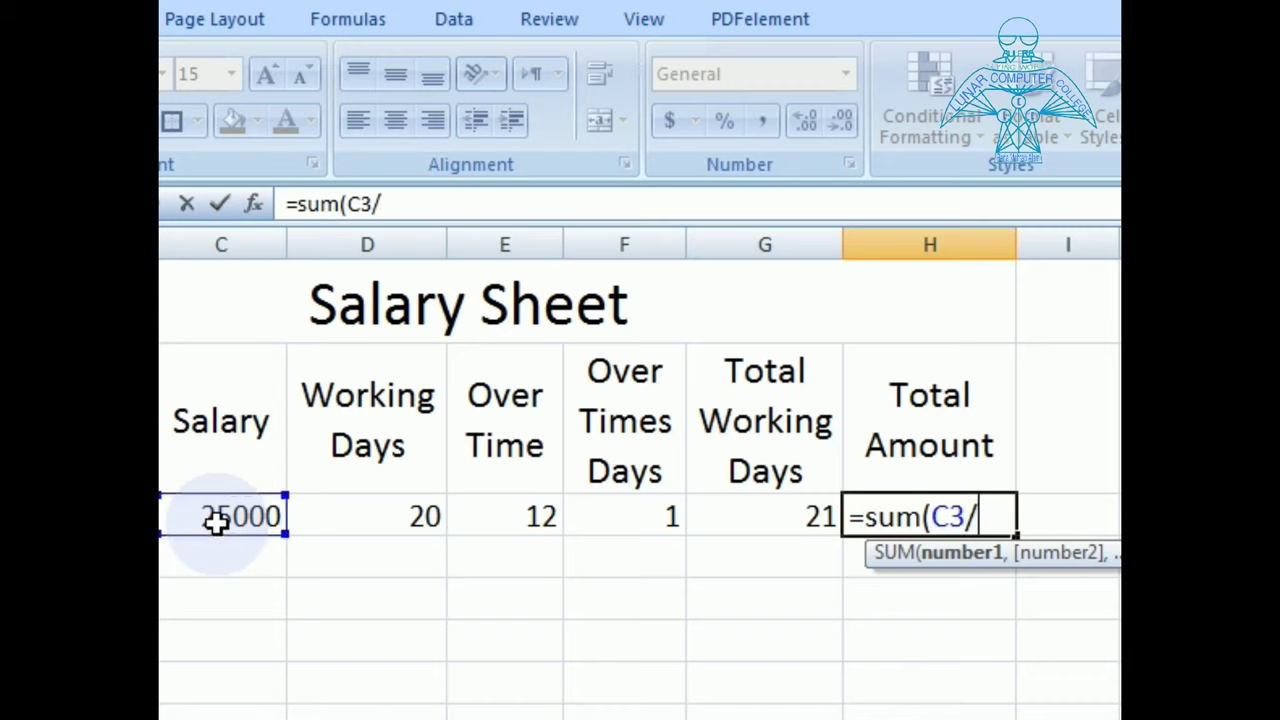
type("30*")
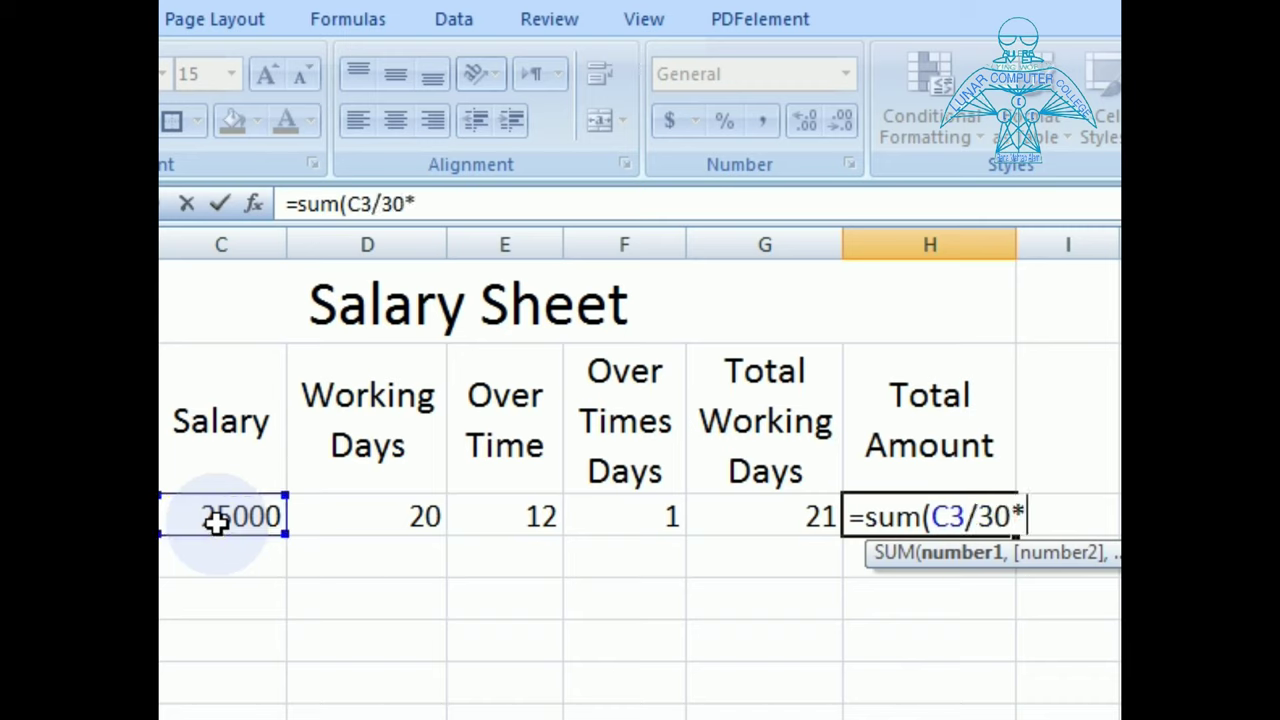
left_click(735, 517)
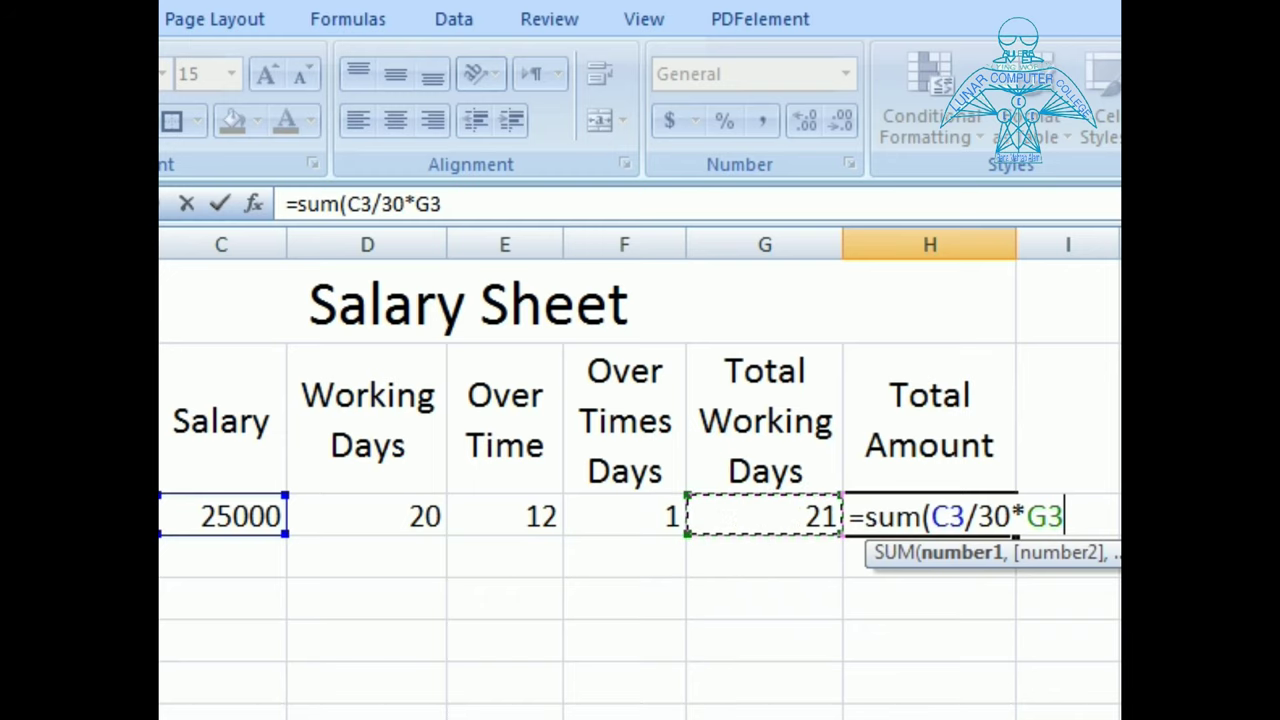
type(")")
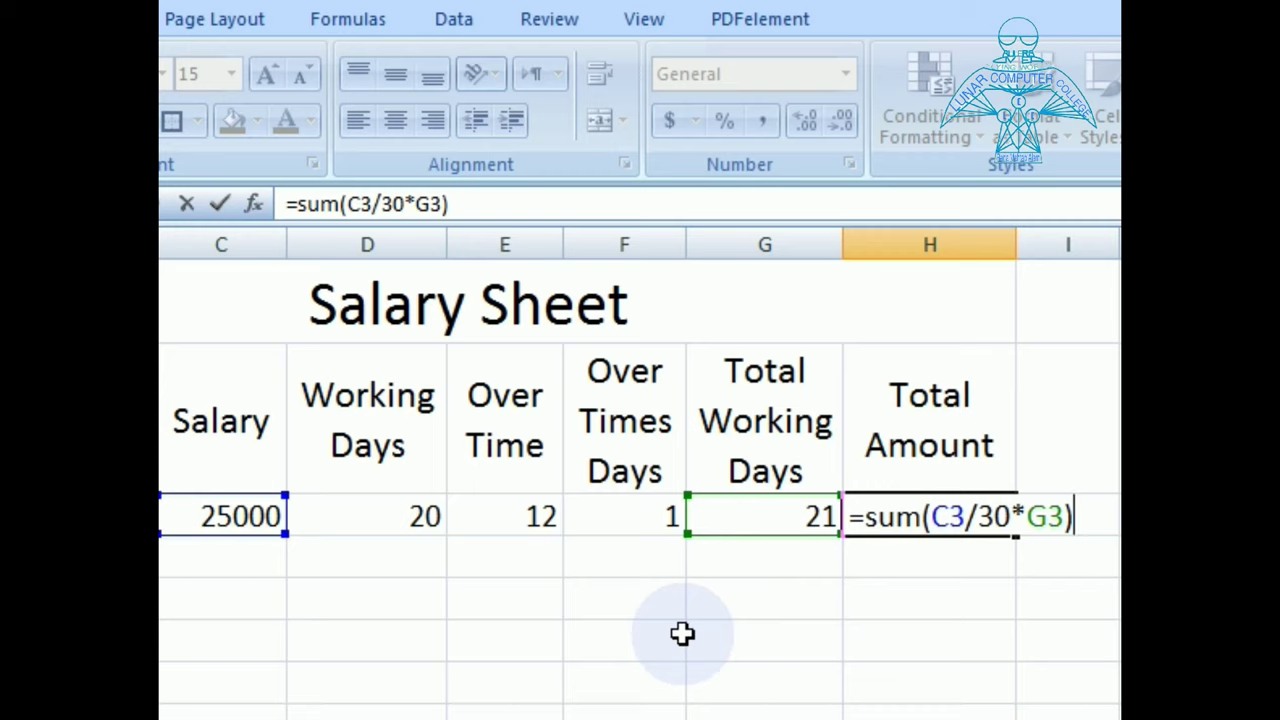
key("Return")
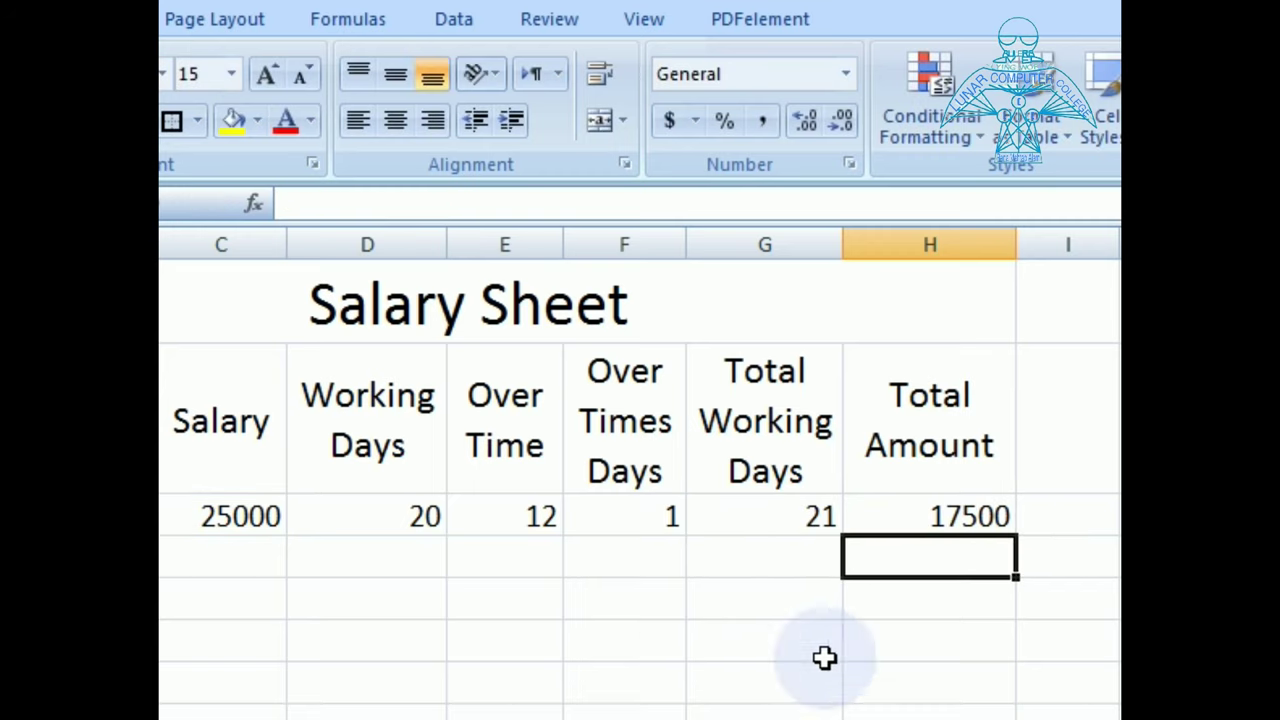
Change Working Days in D3 to 30 and review the recalculated row 3 formulas
left_click(920, 517)
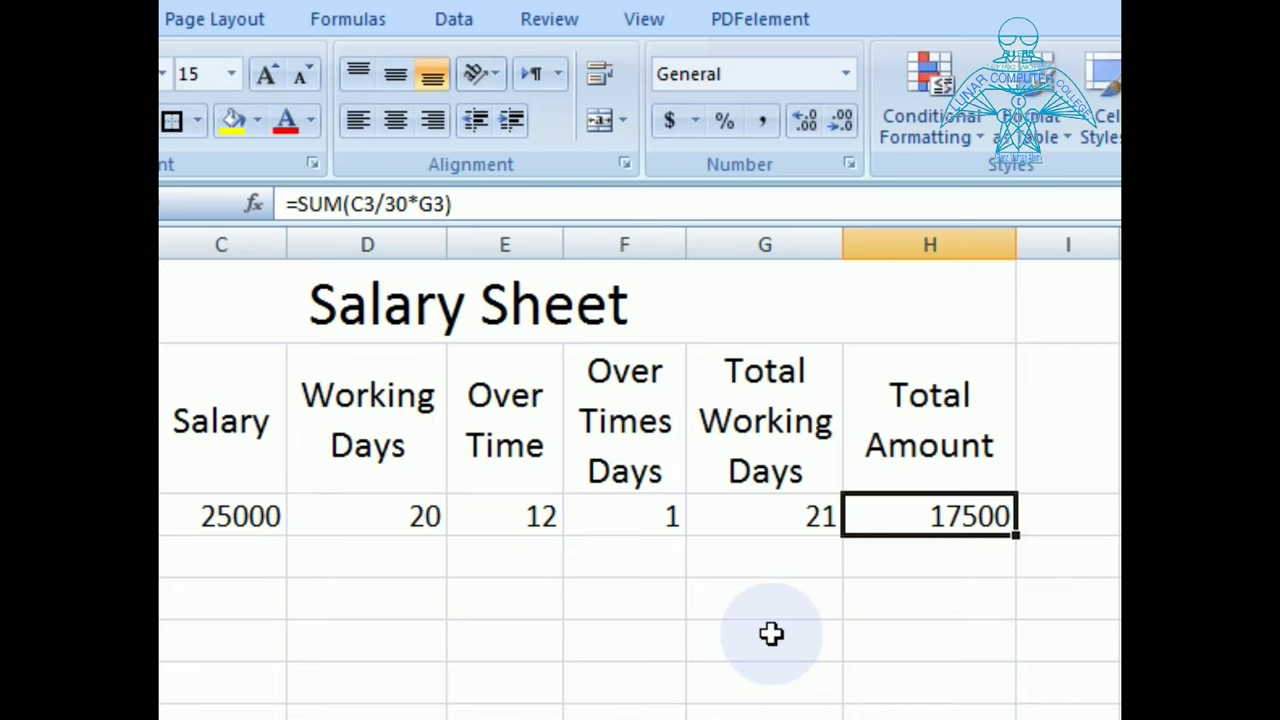
key("Left")
key("Right")
key("Left")
key("Left")
key("Left")
key("Left")
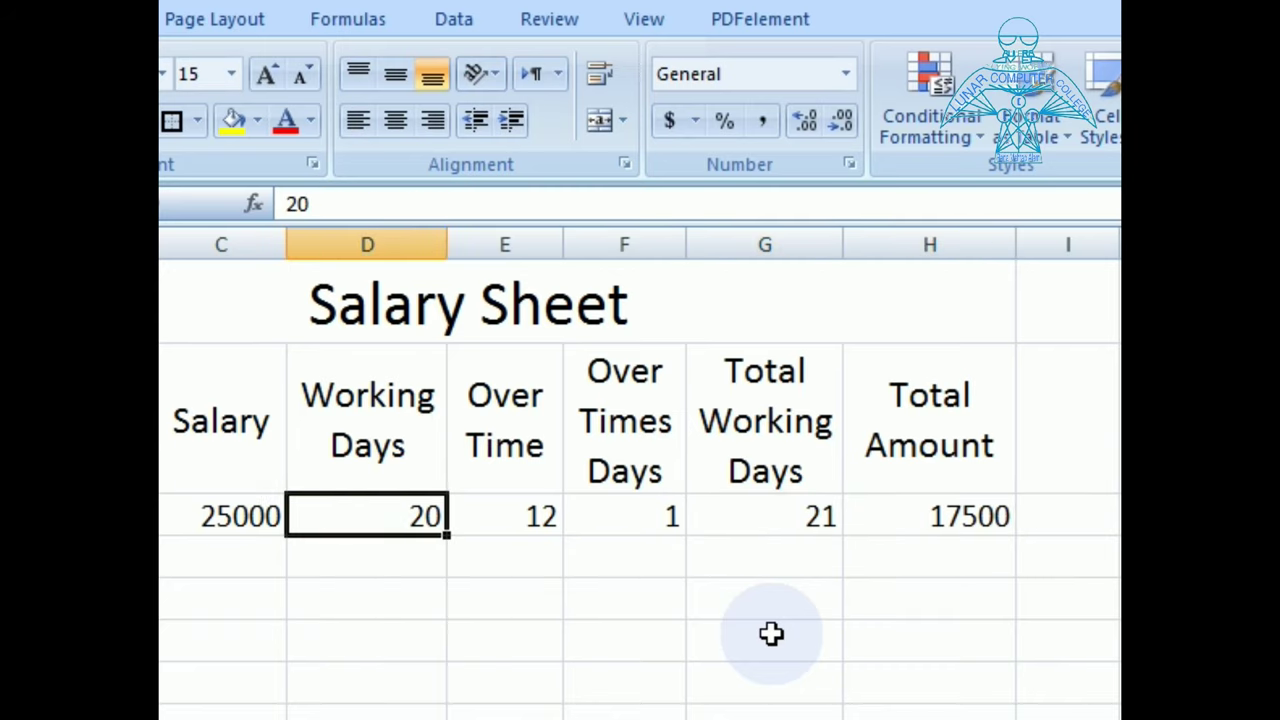
key("Right")
key("Right")
key("Right")
key("Right")
key("Left")
key("Left")
key("Left")
key("Left")
key("Right")
type("30")
key("Return")
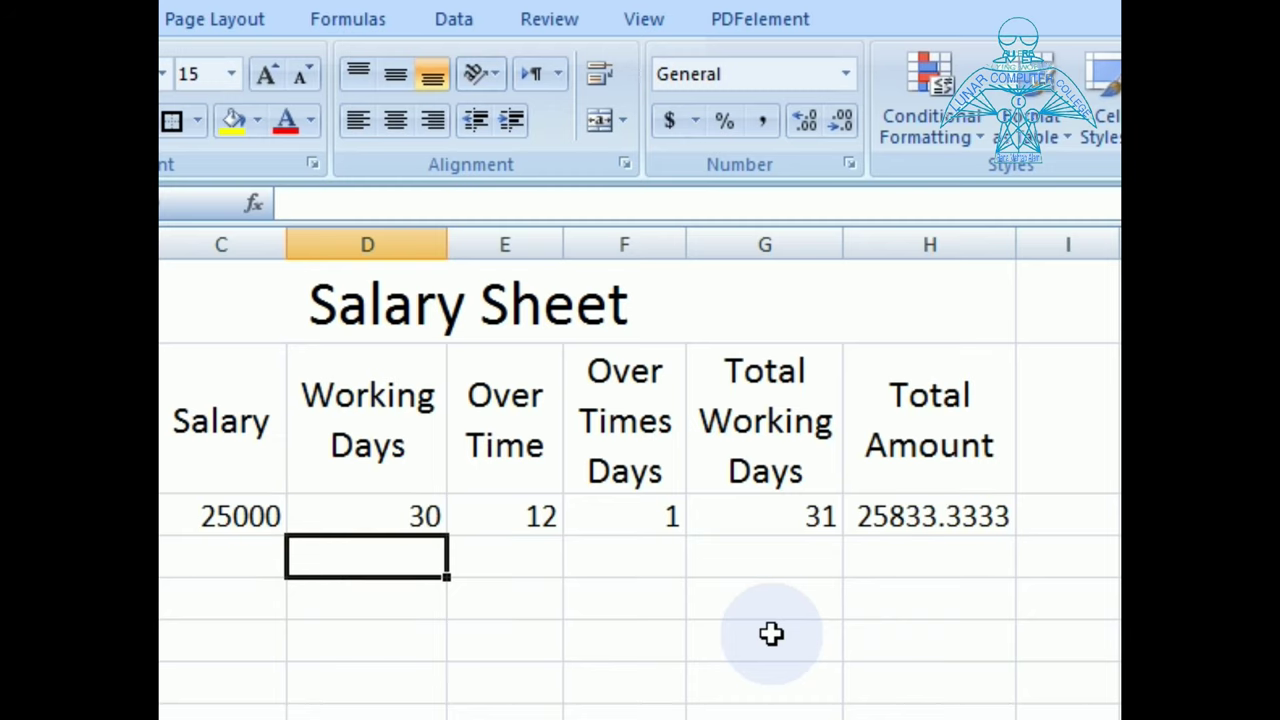
key("Up")
key("Right")
key("Right")
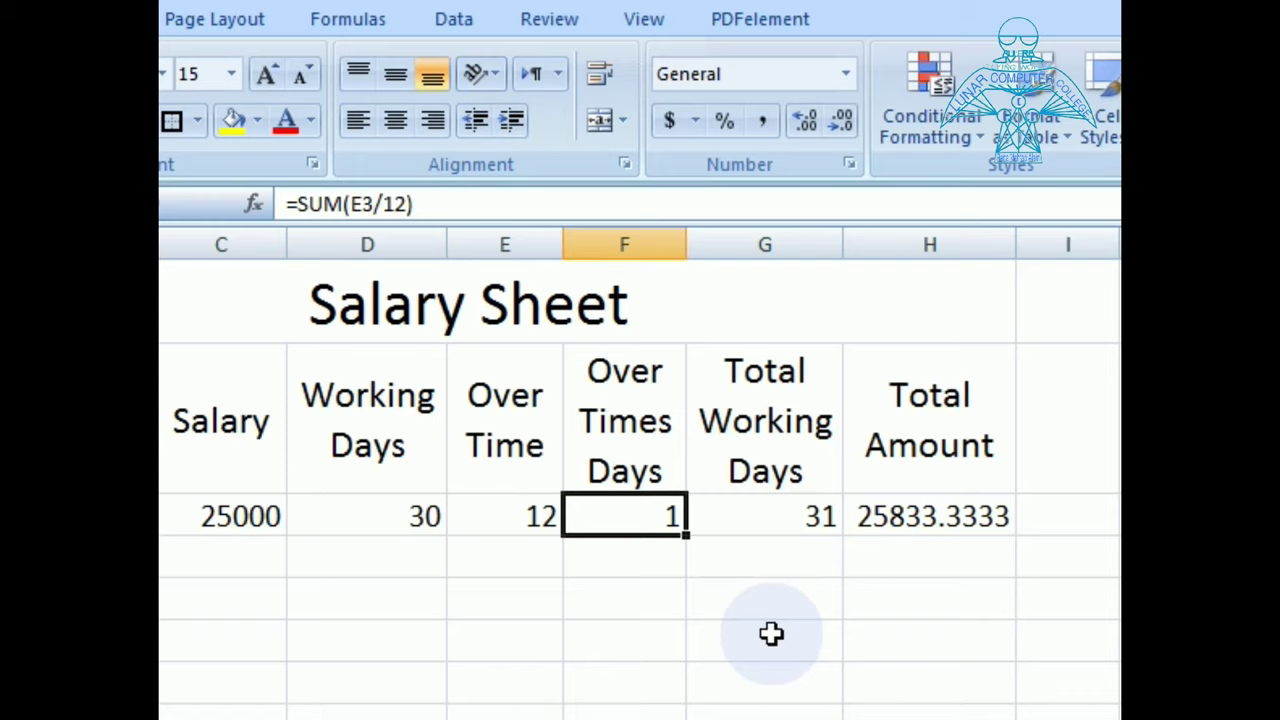
key("Right")
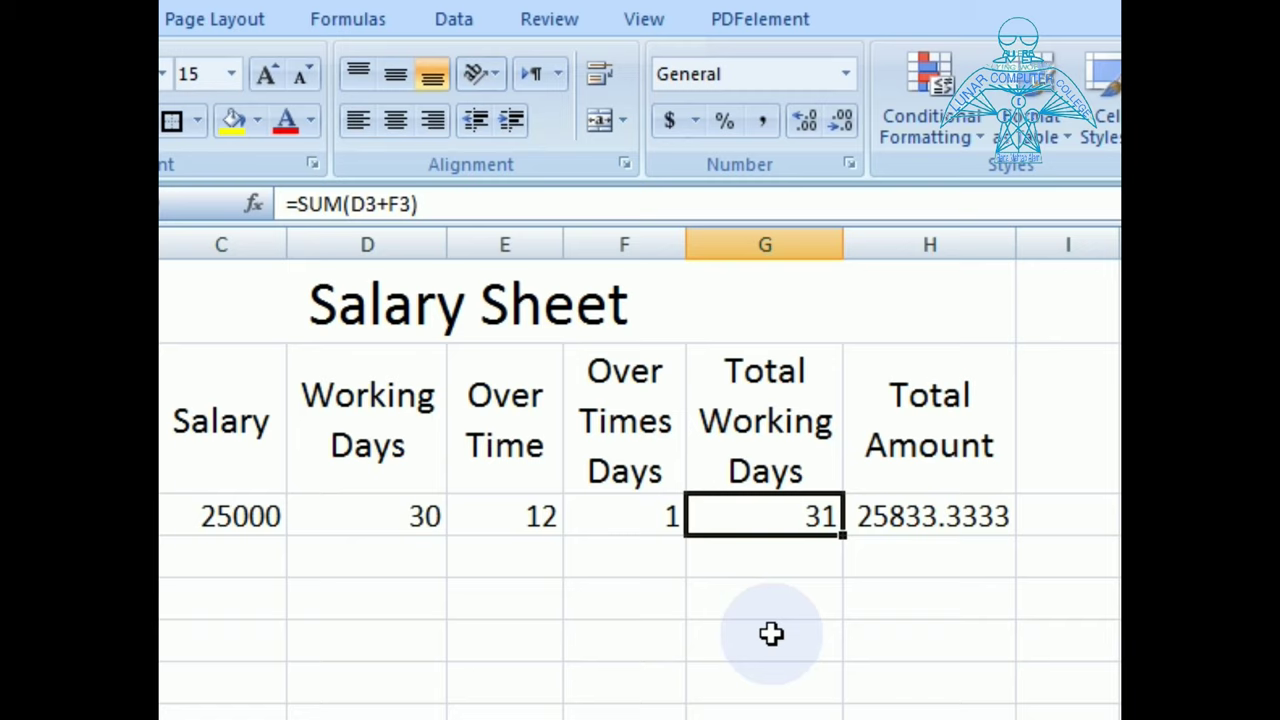
key("Right")
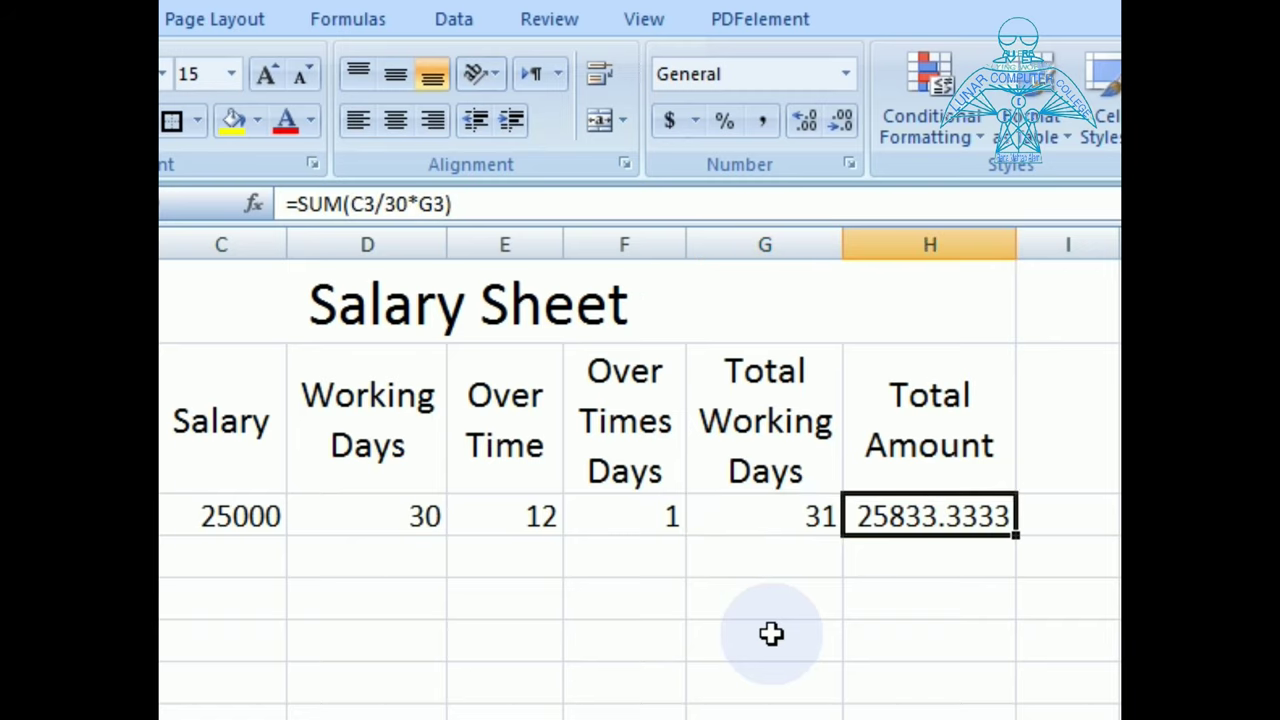
Change Over Time in E3 to 8 and check the updated Over Times Days, Total Working Days and Total Amount
key("Left")
key("Left")
key("Left")
key("Left")
key("Left")
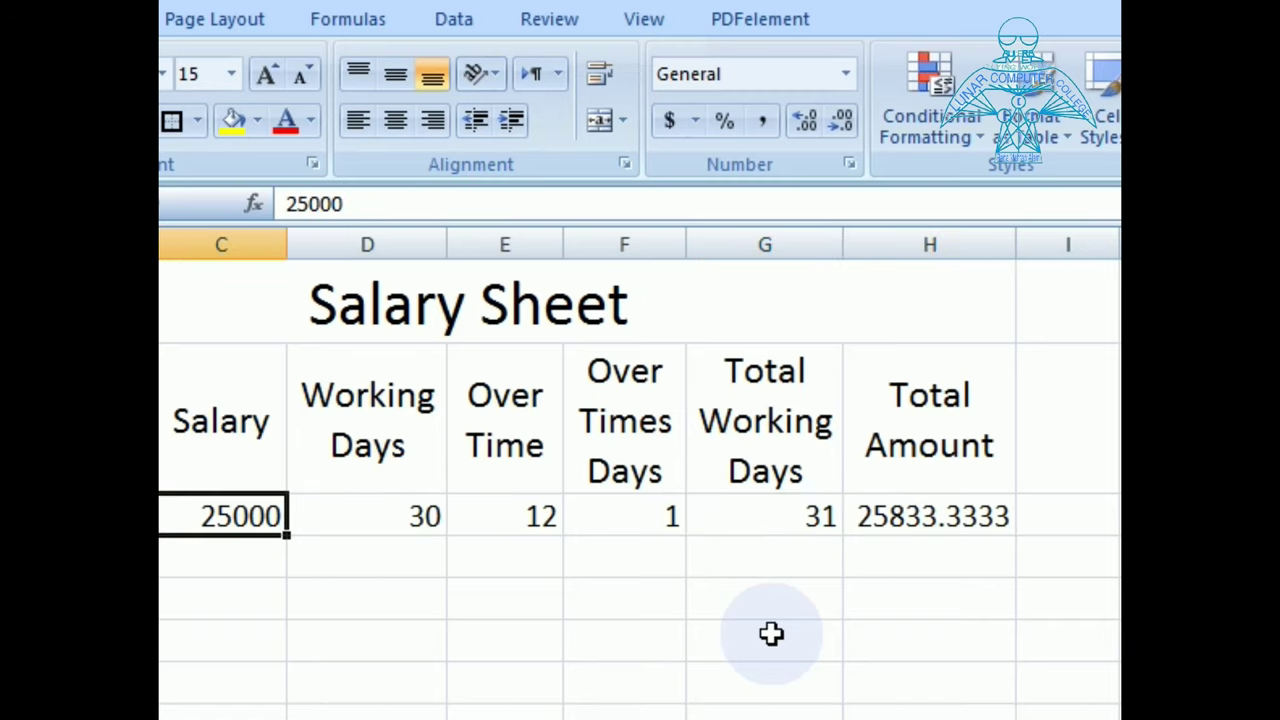
key("Right")
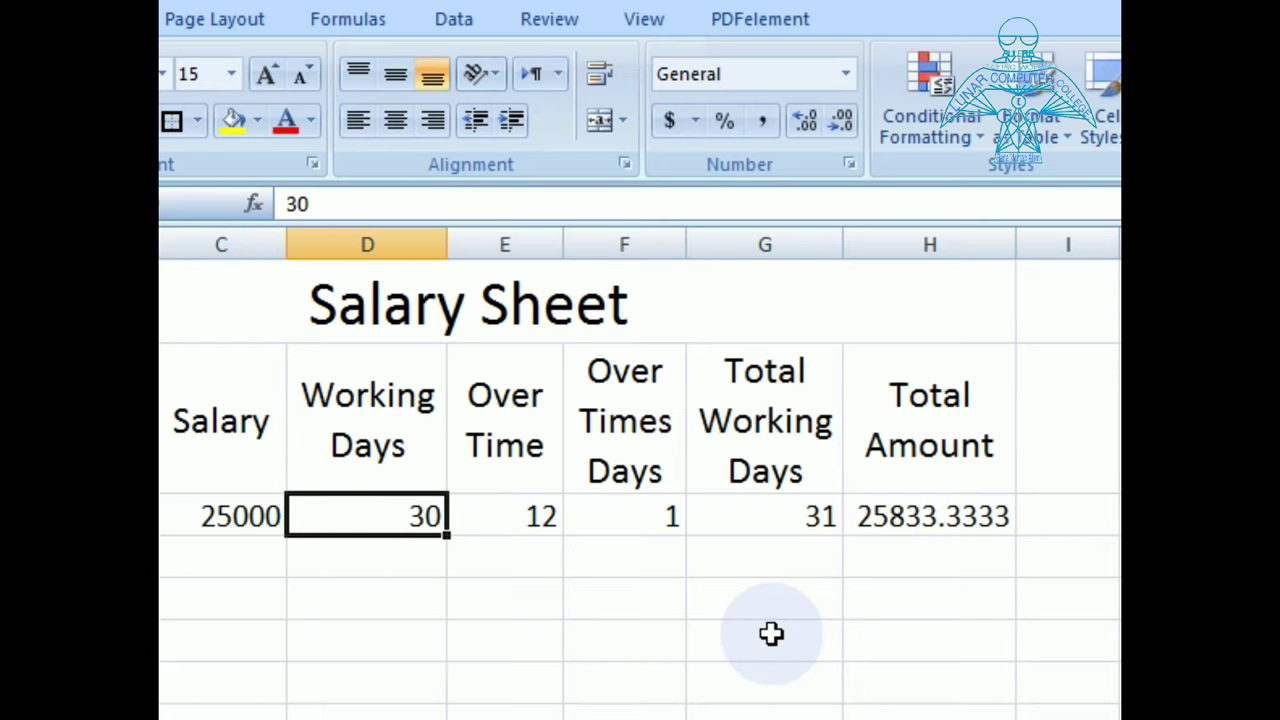
key("Right")
key("Right")
key("Right")
key("Right")
key("Left")
key("Left")
key("Left")
key("Left")
key("Right")
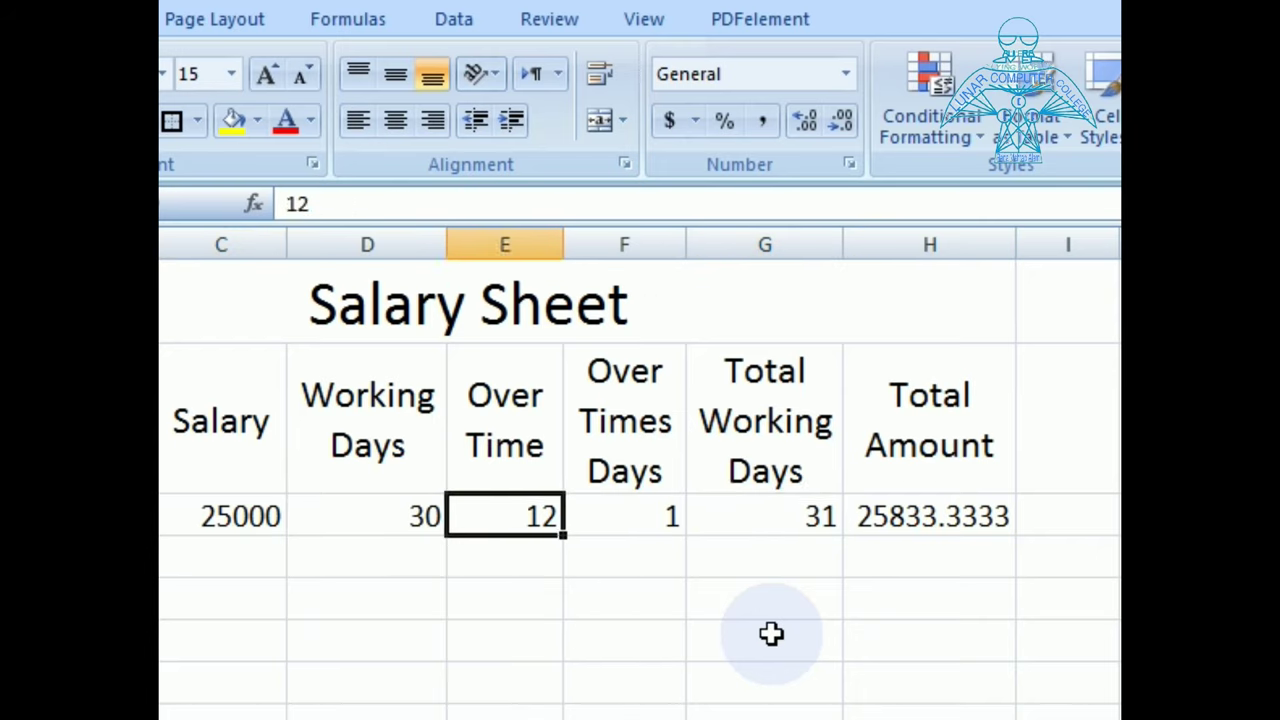
key("Right")
key("Right")
key("Left")
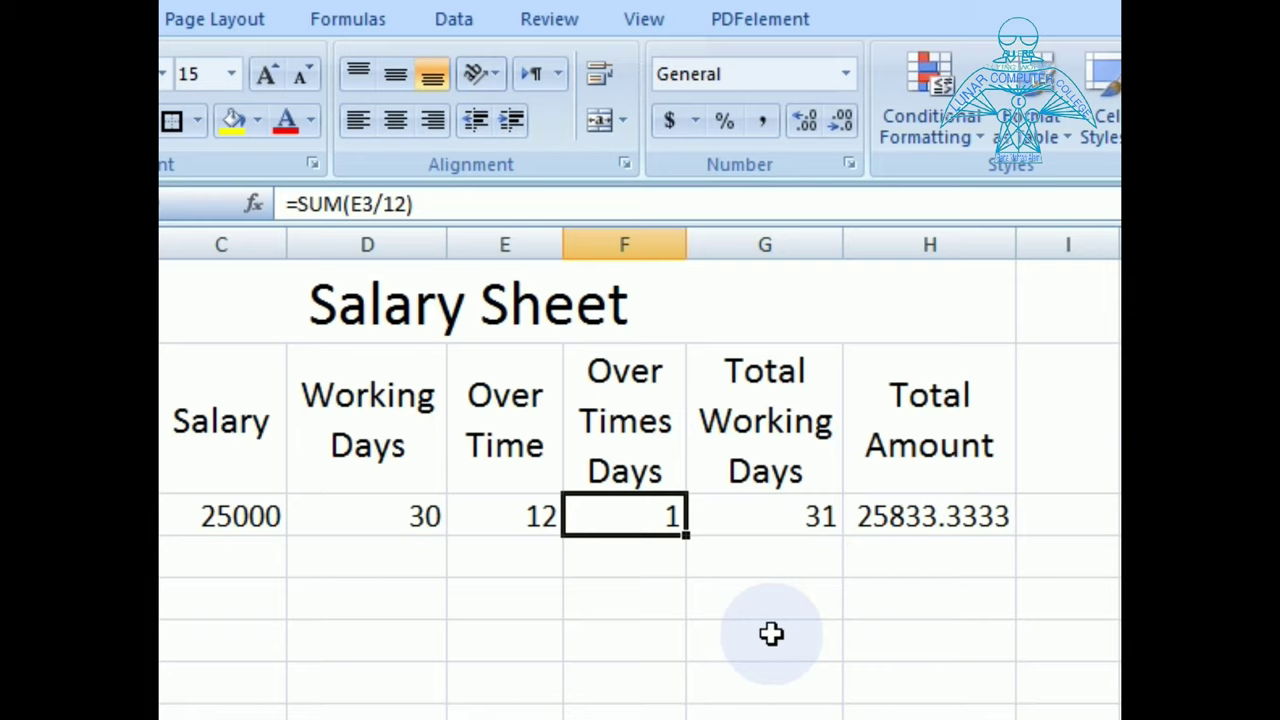
key("Left")
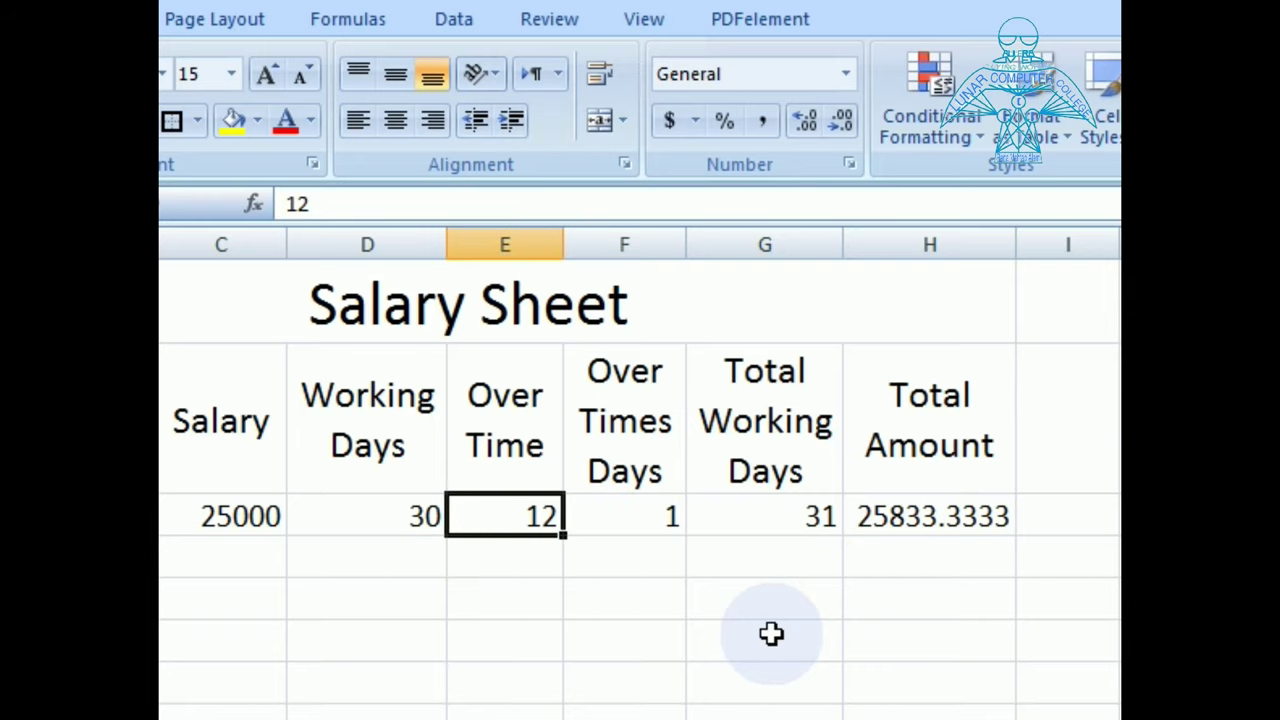
type("8")
key("Return")
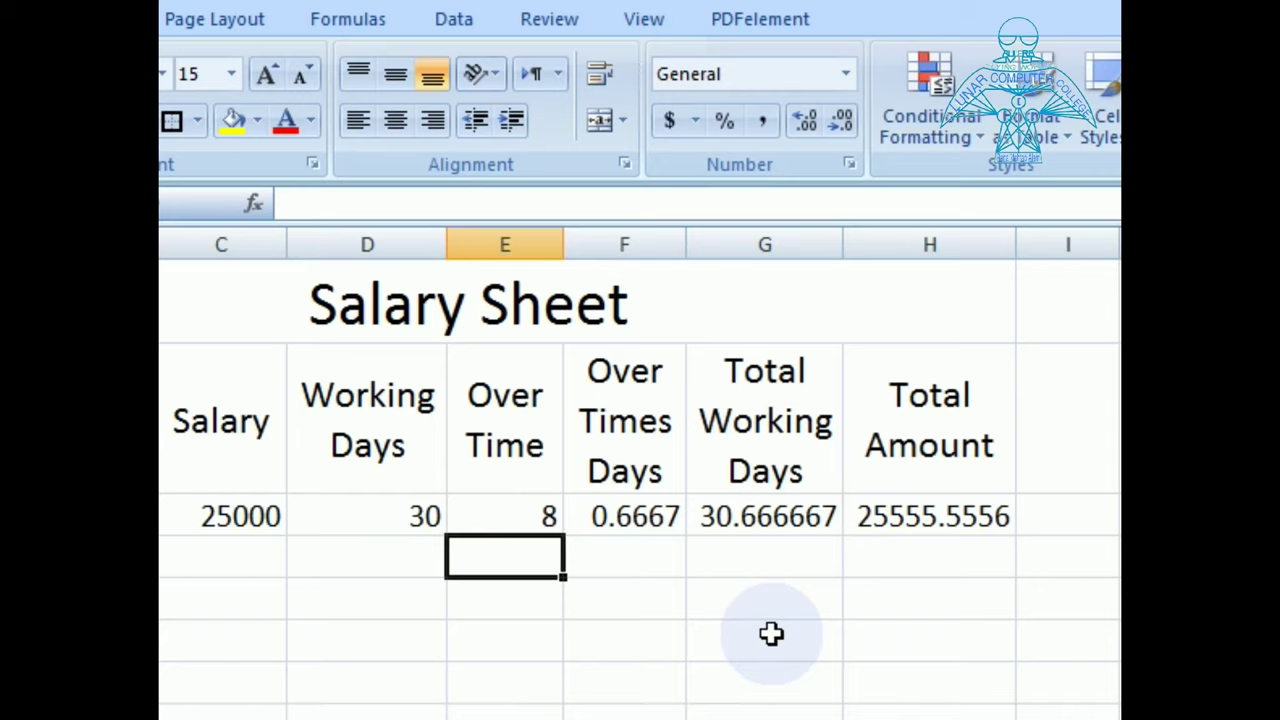
key("Up")
key("Right")
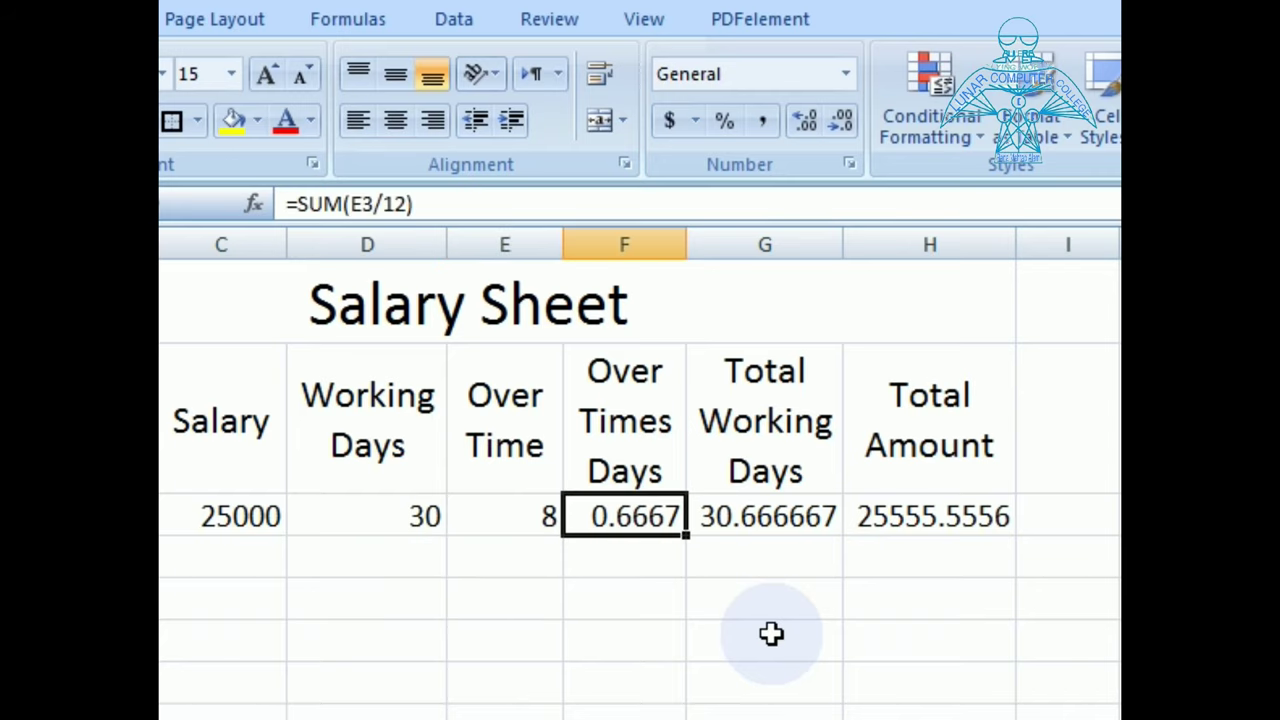
key("Right")
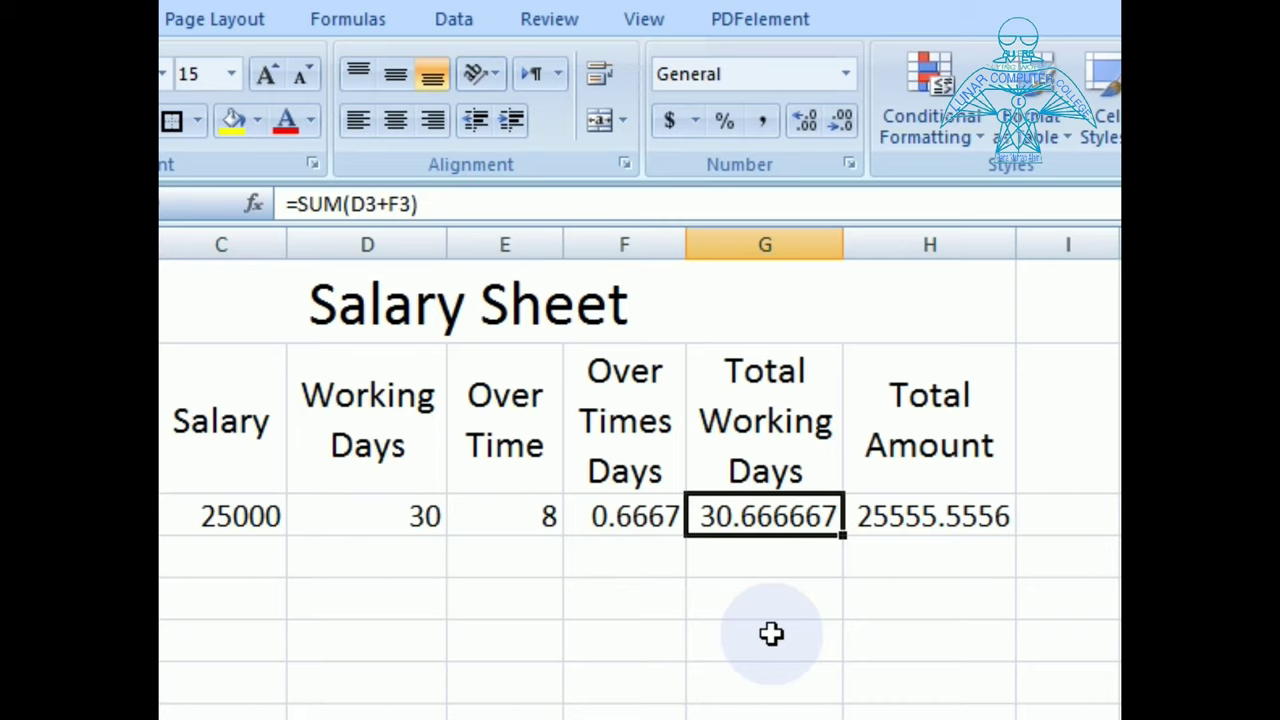
key("Right")
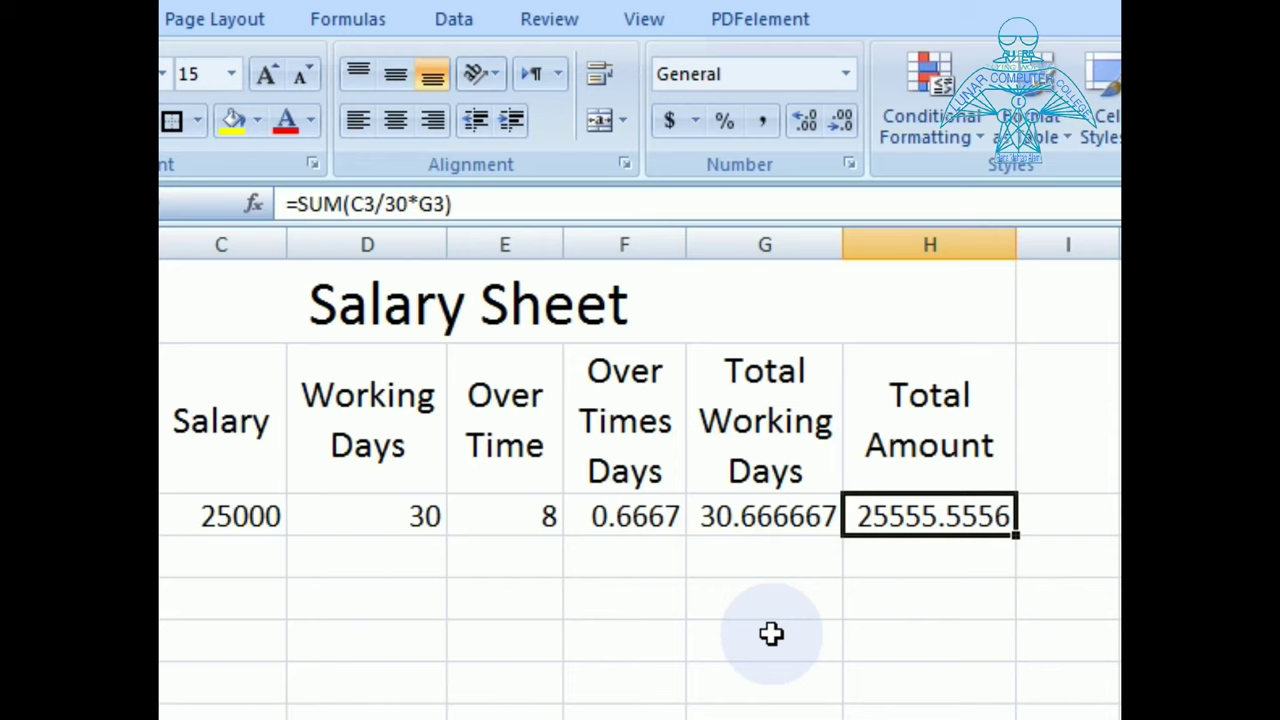
key("Left")
key("Left")
key("Left")
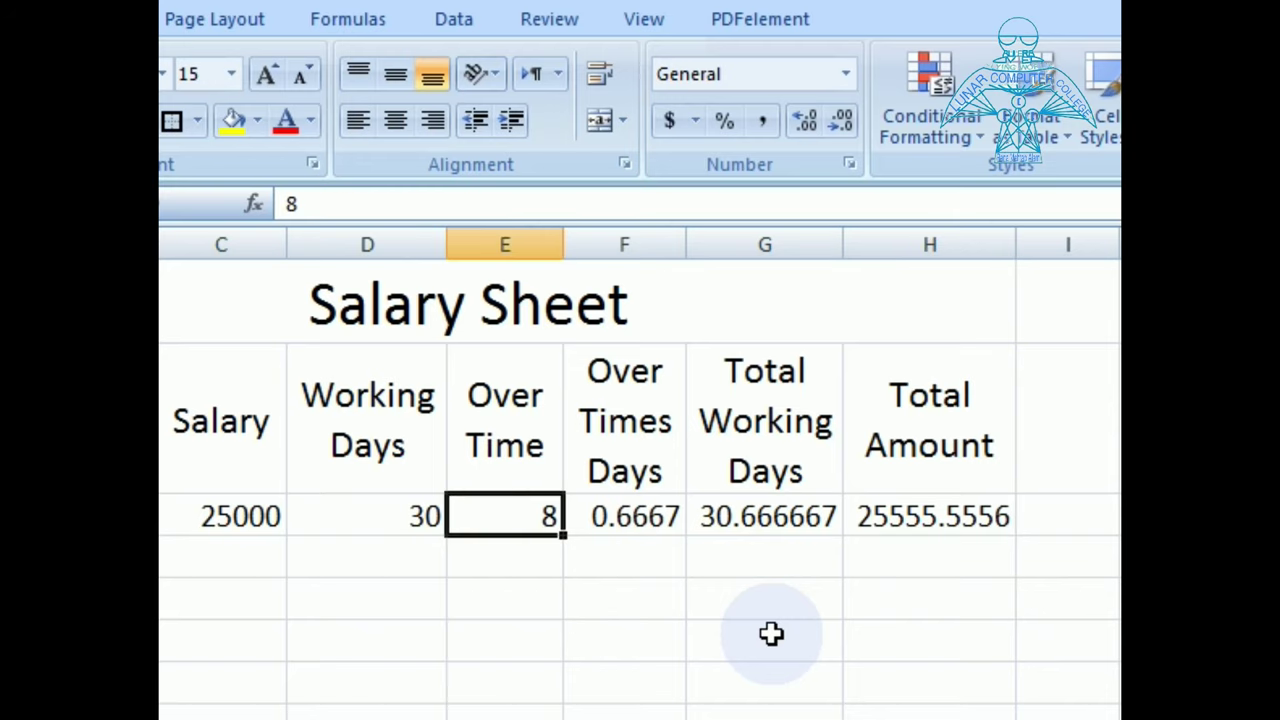
Set Over Time in E3 to 48, giving 4 overtime days
type("48")
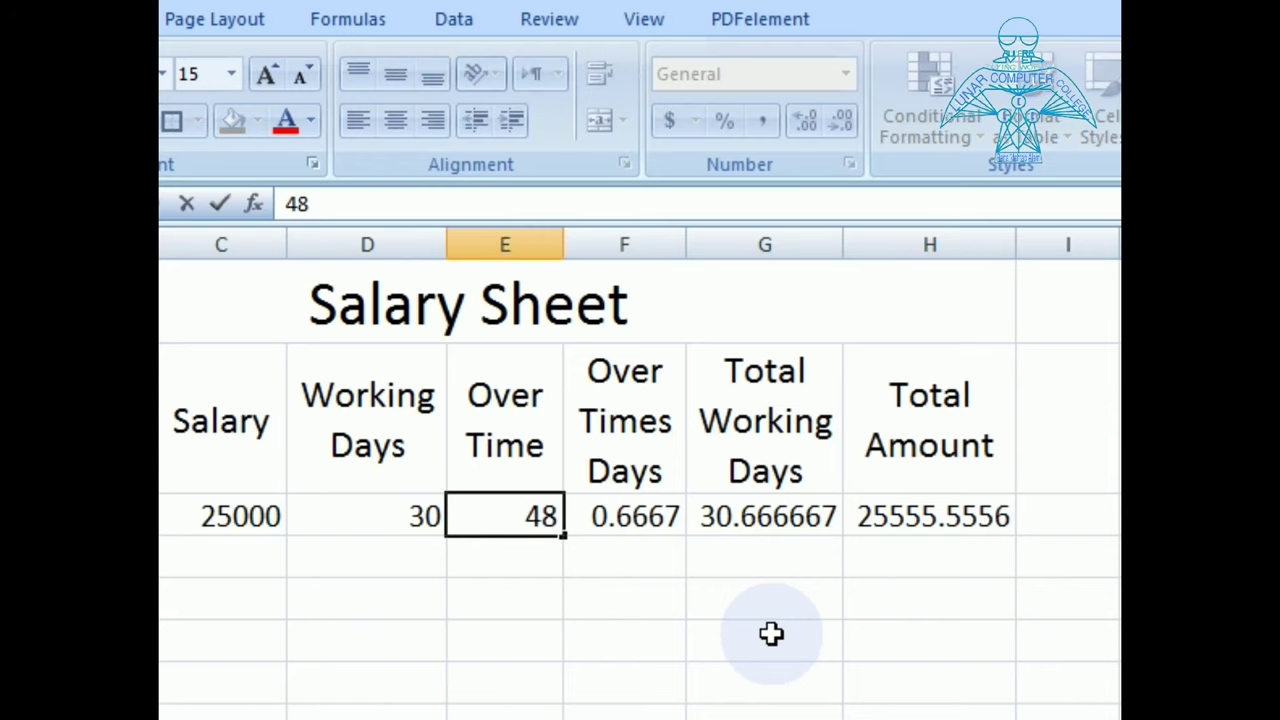
key("Return")
key("Up")
key("Right")
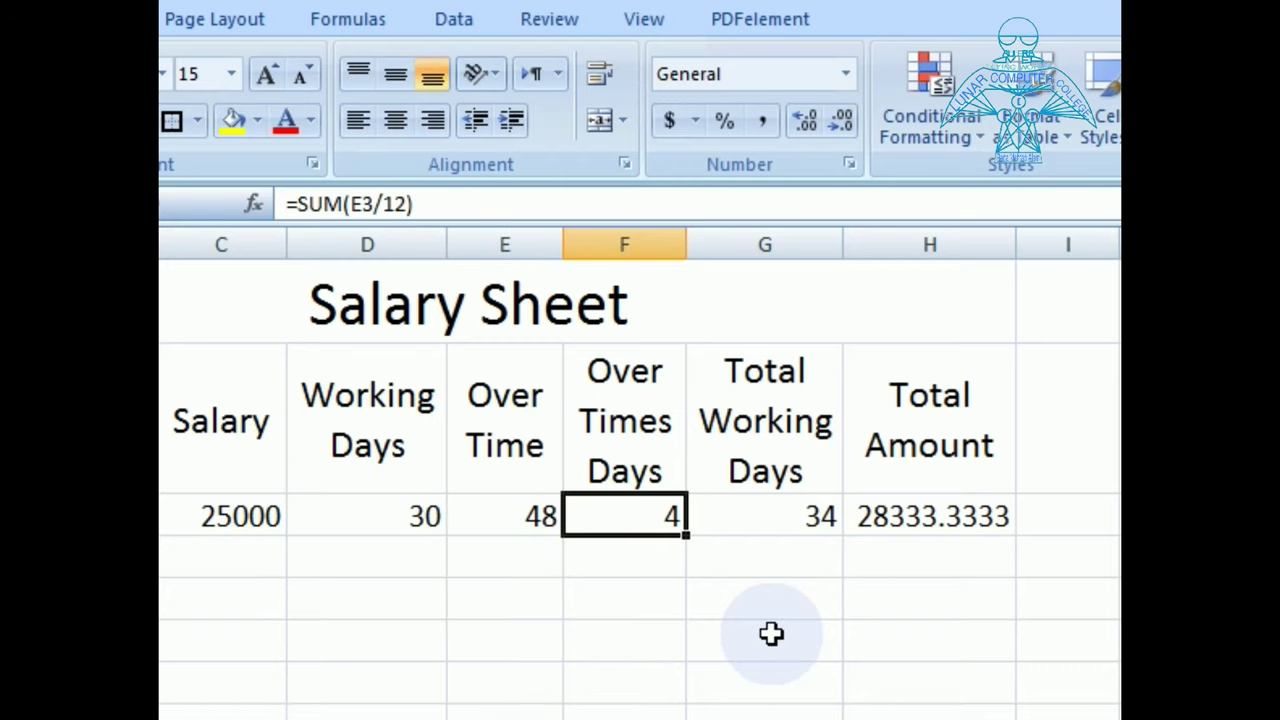
Set Working Days in D3 to 15, bringing Total Amount to 15833.3333
key("Left")
key("Left")
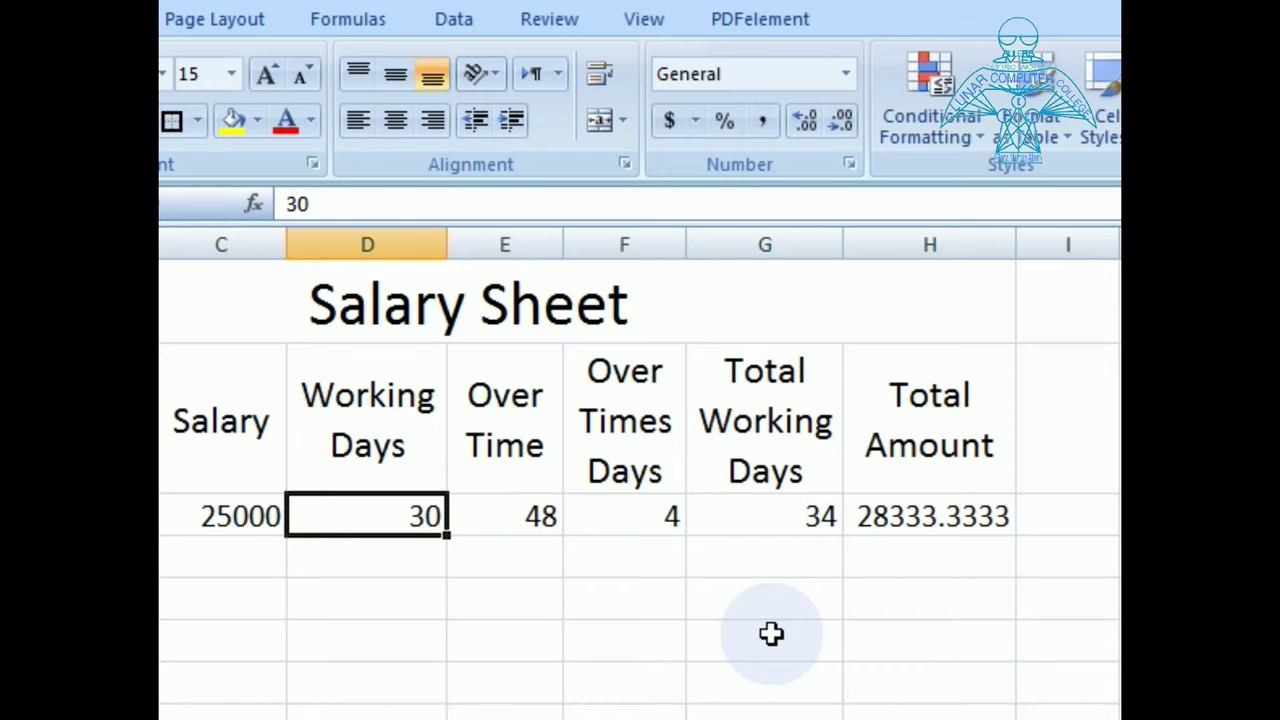
key("Right")
key("Right")
key("Left")
key("Left")
type("15")
key("Return")
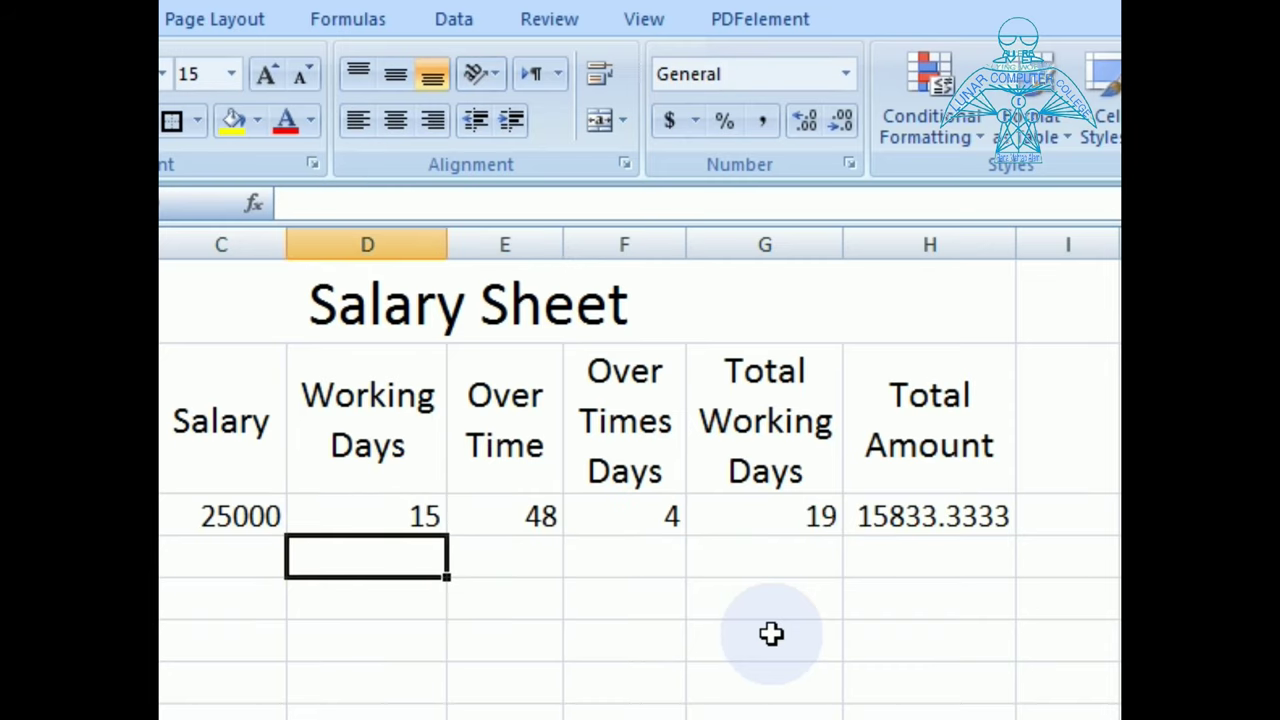
key("Up")
key("Right")
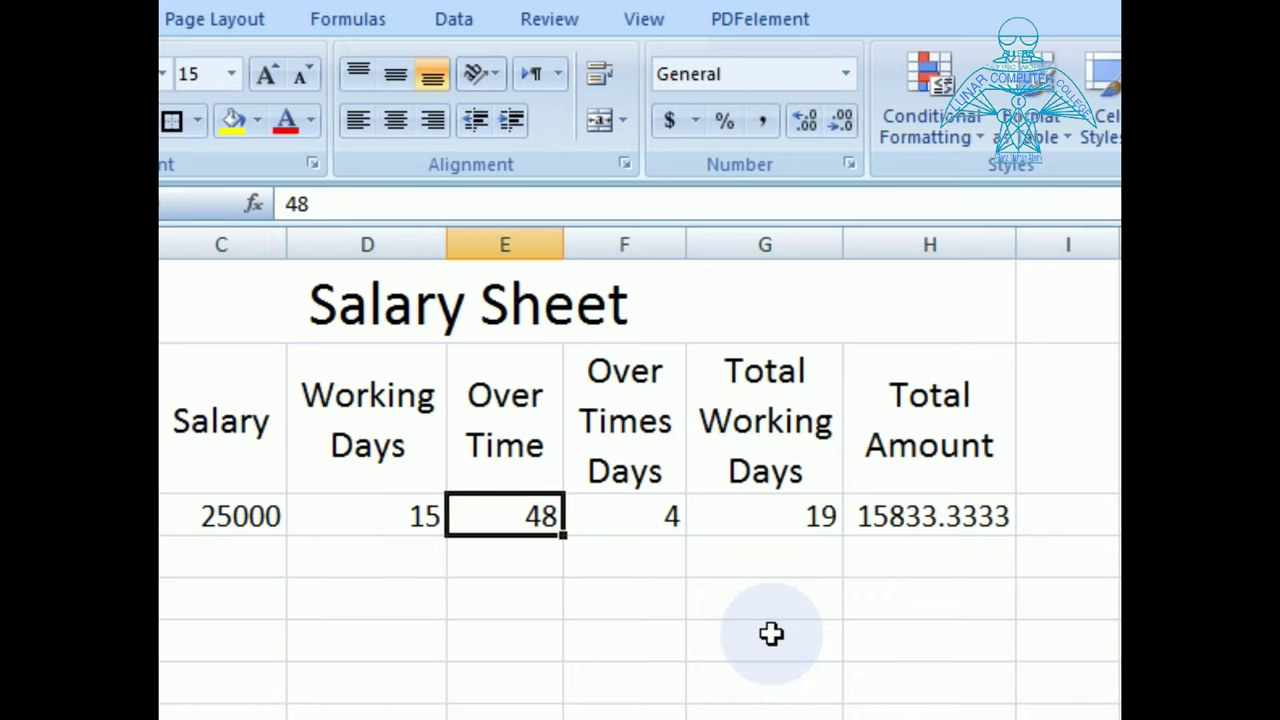
Inspect the Over Times Days and Total Working Days formulas in F3 and G3
key("Right")
key("Right")
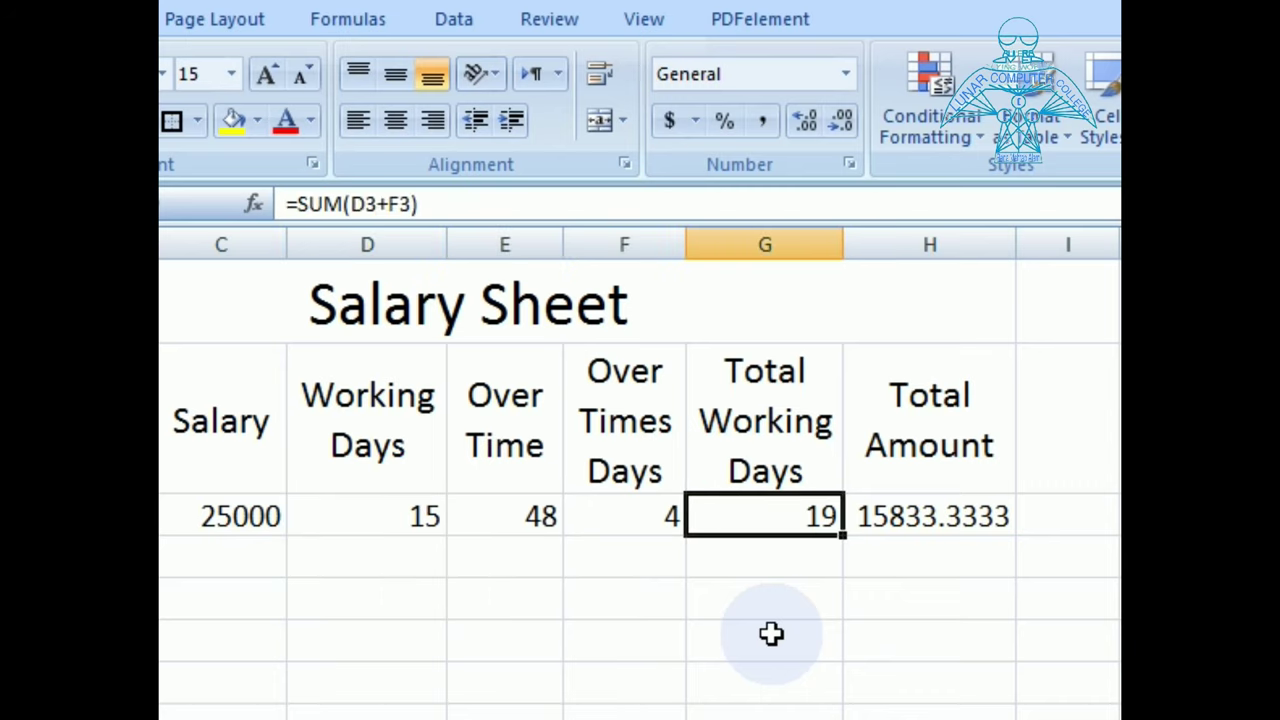
key("Right")
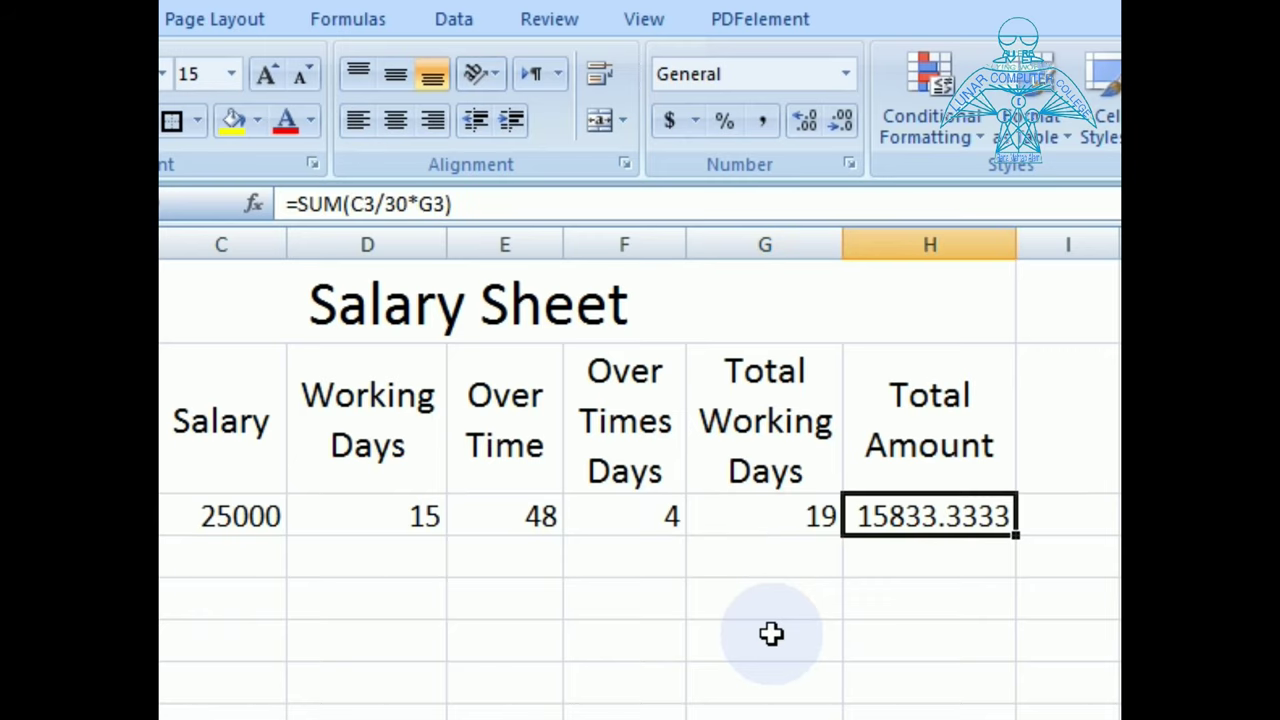
key("Left")
key("Left")
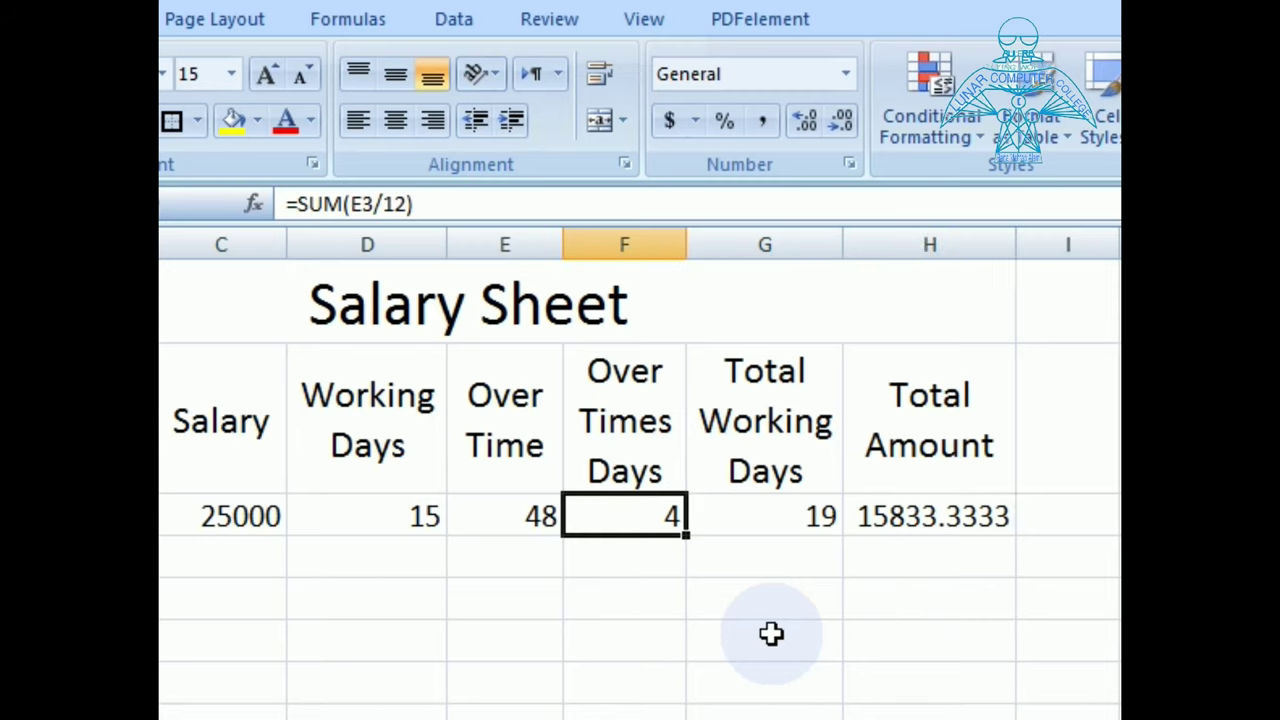
key("Left")
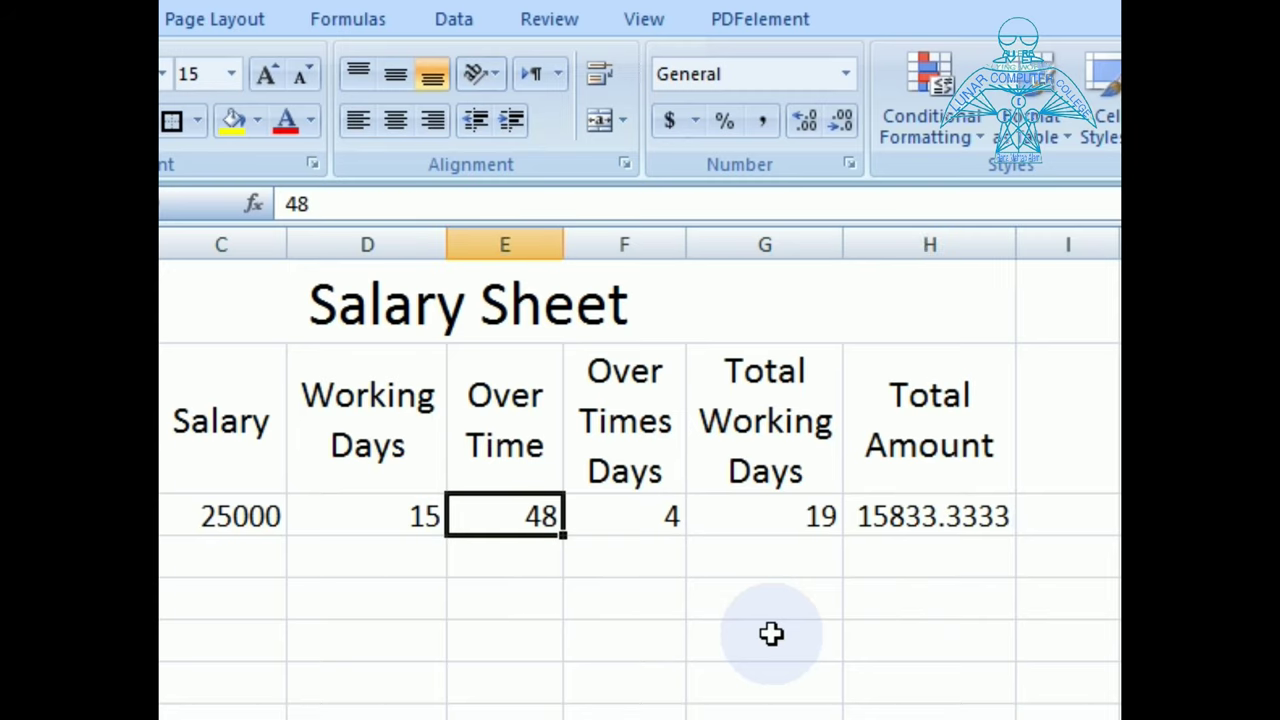
key("Left")
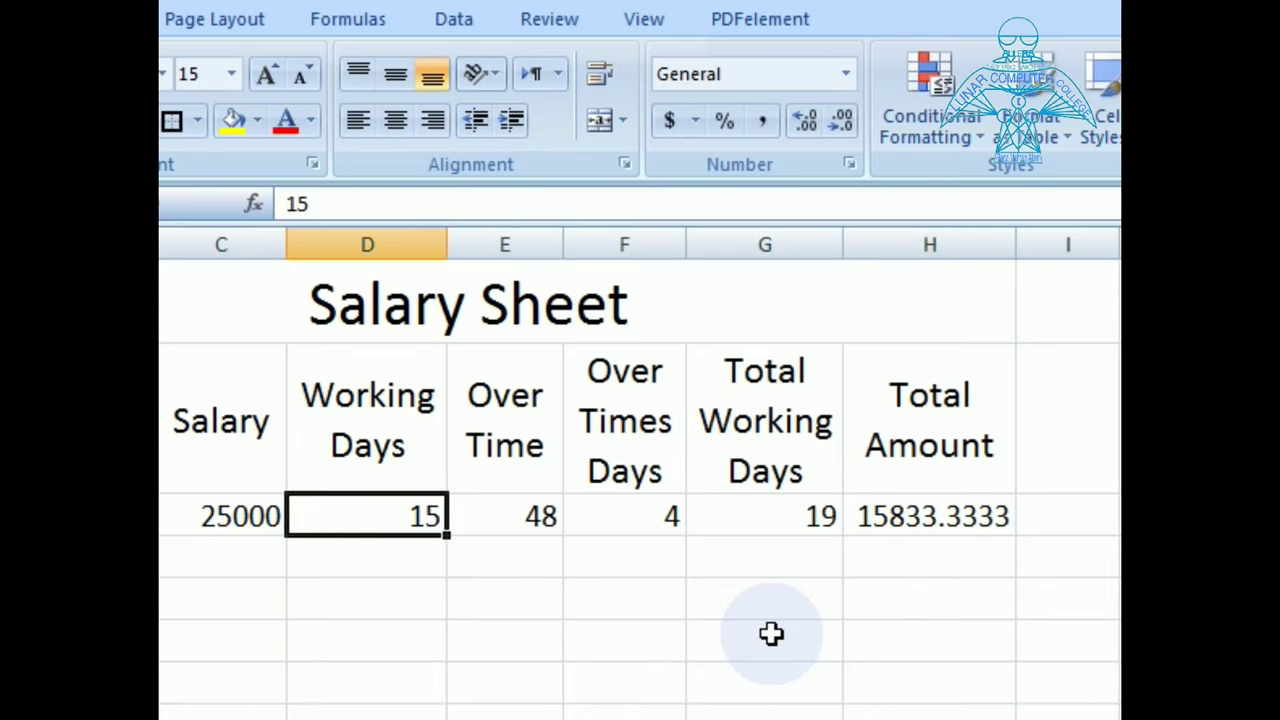
key("Right")
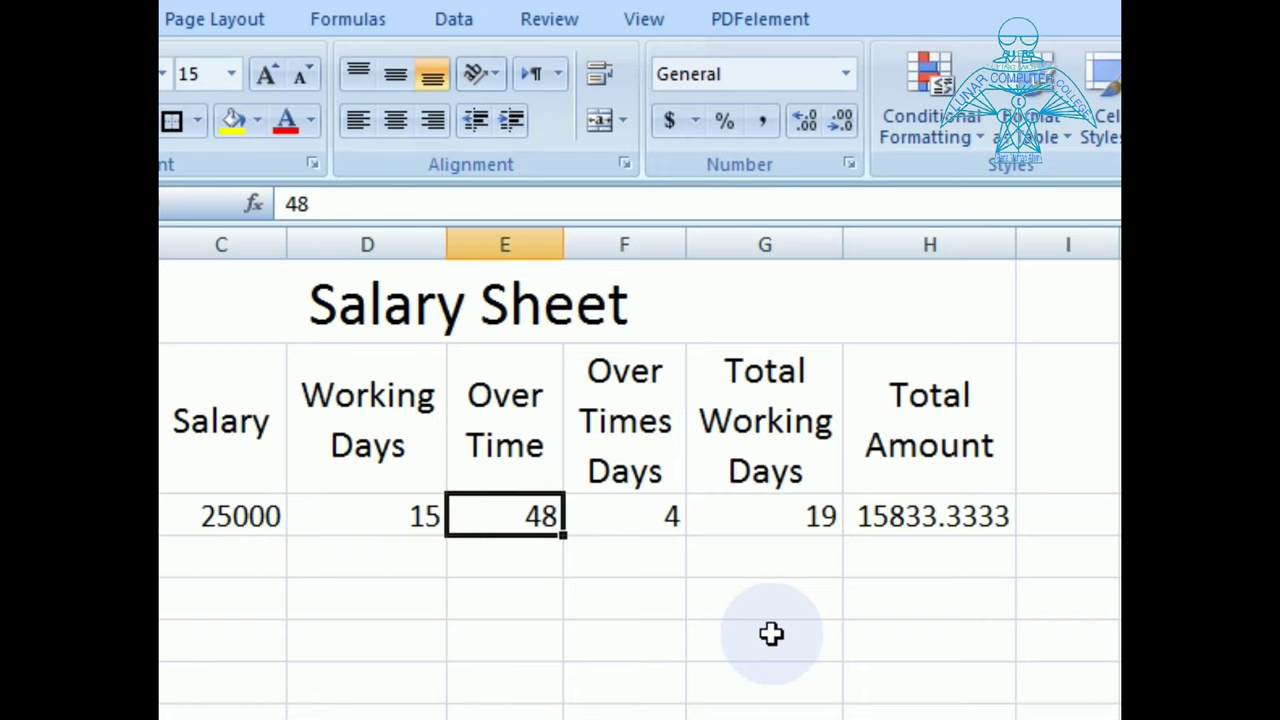
key("Right")
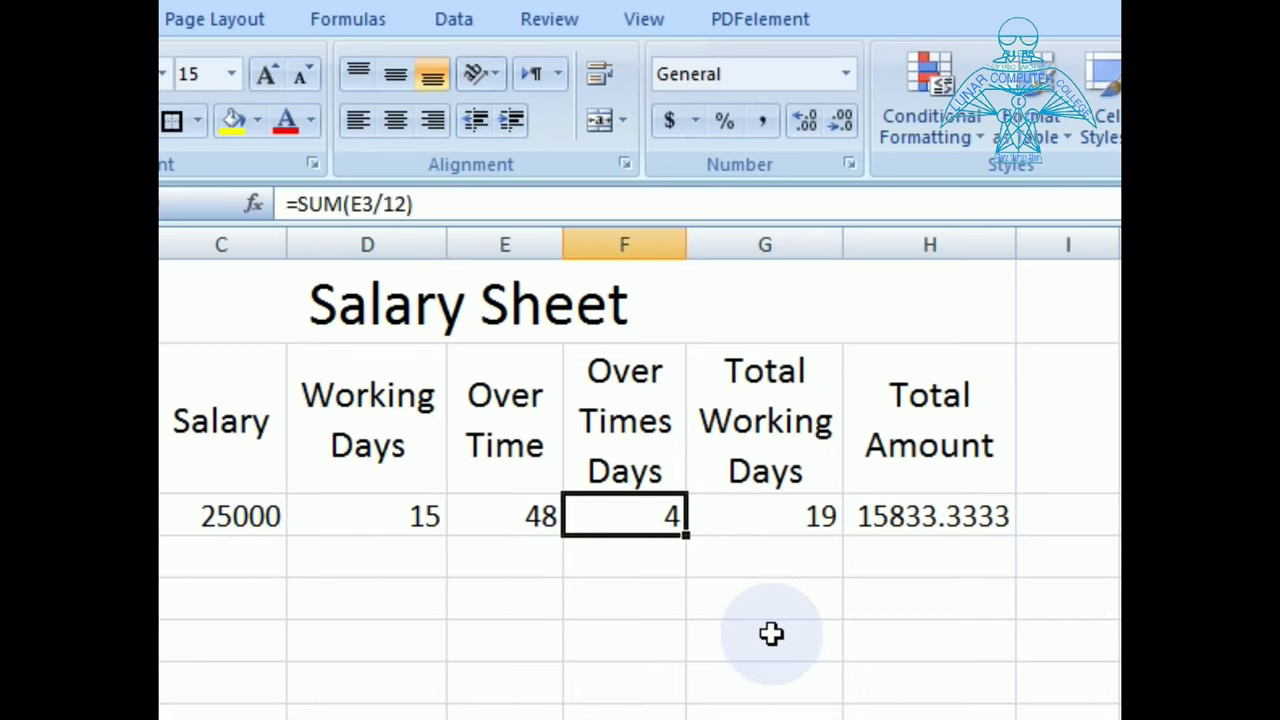
key("F2")
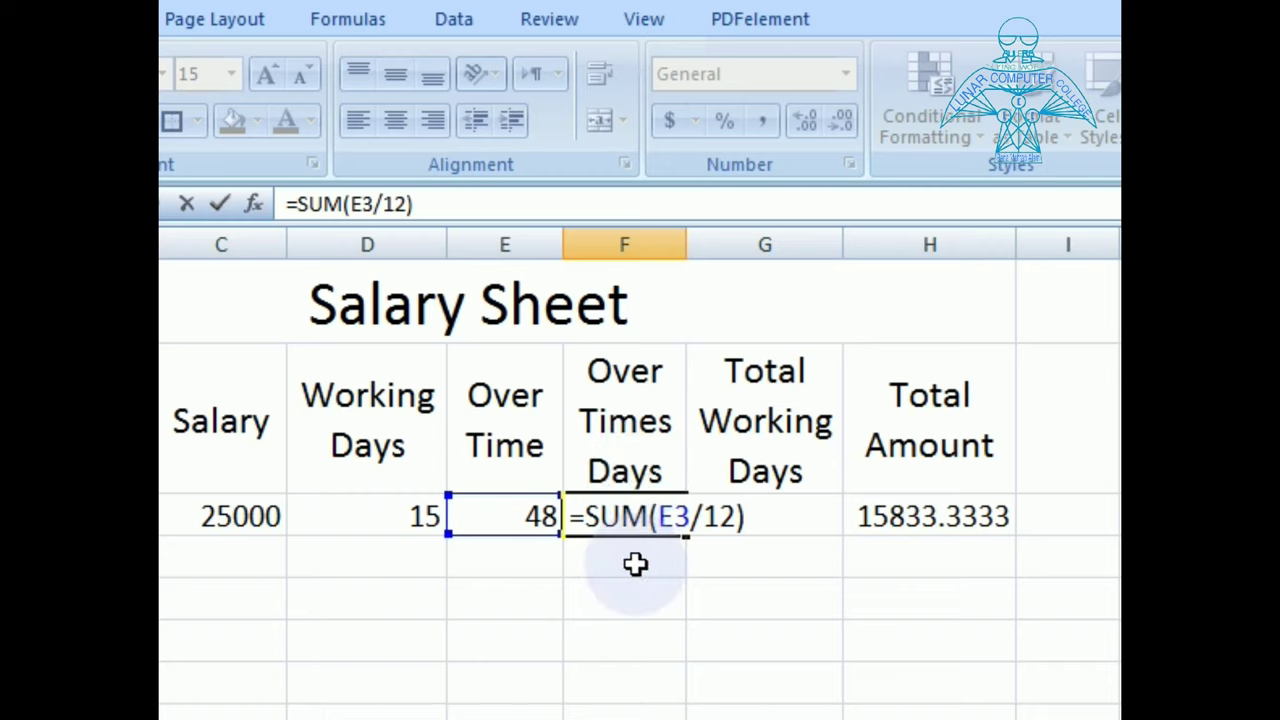
key("Return")
key("Up")
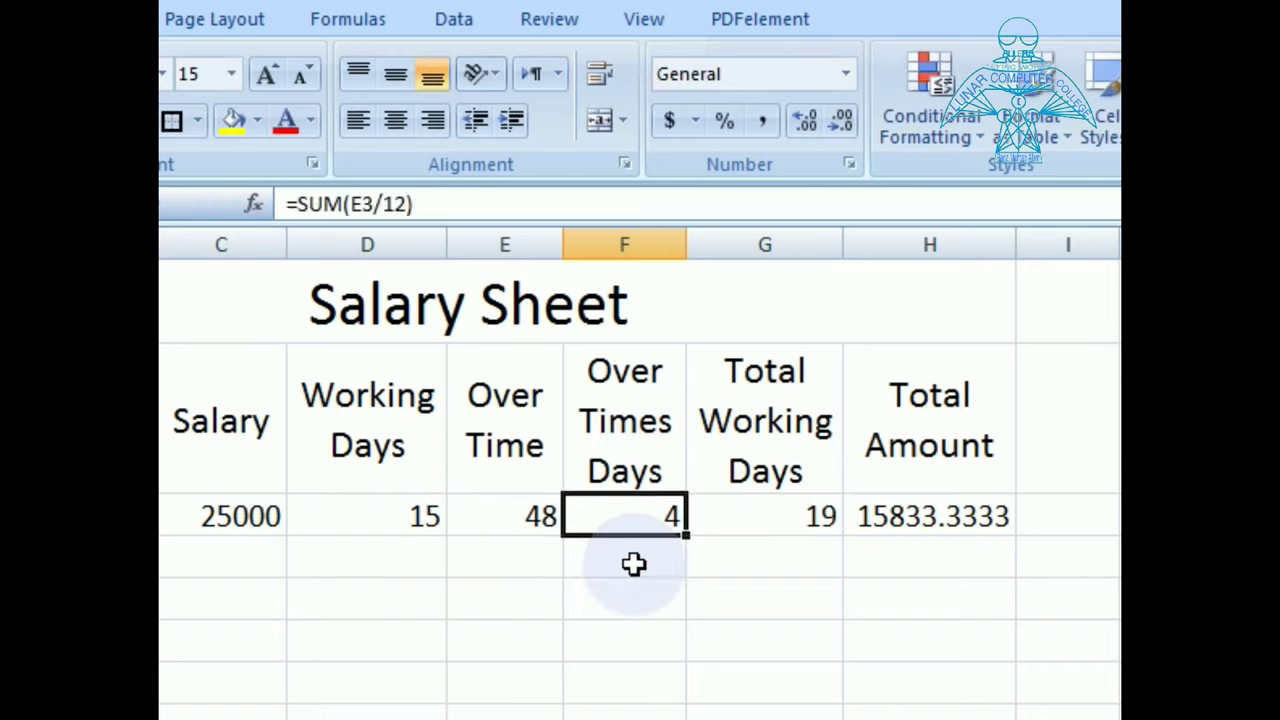
key("Right")
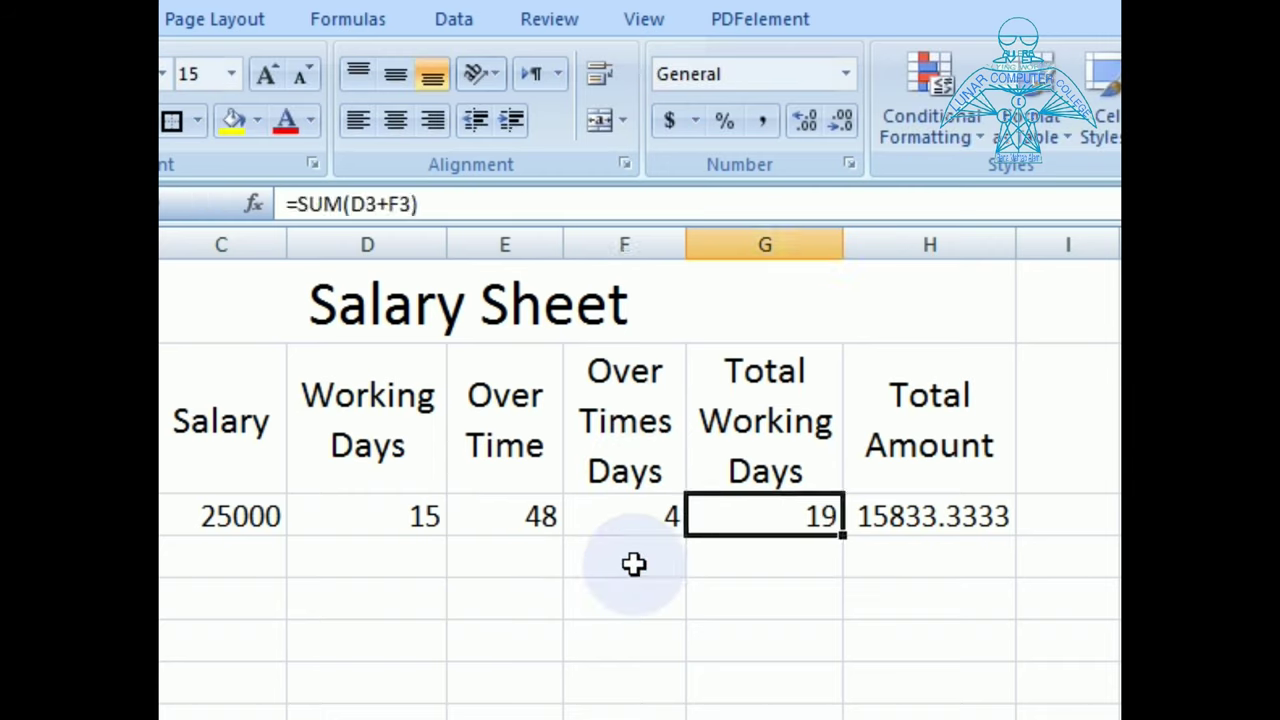
key("F2")
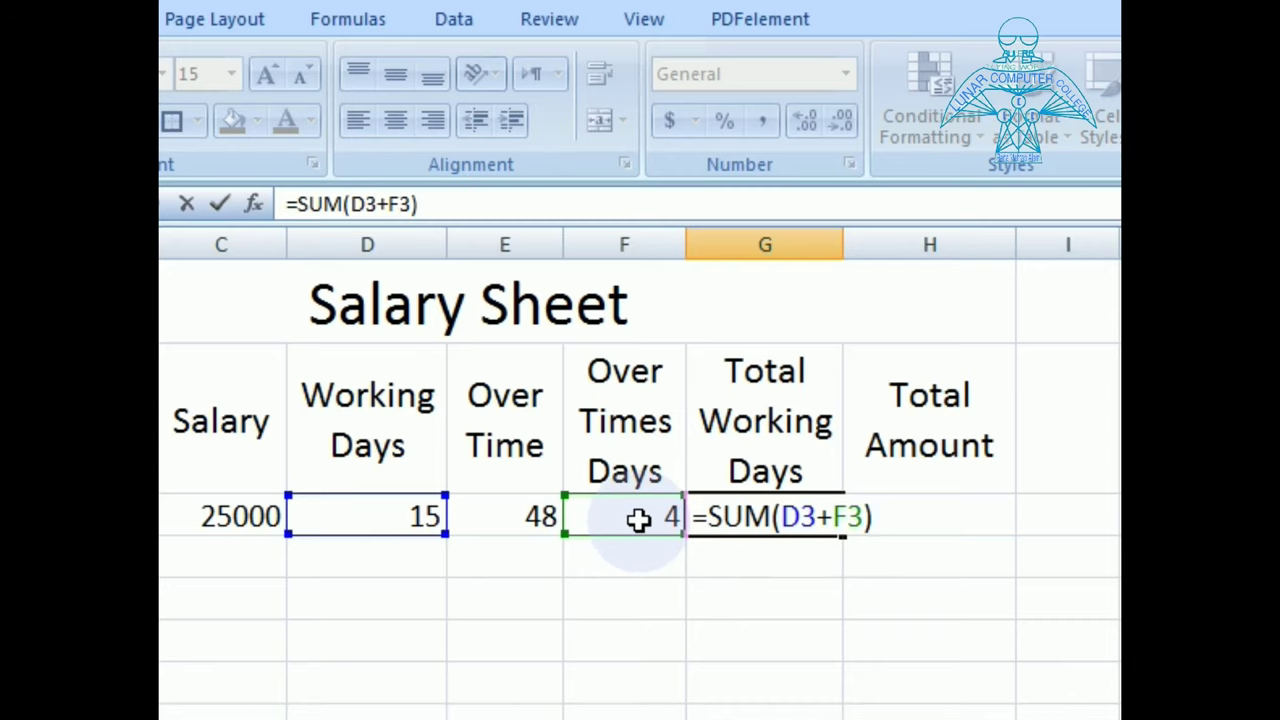
key("Return")
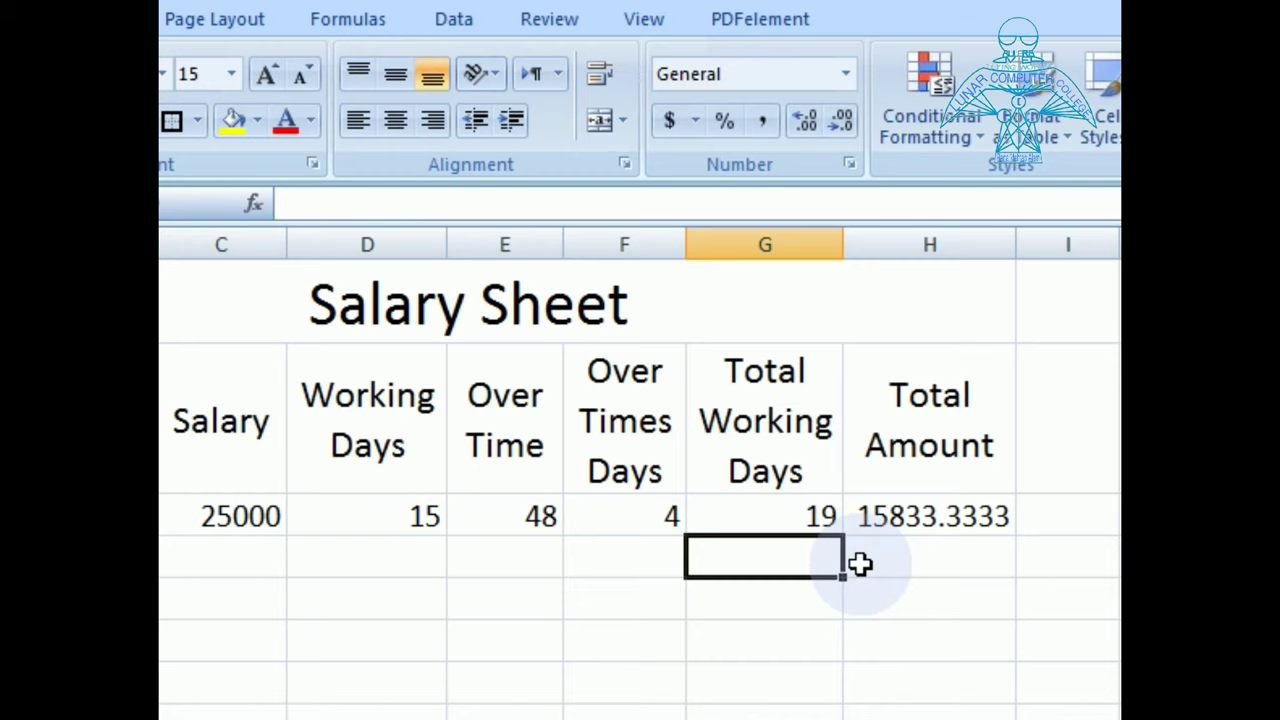
Inspect the Total Amount formula in H3 and confirm serial number 2 in A4
key("Up")
key("Right")
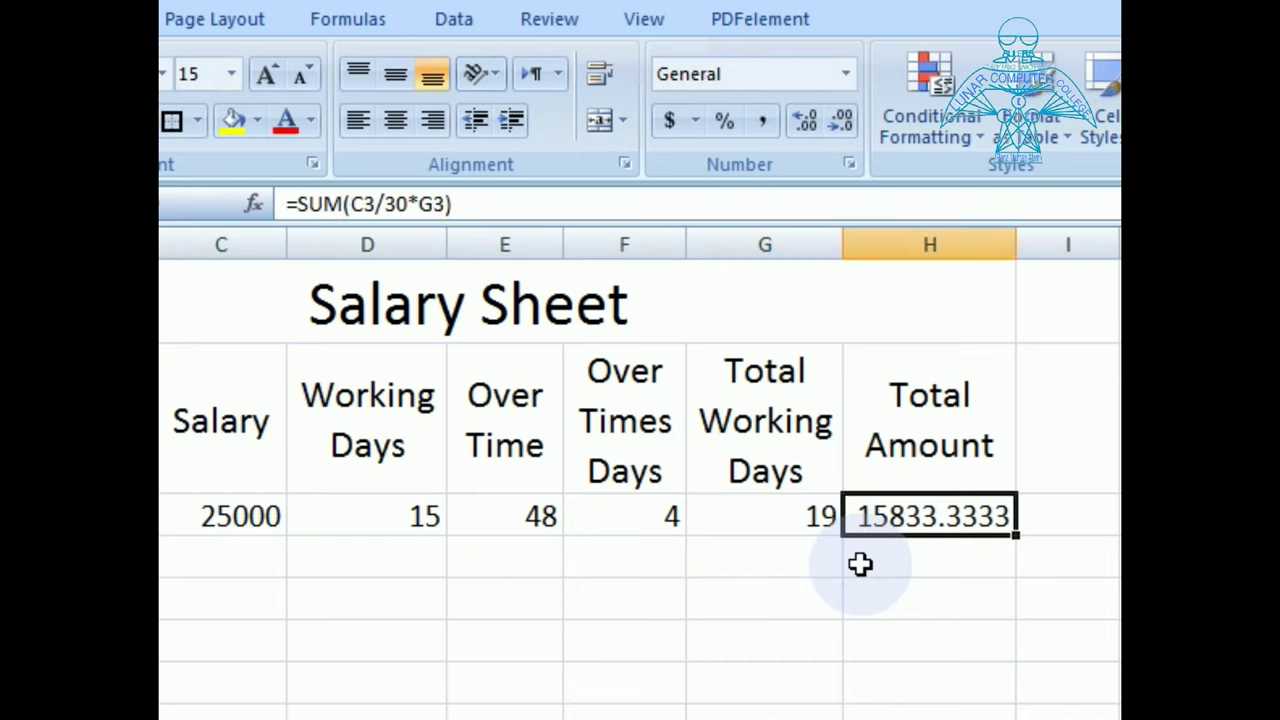
key("F2")
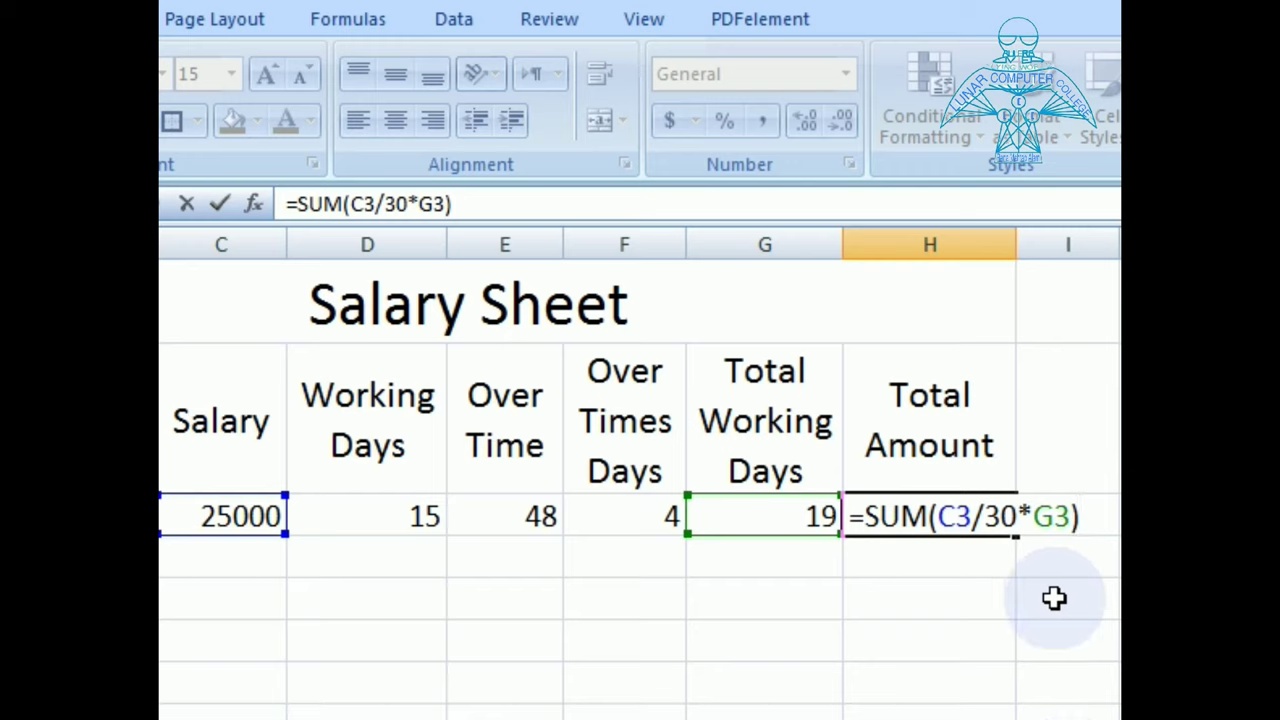
key("Return")
key("Up")
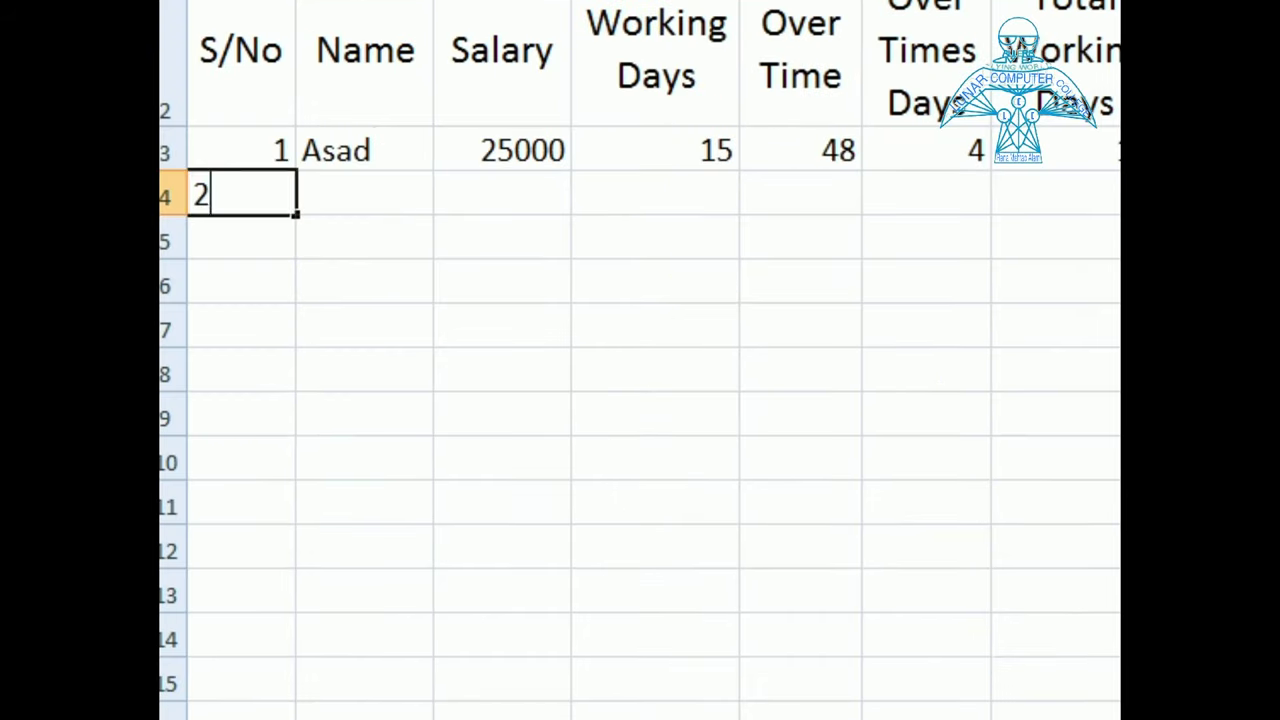
key("Return")
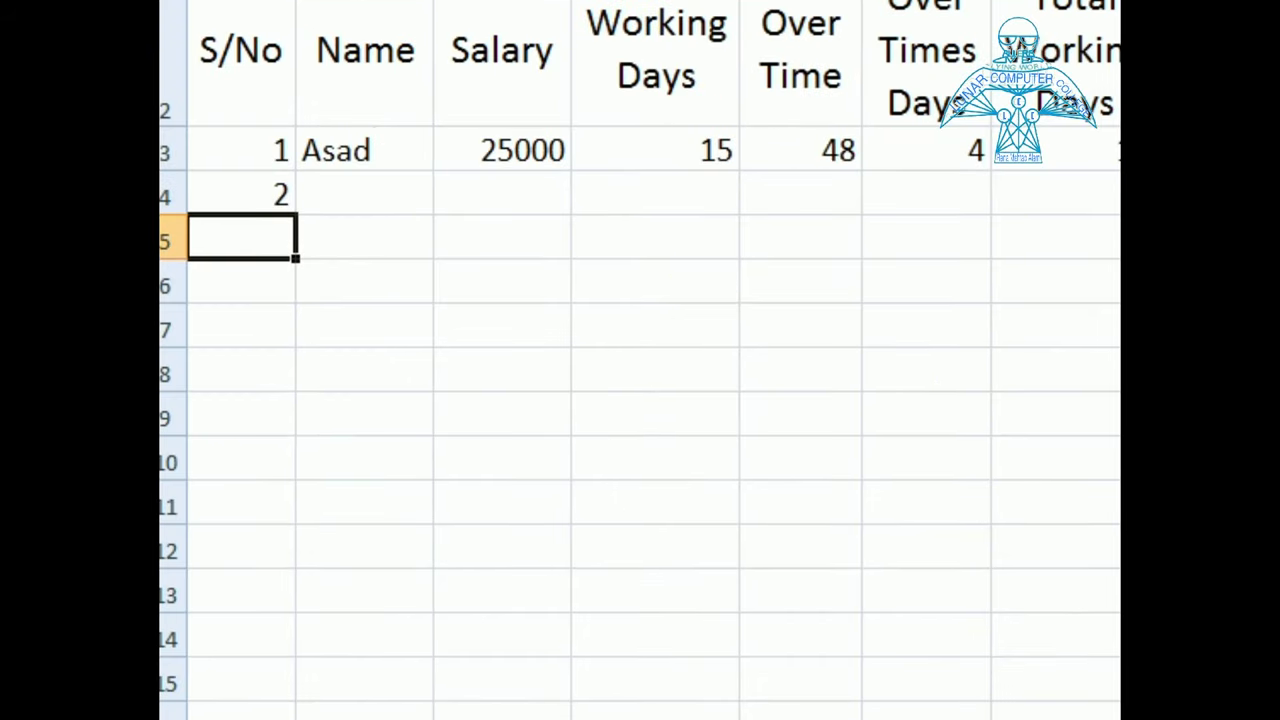
Fill serial numbers 1–8 down A3:A10 with the fill handle, deleting the extra 9 in A11
left_click(340, 191)
left_click(279, 155)
mouse_move(279, 155)
left_mouse_down()
mouse_move(284, 618)
mouse_move(288, 511)
left_mouse_up()
left_click(240, 510)
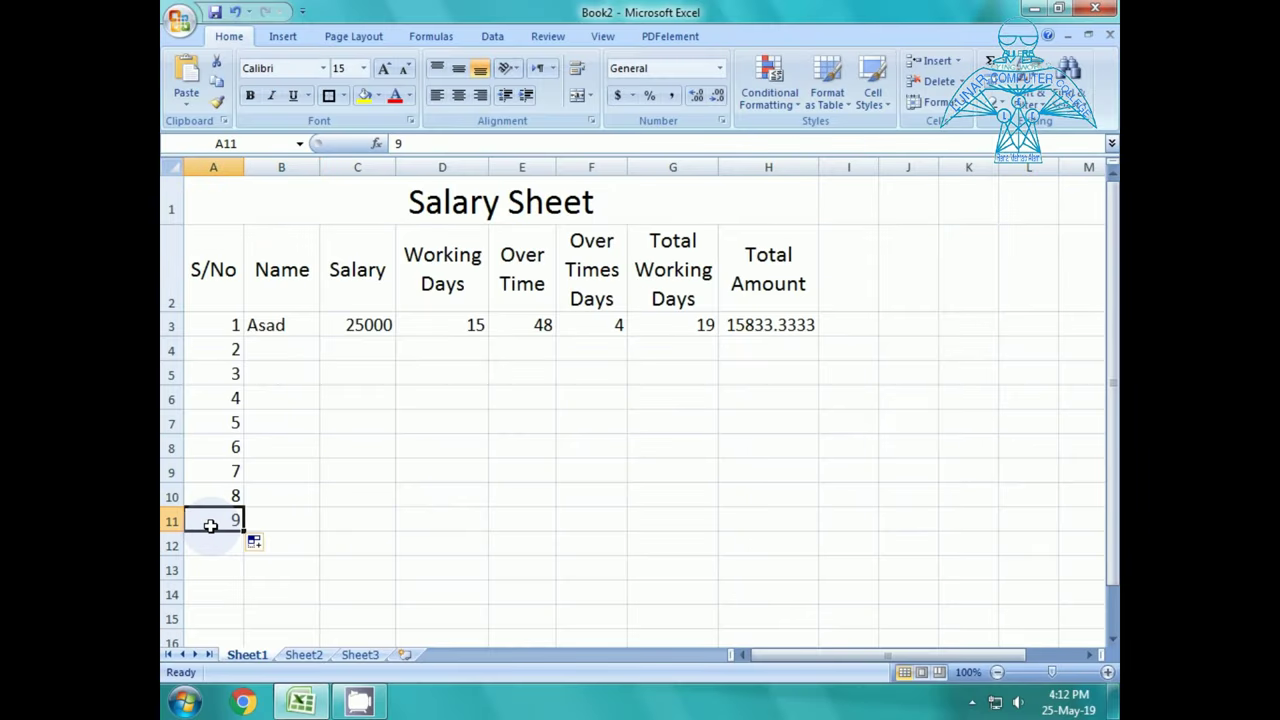
key("Delete")
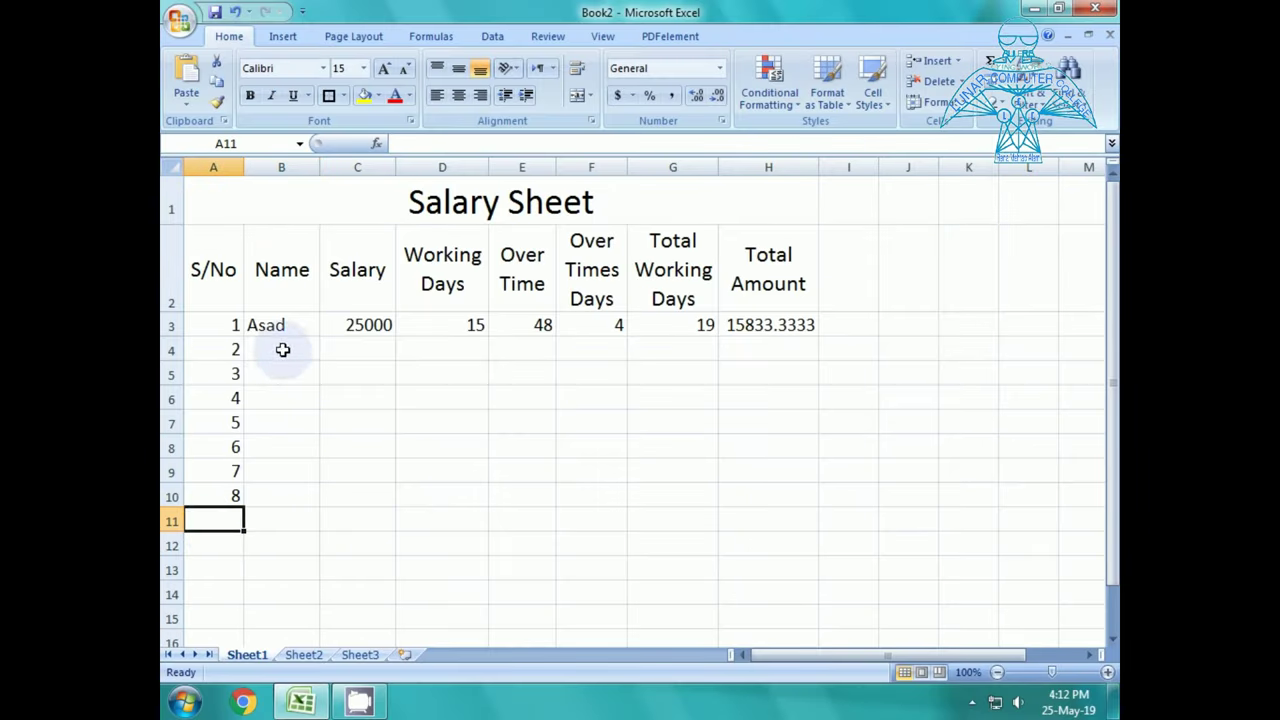
Enter the names of employees 2 to 4 in B4 through B6
left_click(280, 347)
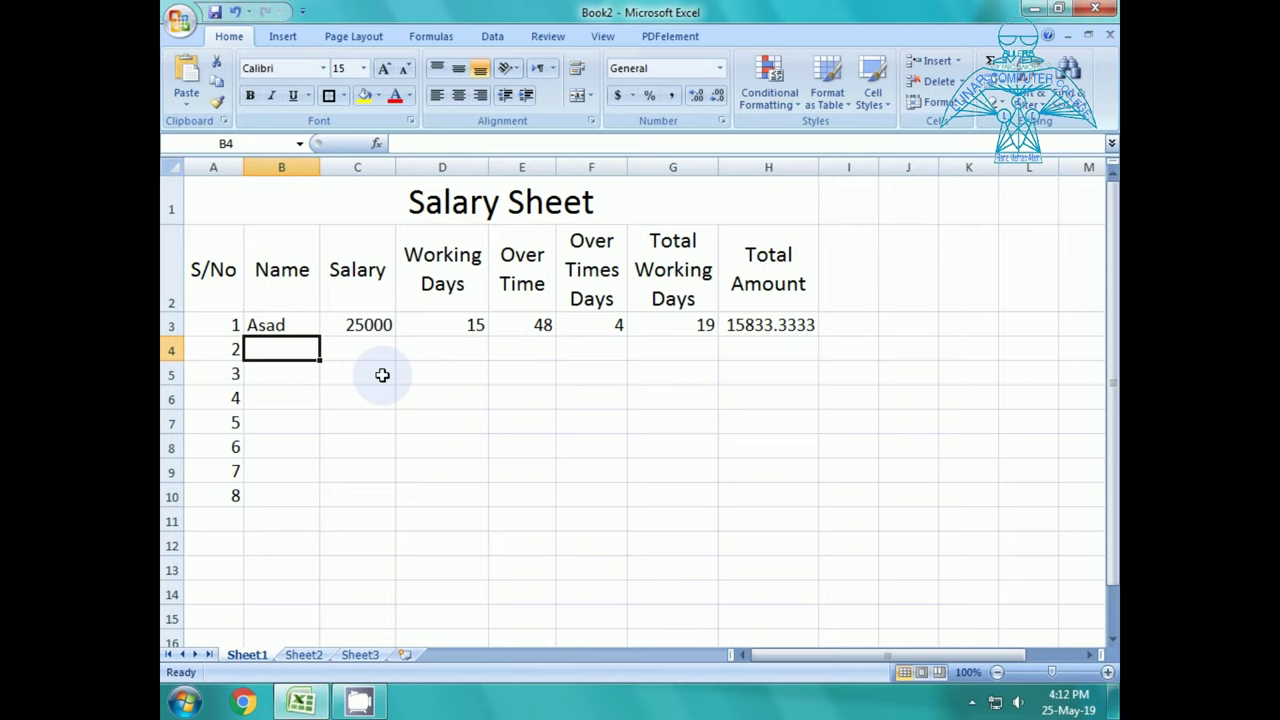
type("Kamal")
key("Return")
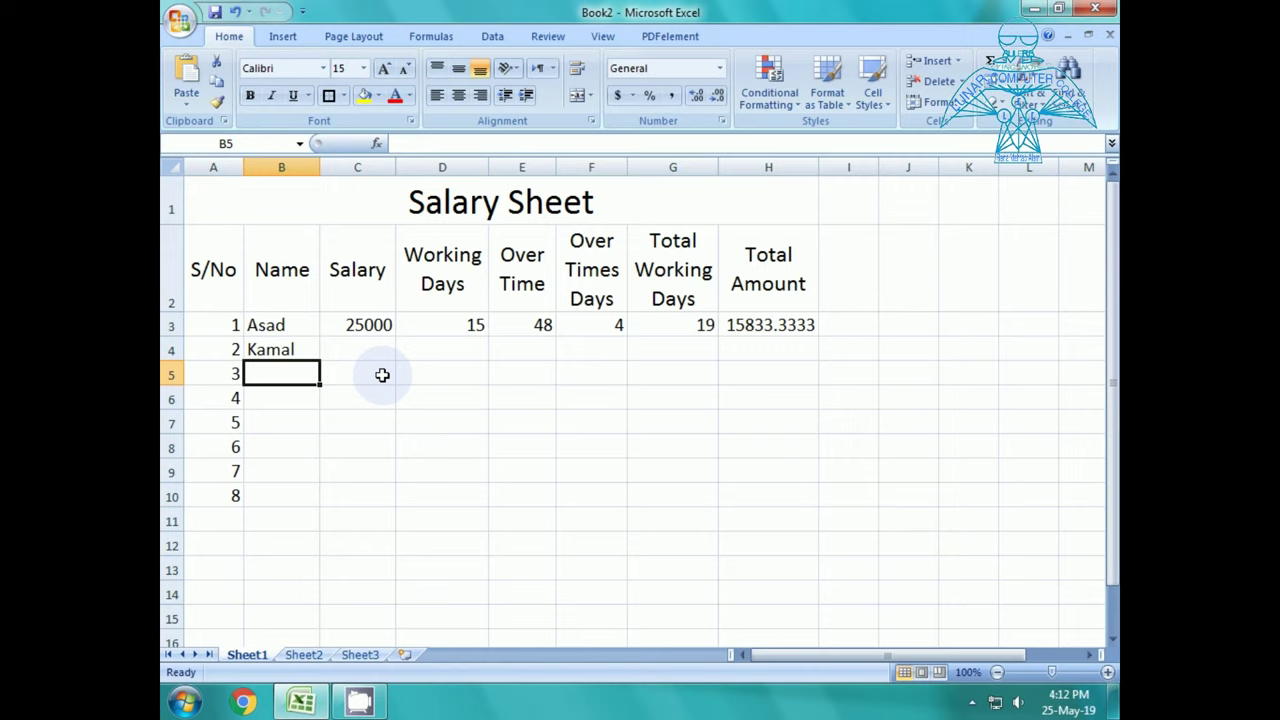
type("Ja")
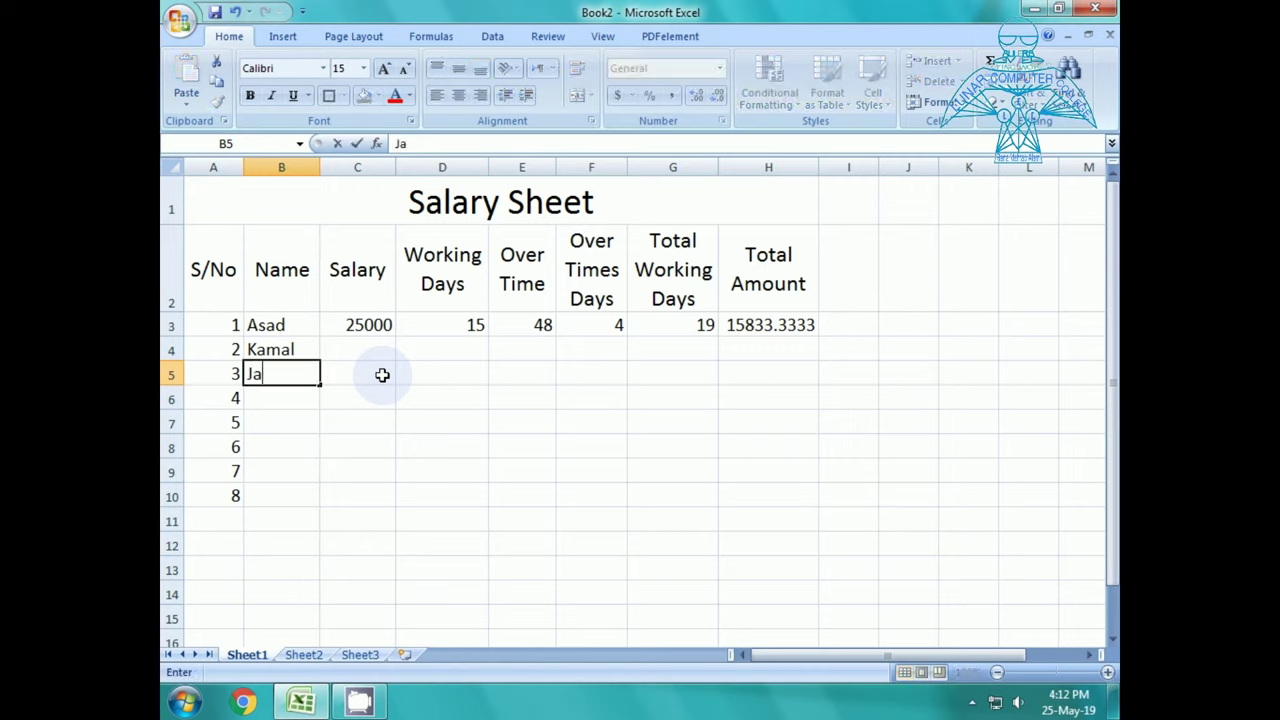
type("mal")
left_click(382, 375)
key("Left")
key("Down")
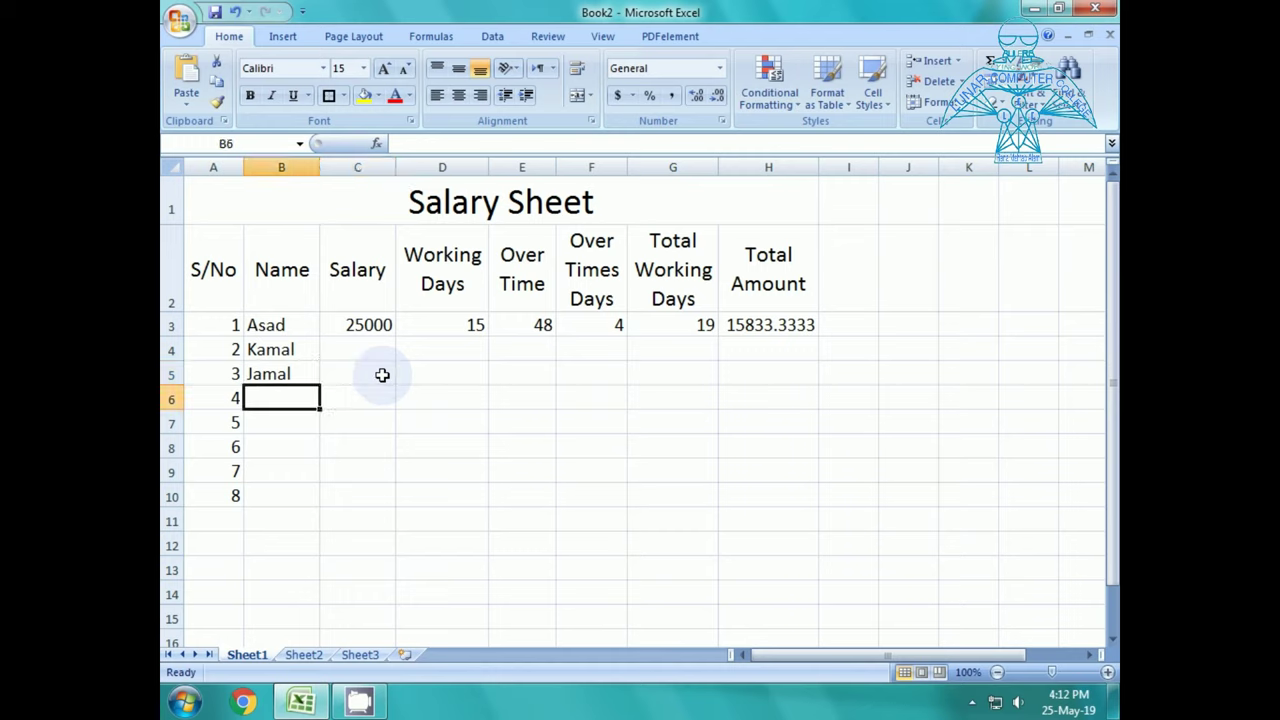
type("Usman")
key("Return")
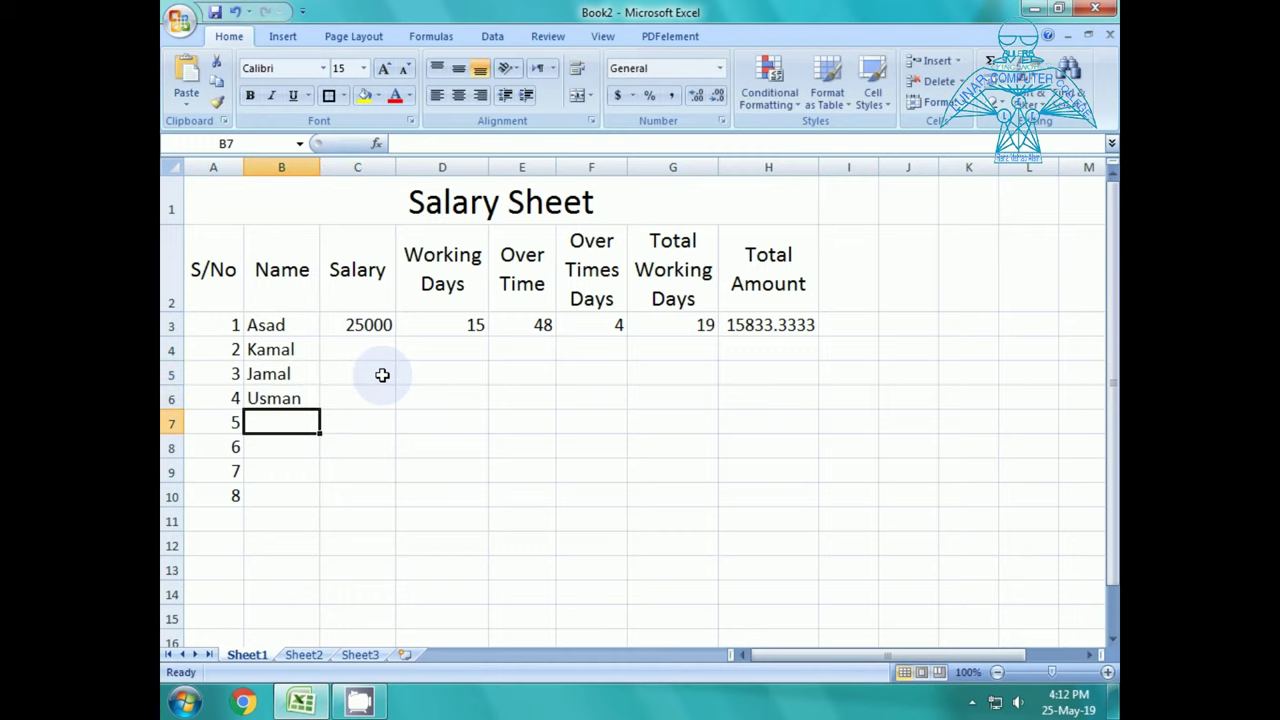
Enter the remaining four employee names in B7 through B10
type("Tahir")
key("Return")
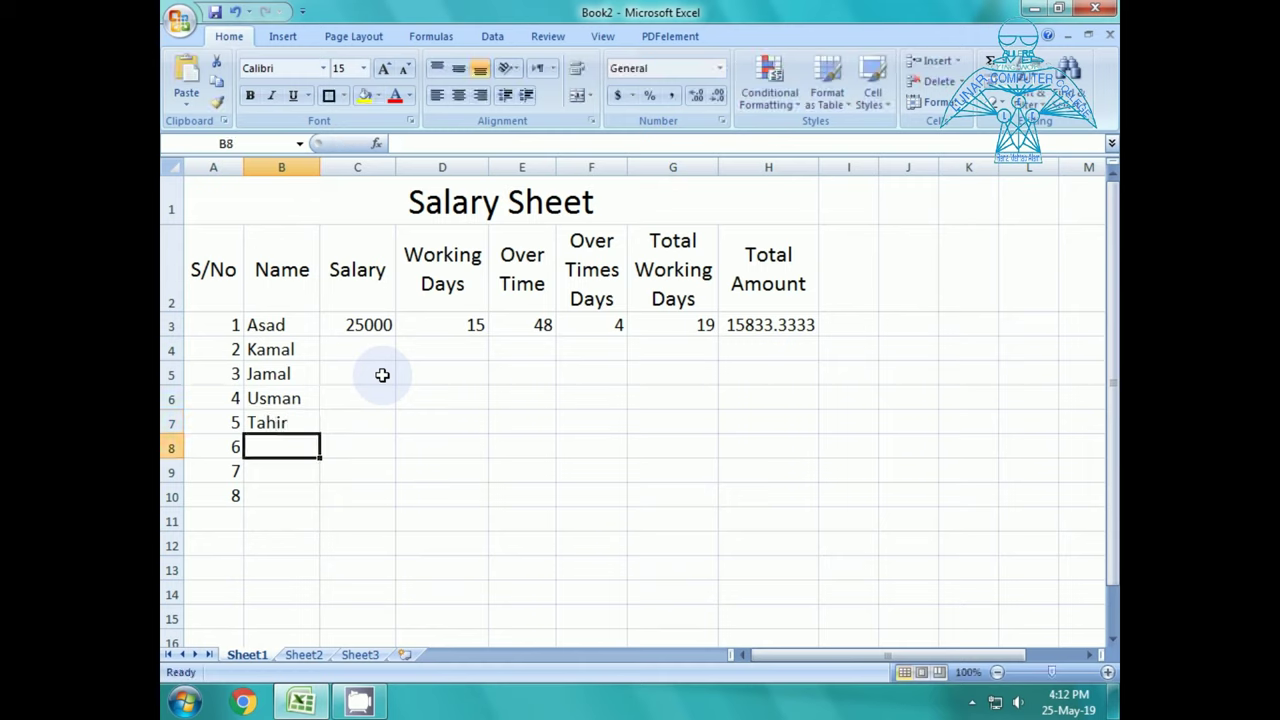
type("Jav")
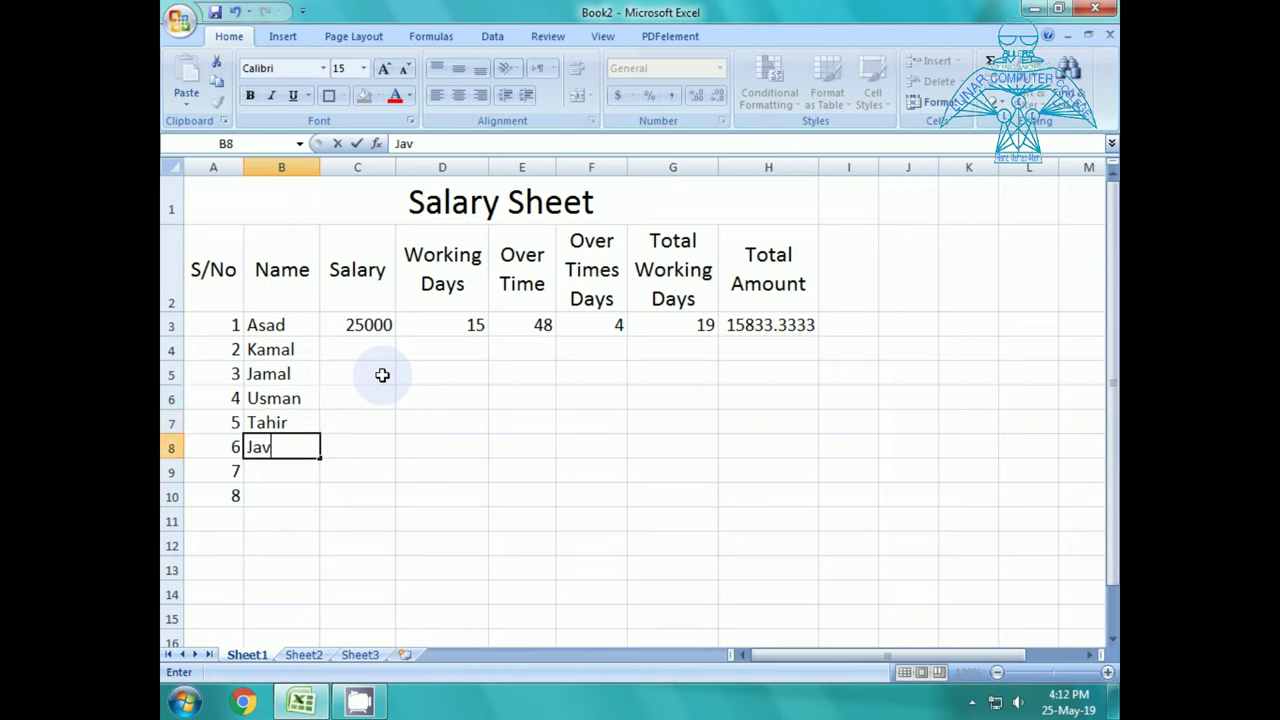
type("iad")
key("Return")
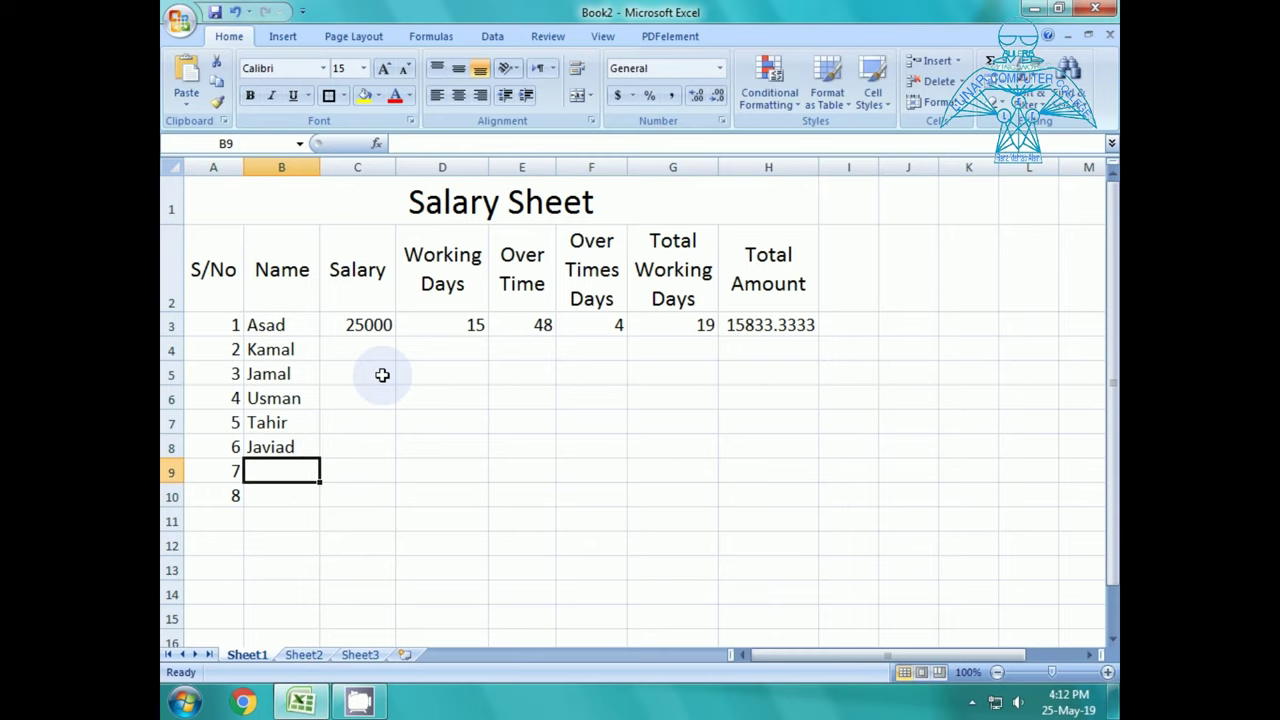
type("Liaq")
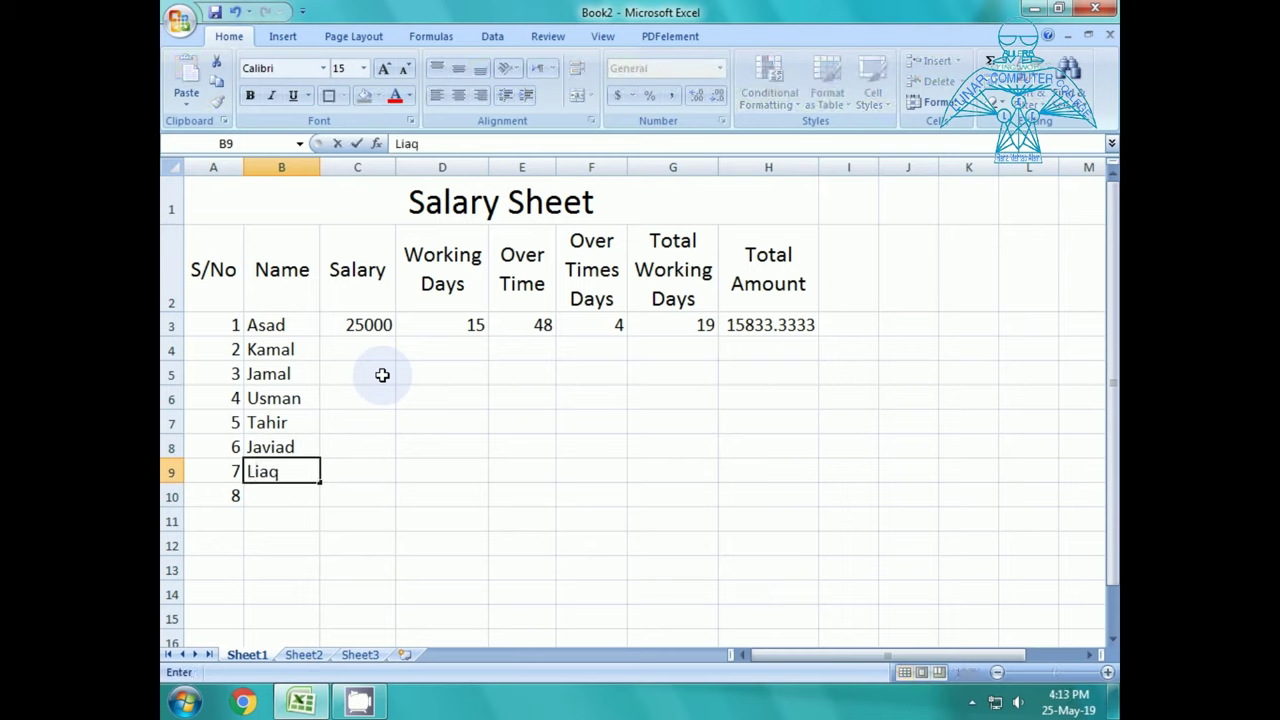
type("uat")
key("Return")
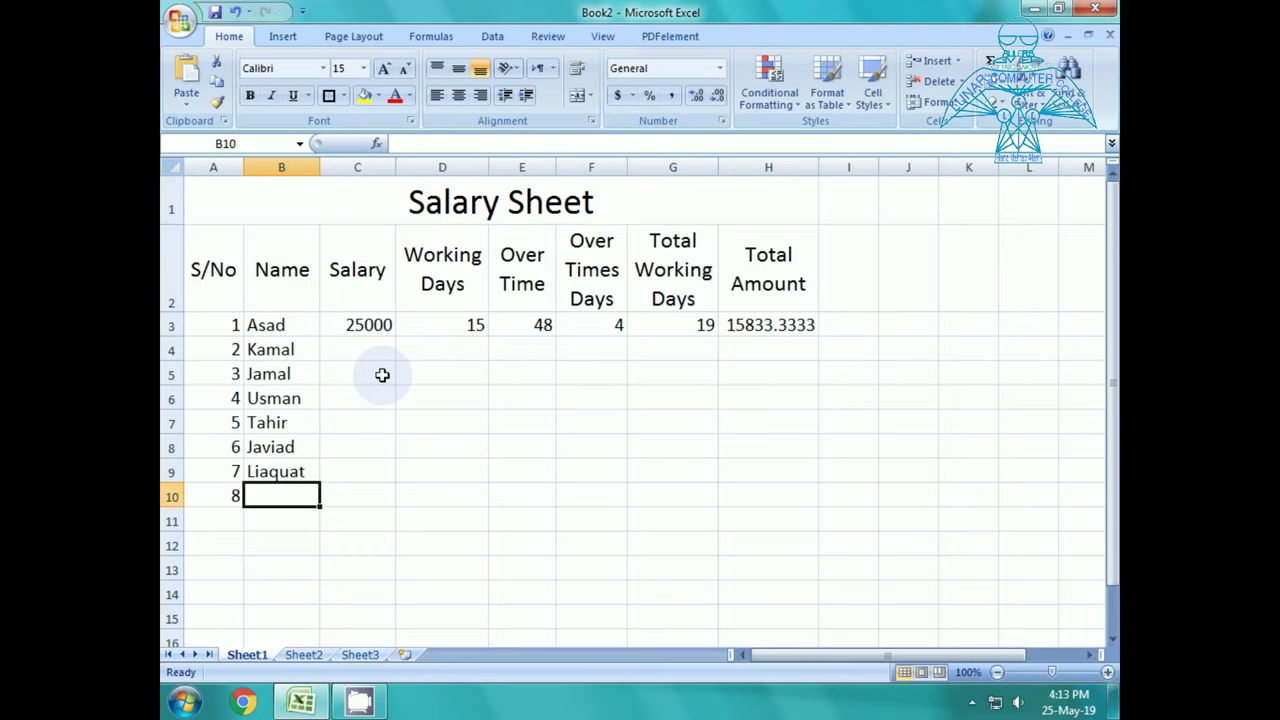
type("Faooq")
key("Tab")
Enter salaries 50000, 45000 and 15000 in C4 through C6
mouse_move(225, 328)
left_mouse_down()
mouse_move(270, 495)
mouse_move(790, 517)
left_mouse_up()
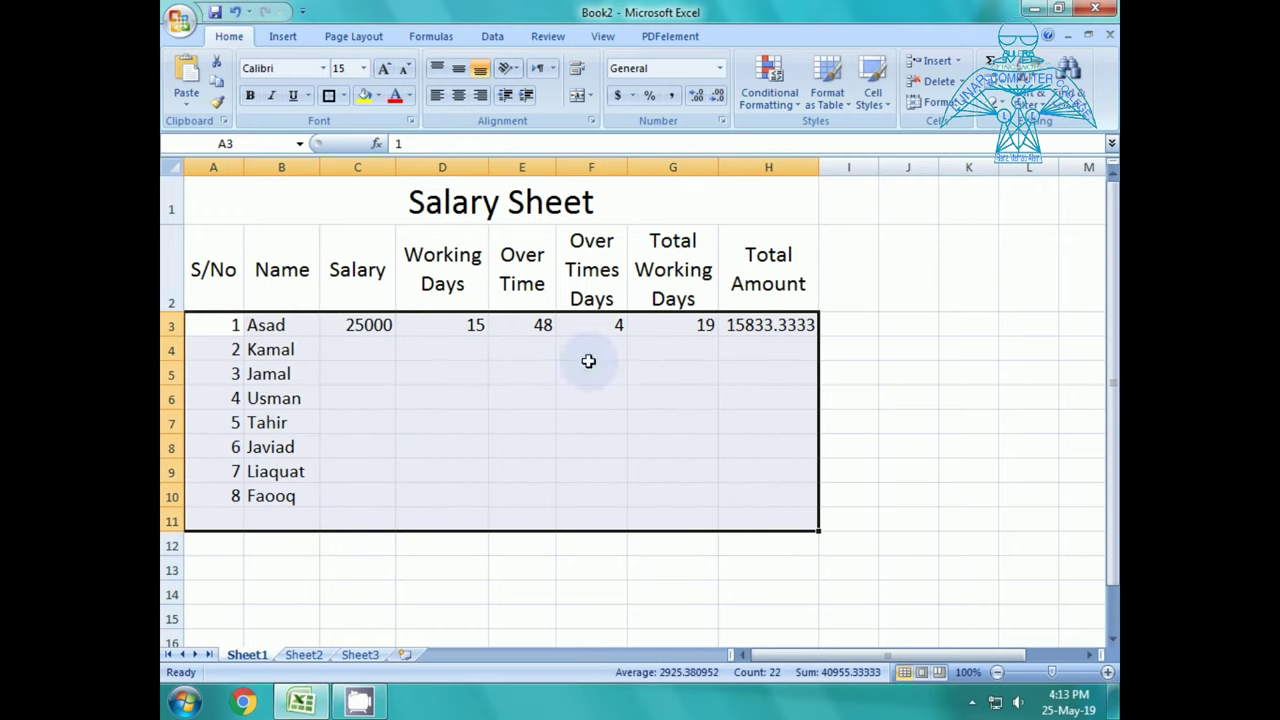
left_click(363, 420)
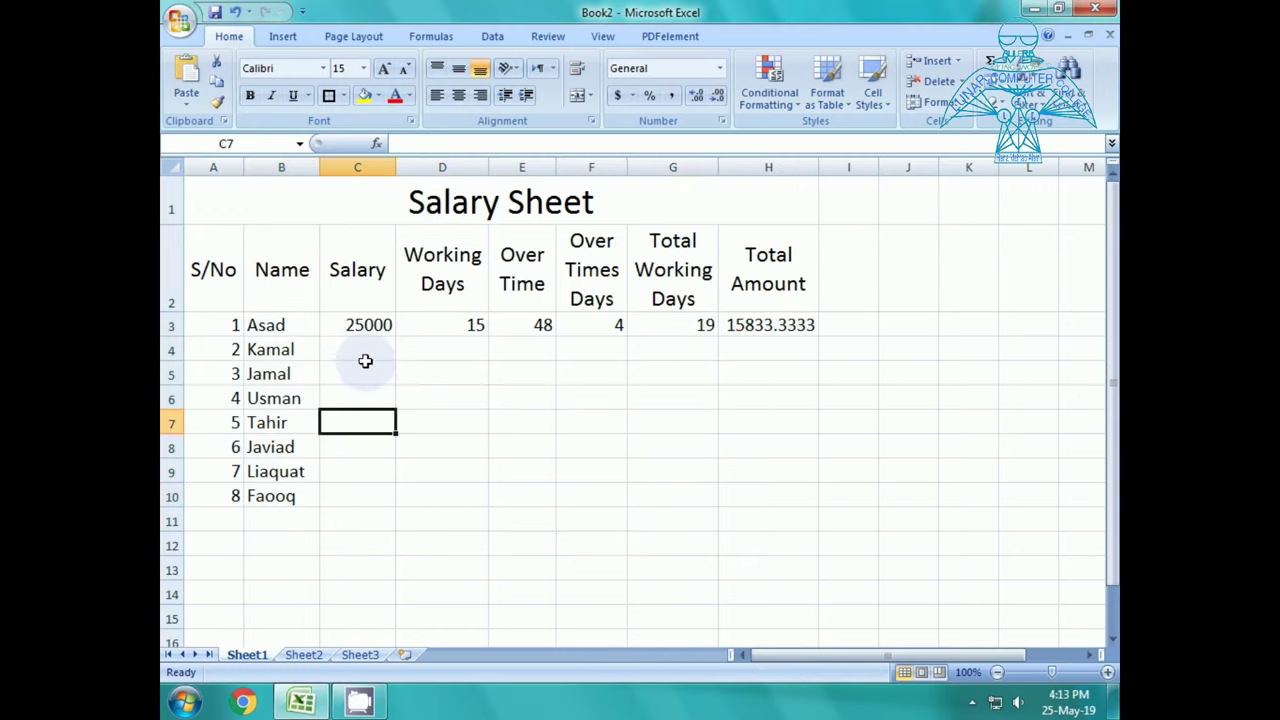
left_click(360, 352)
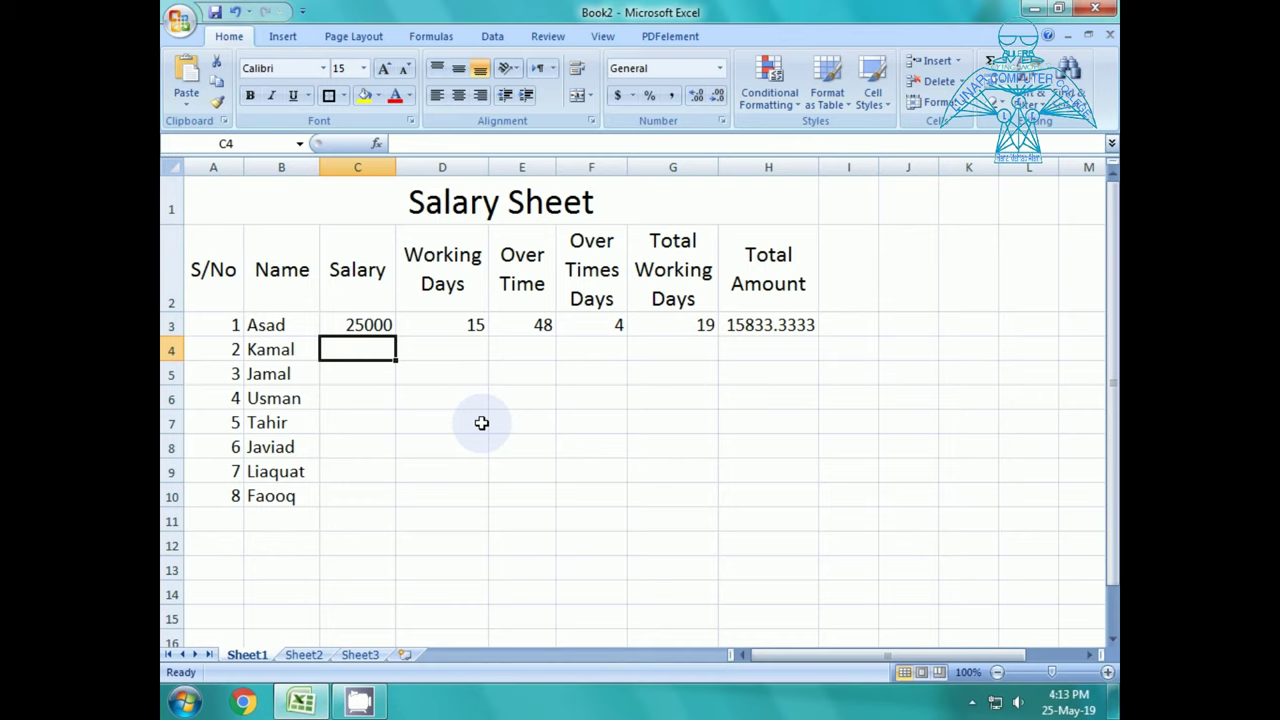
type("5000")
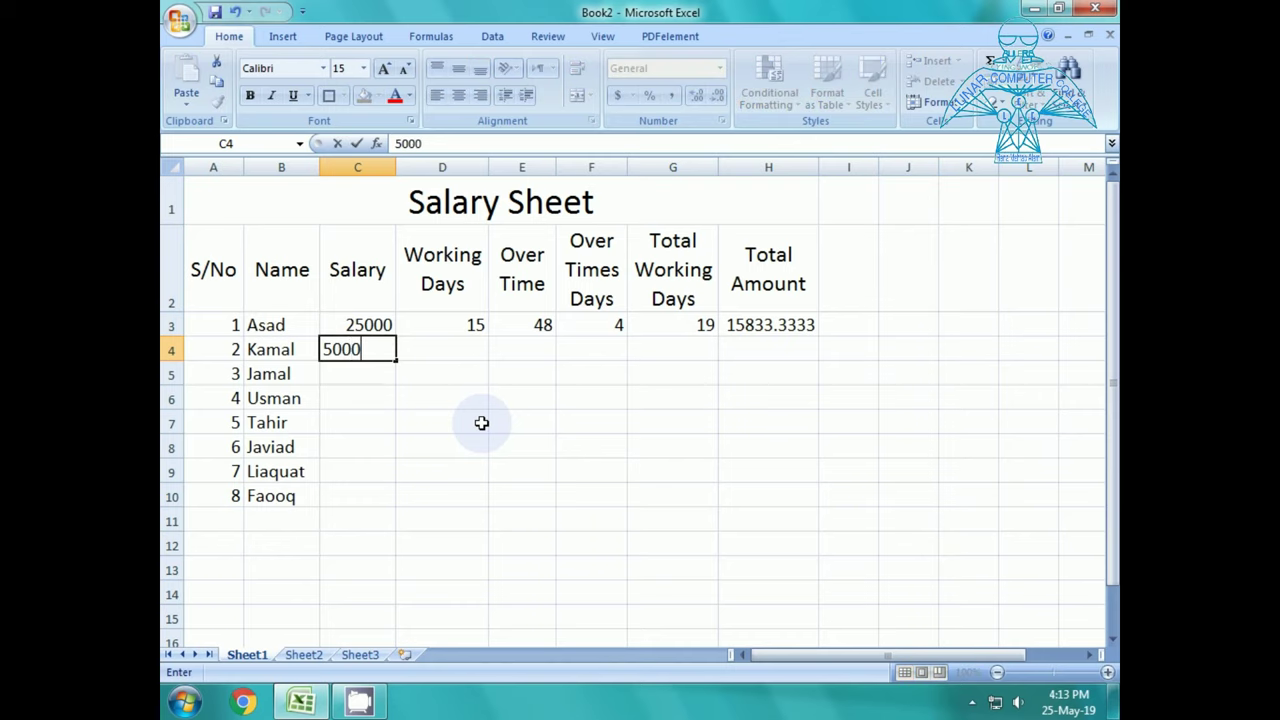
type("0")
key("Return")
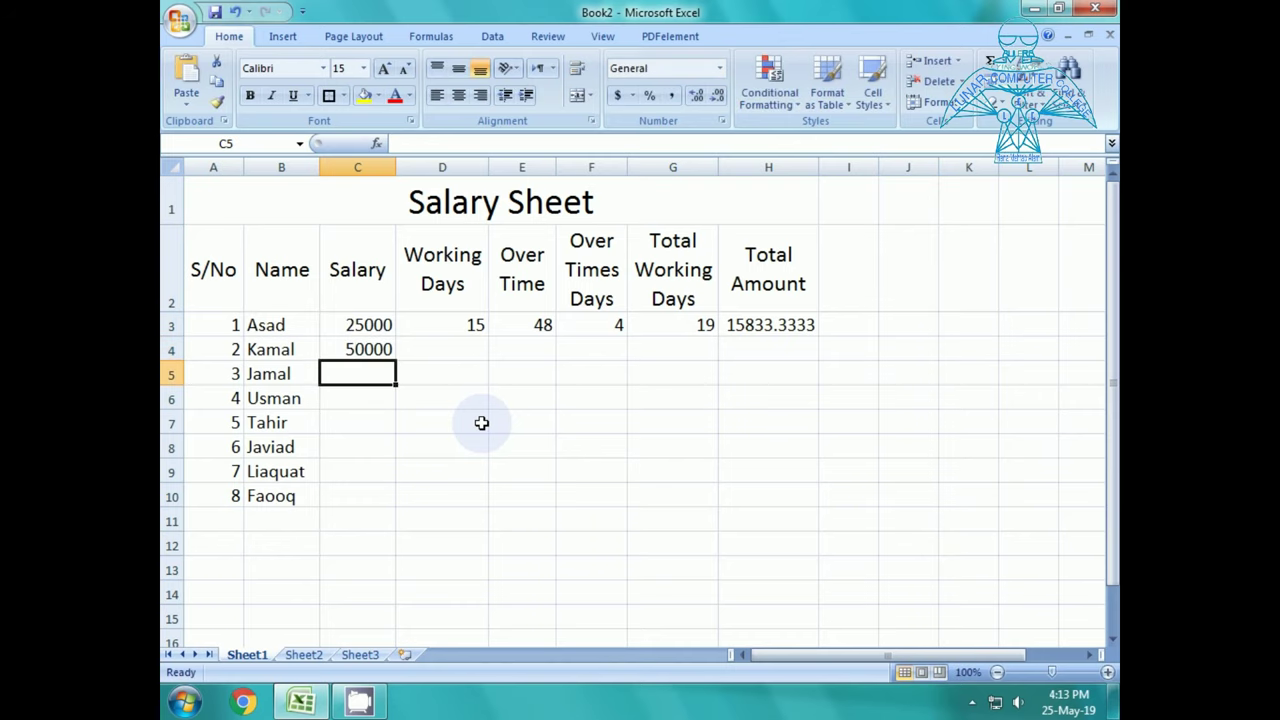
type("45000")
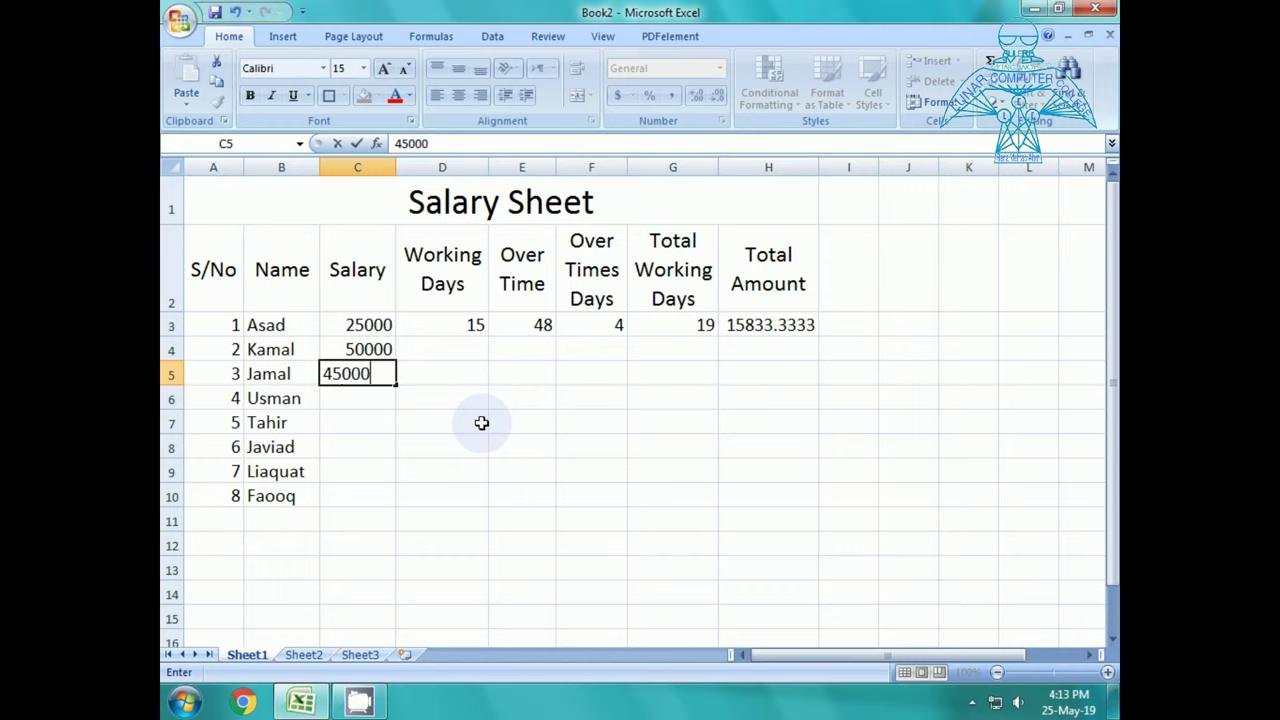
key("Return")
type("15000")
key("Return")
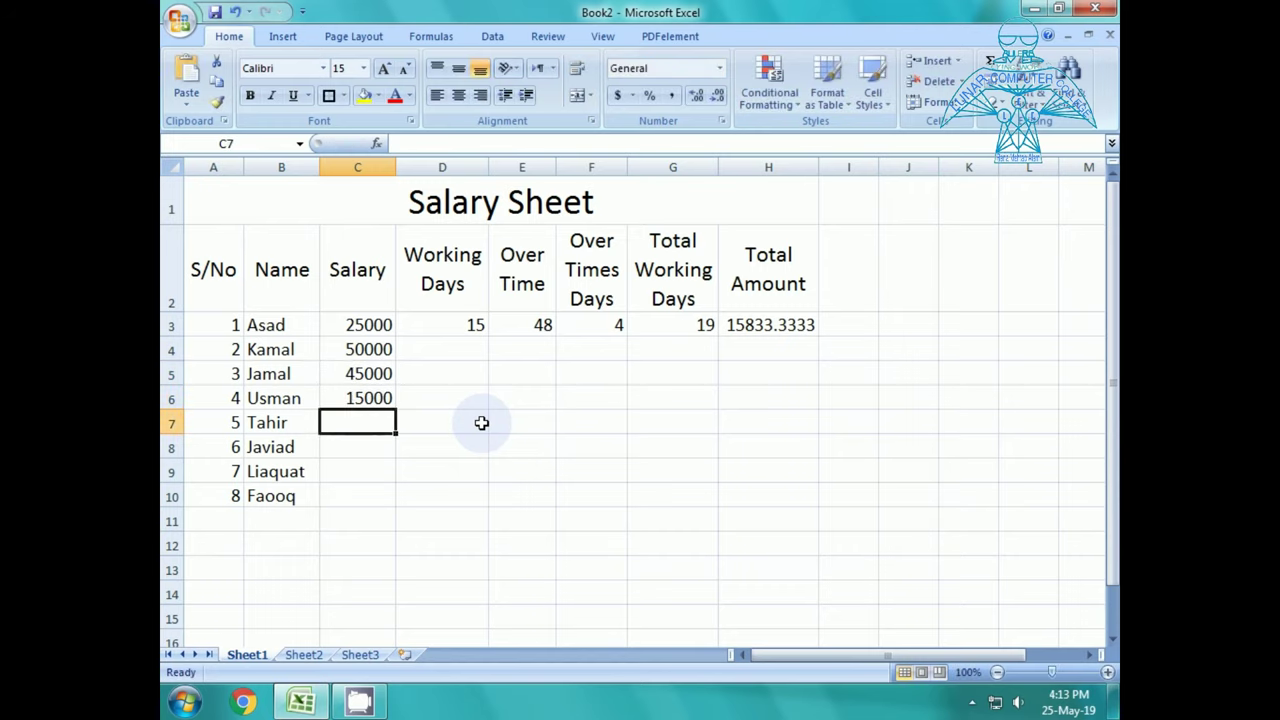
Enter salaries 12000, 60000, 70000 and 80000 in C7 through C10
type("12000")
key("Return")
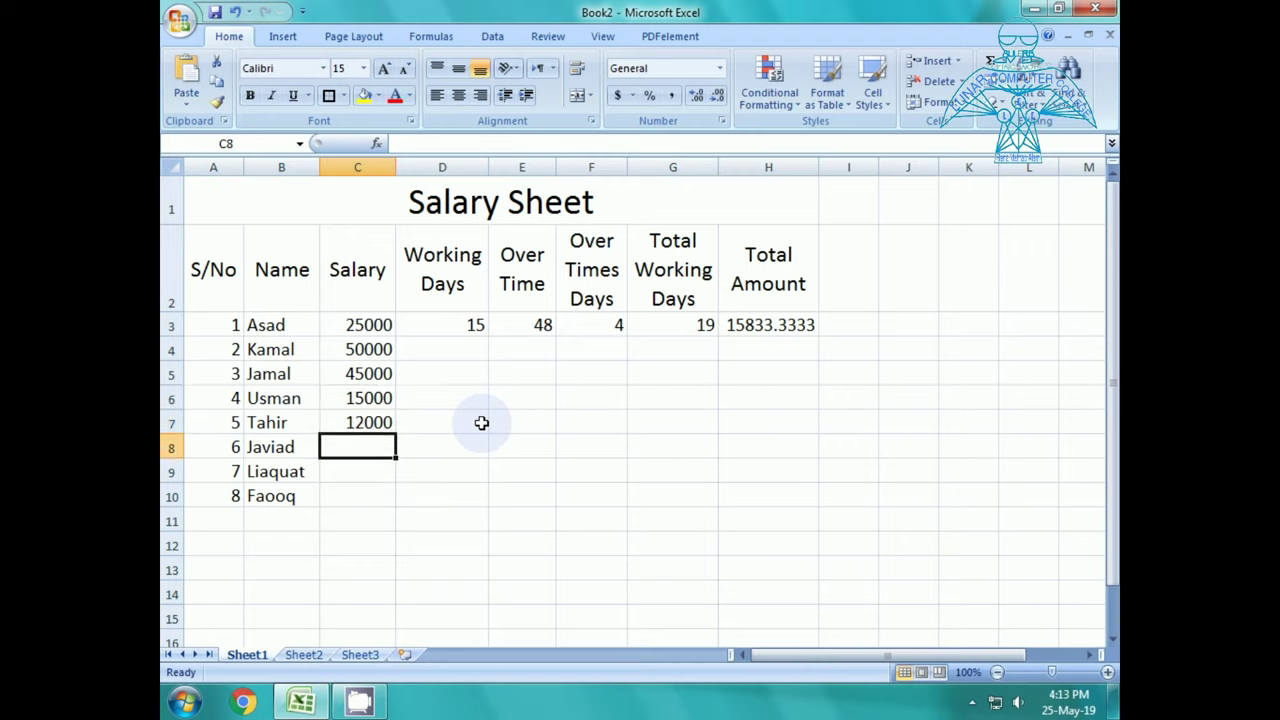
type("60000")
key("Return")
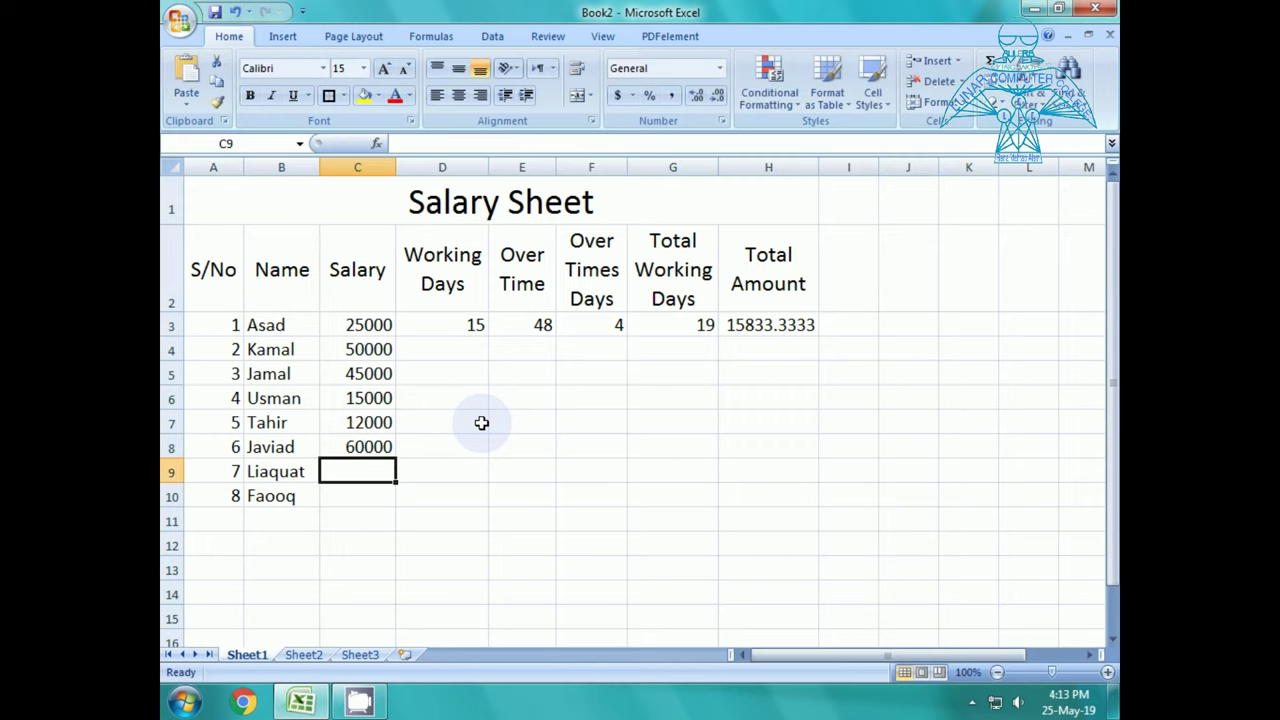
type("70000")
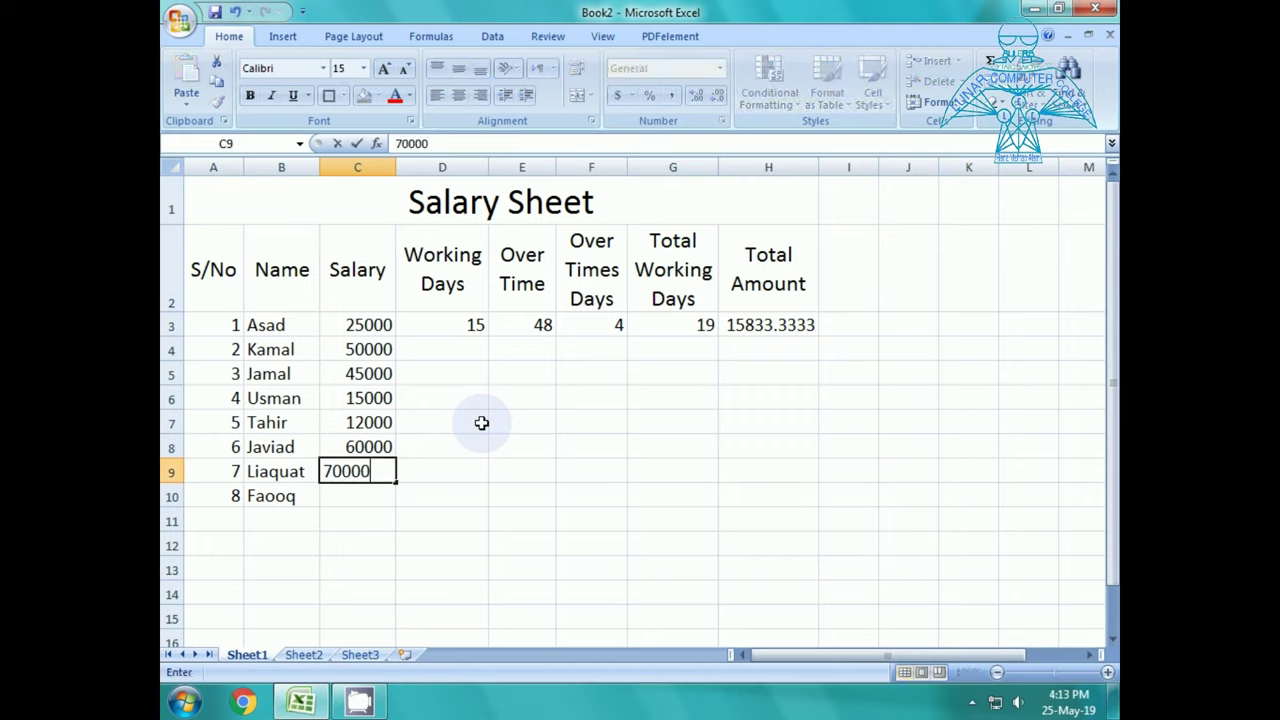
key("Return")
type("80000")
key("Return")
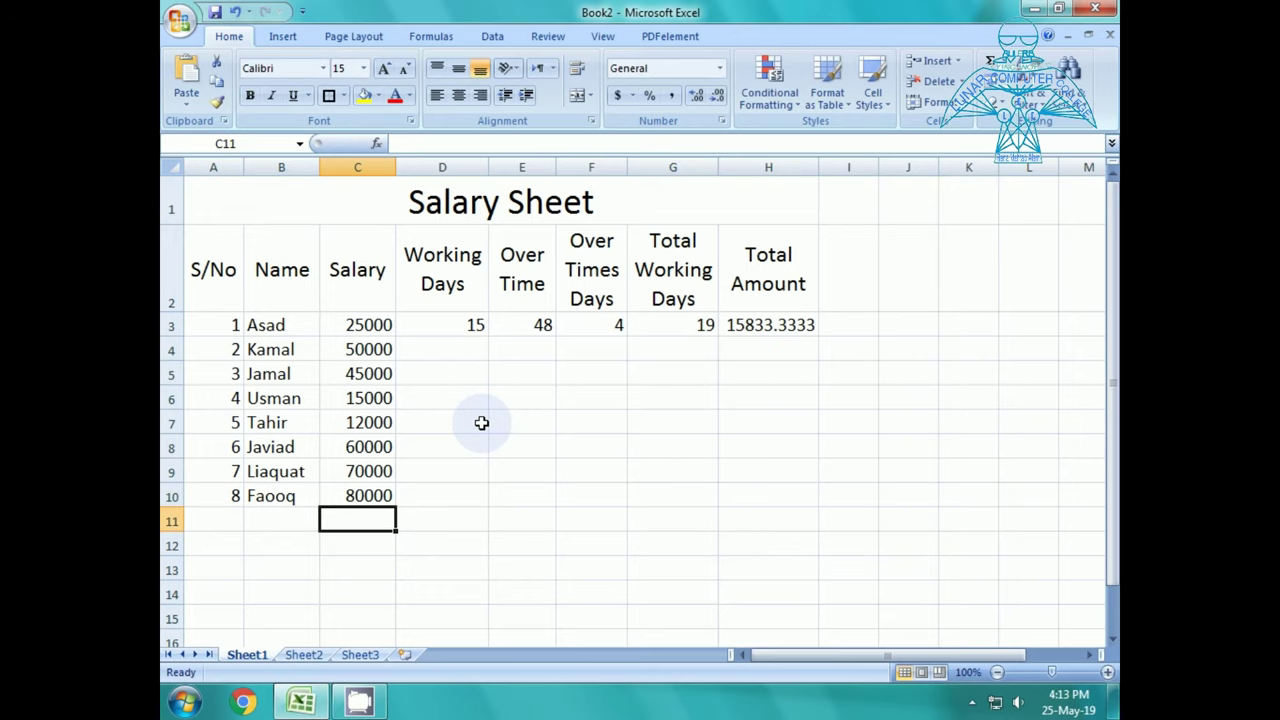
key("Up")
key("Up")
key("Up")
key("Up")
key("Up")
key("Up")
key("Up")
key("Up")
key("Right")
key("Down")
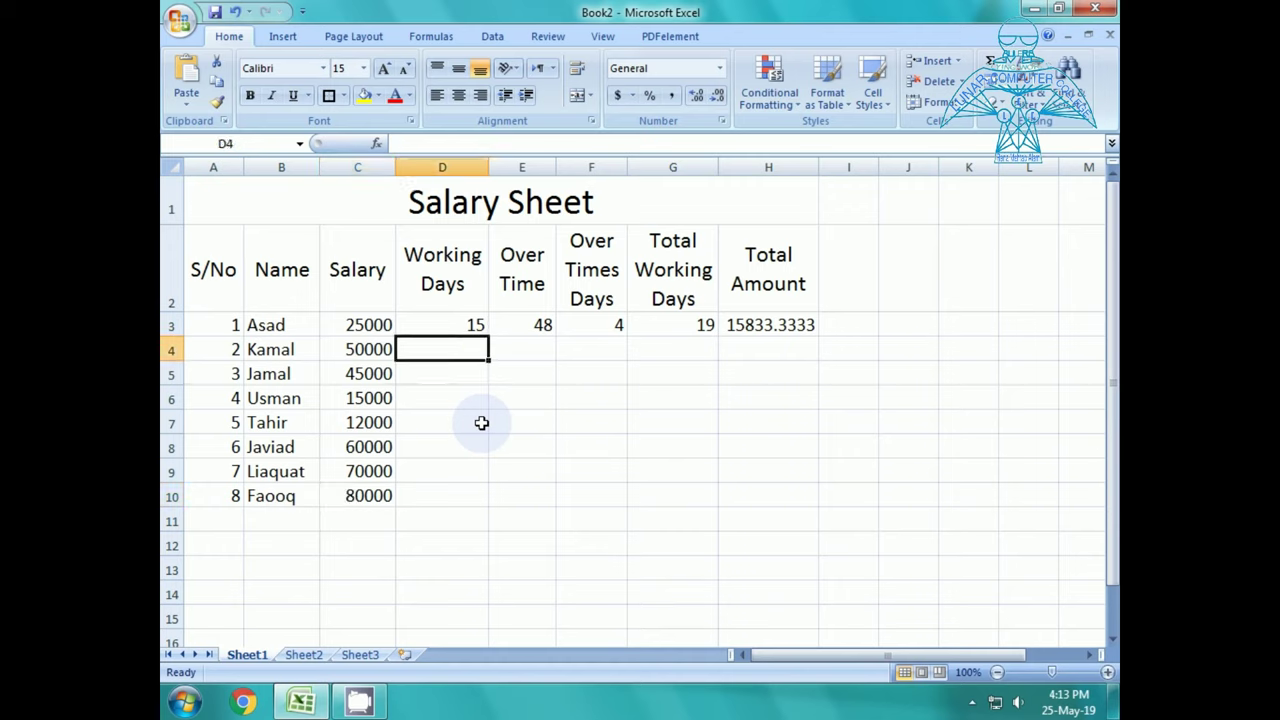
key("Up")
Enter 20 working days and 12 overtime for the first employee, and 30 working days for the second
type("20")
key("Return")
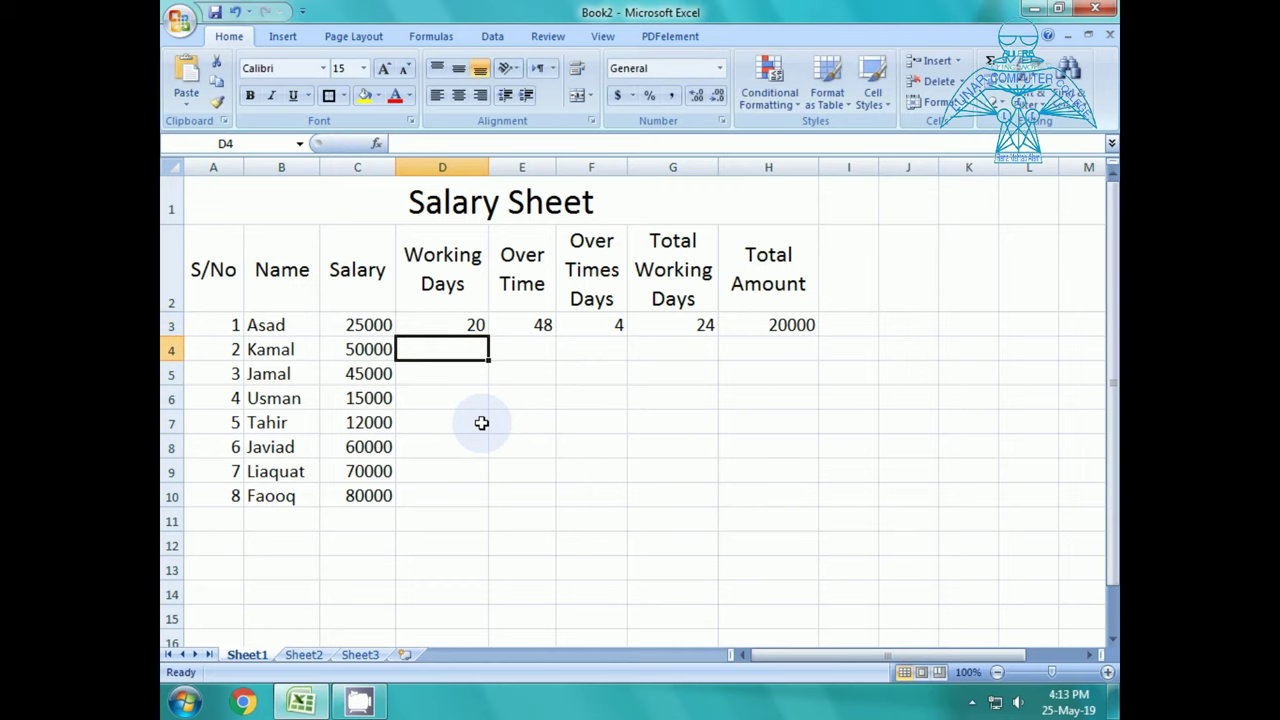
key("Up")
key("Right")
type("1")
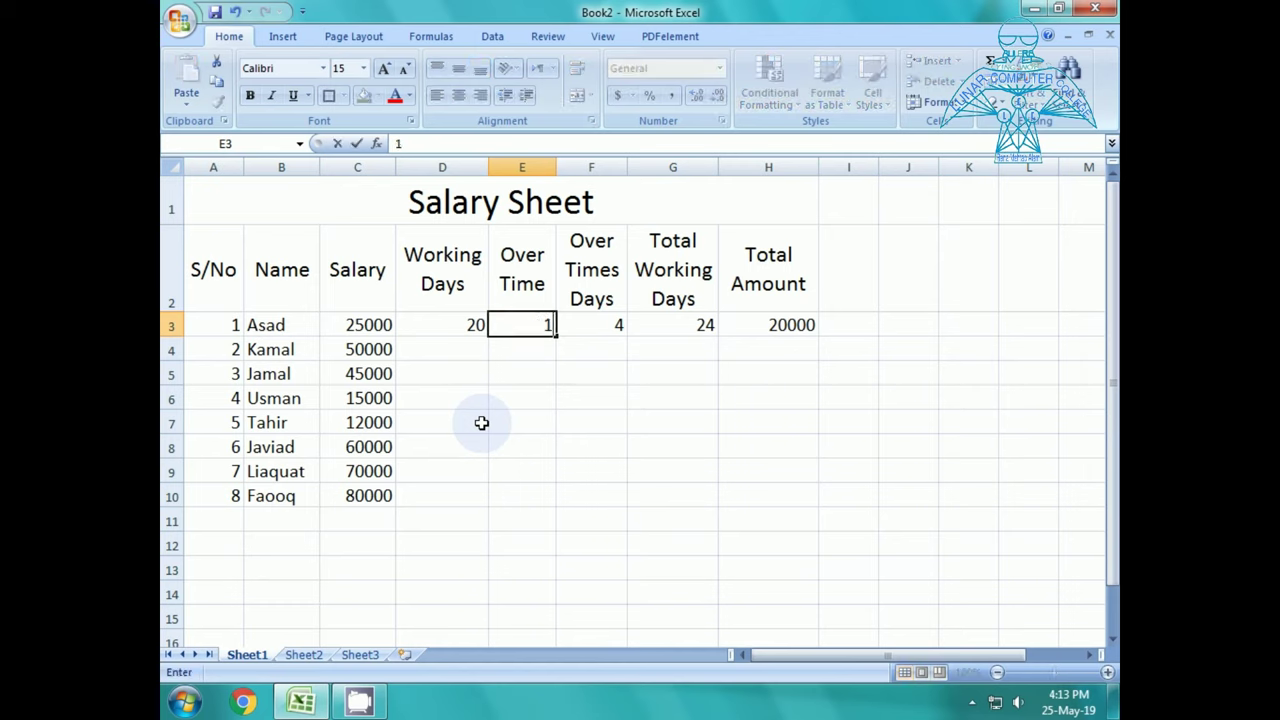
type("2")
key("Return")
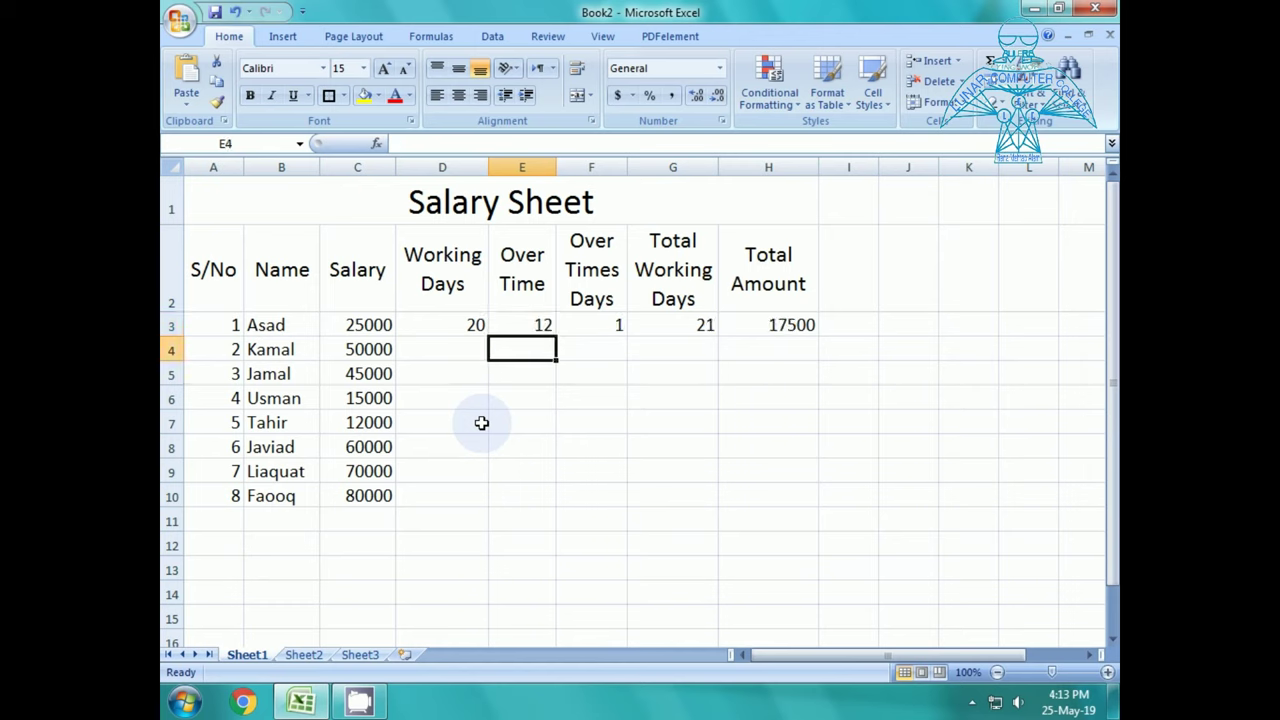
key("Left")
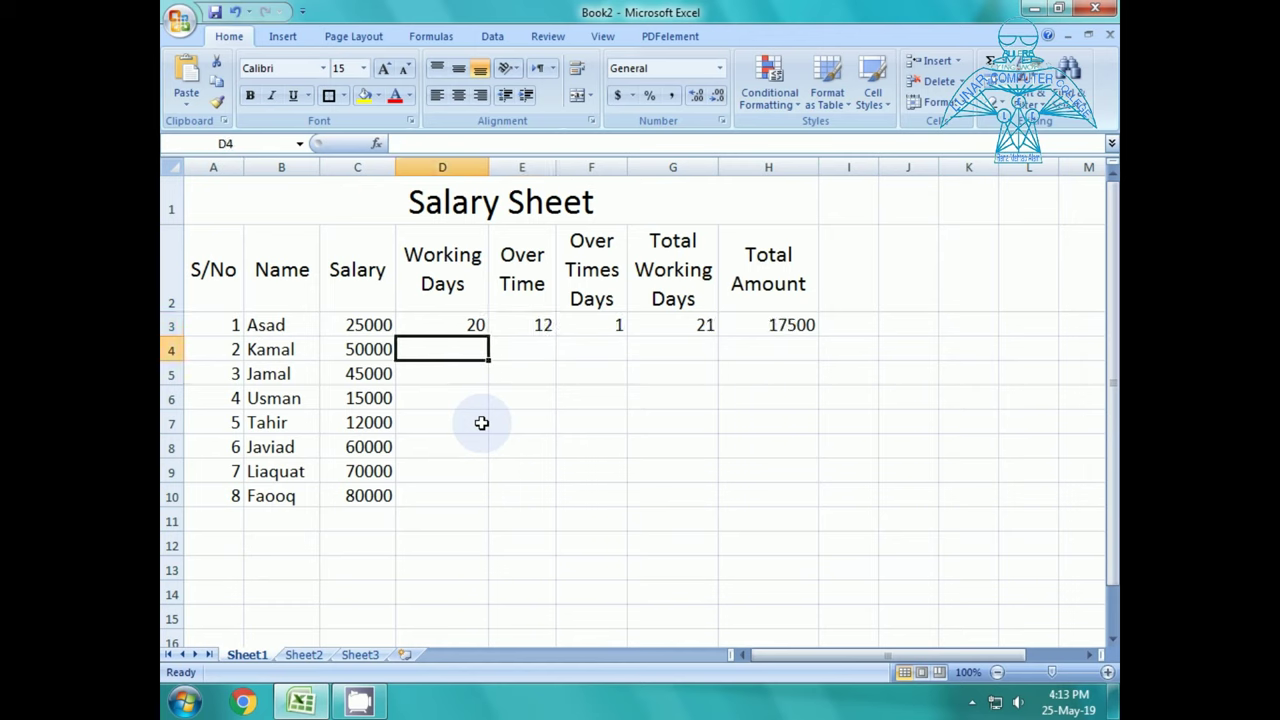
type("30")
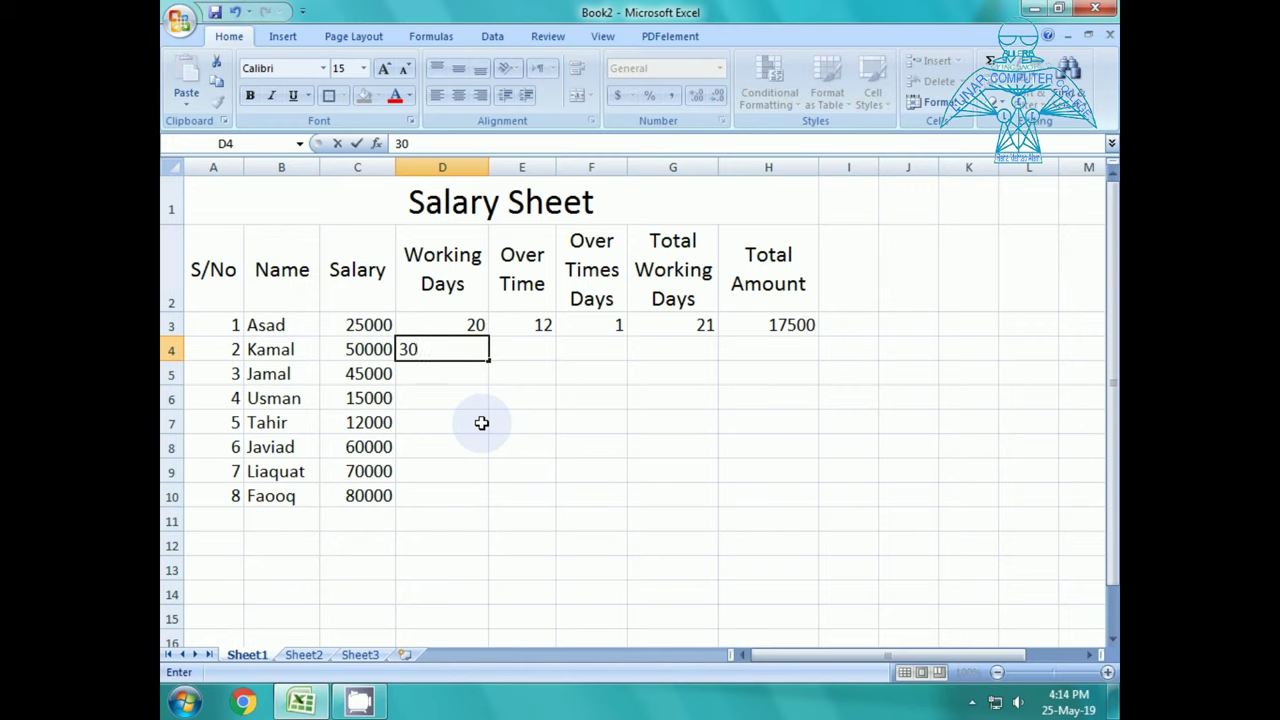
key("Return")
Fill D5:D10 with working days 12, 15, 30, 22, 28 and 26
type("12")
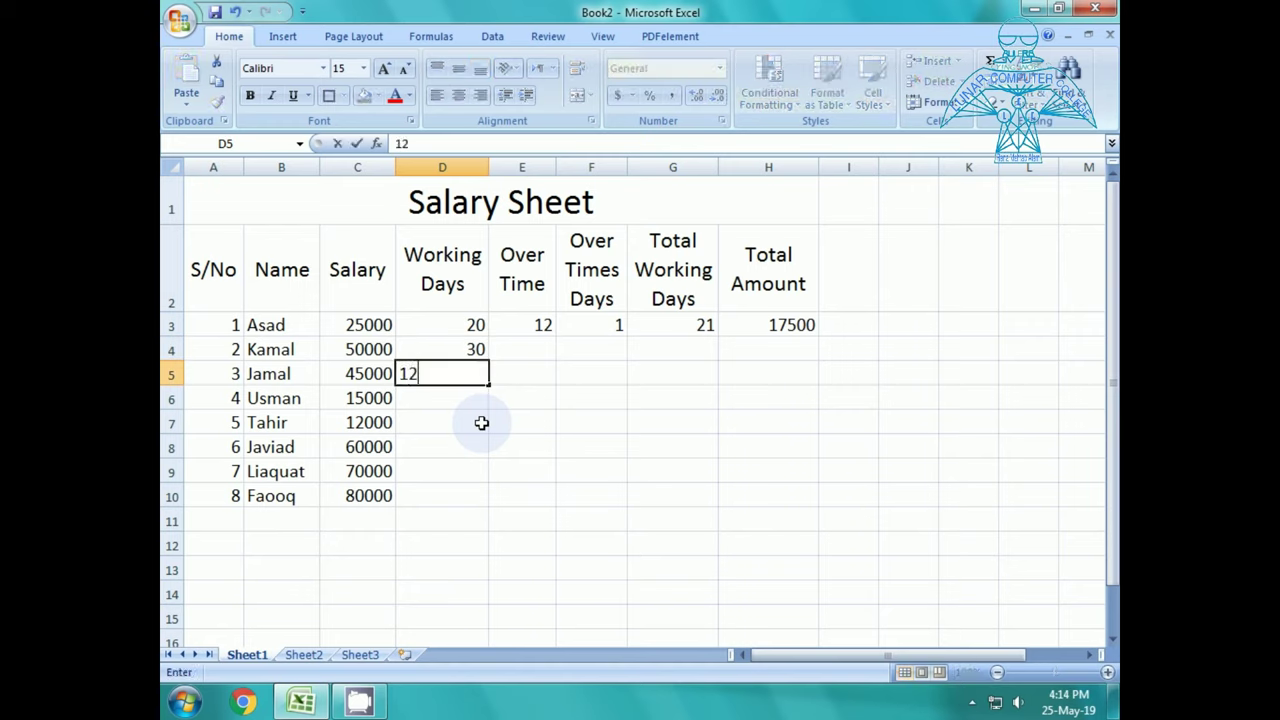
key("Return")
type("15")
key("Return")
type("30")
key("Return")
type("22")
key("Return")
type("28")
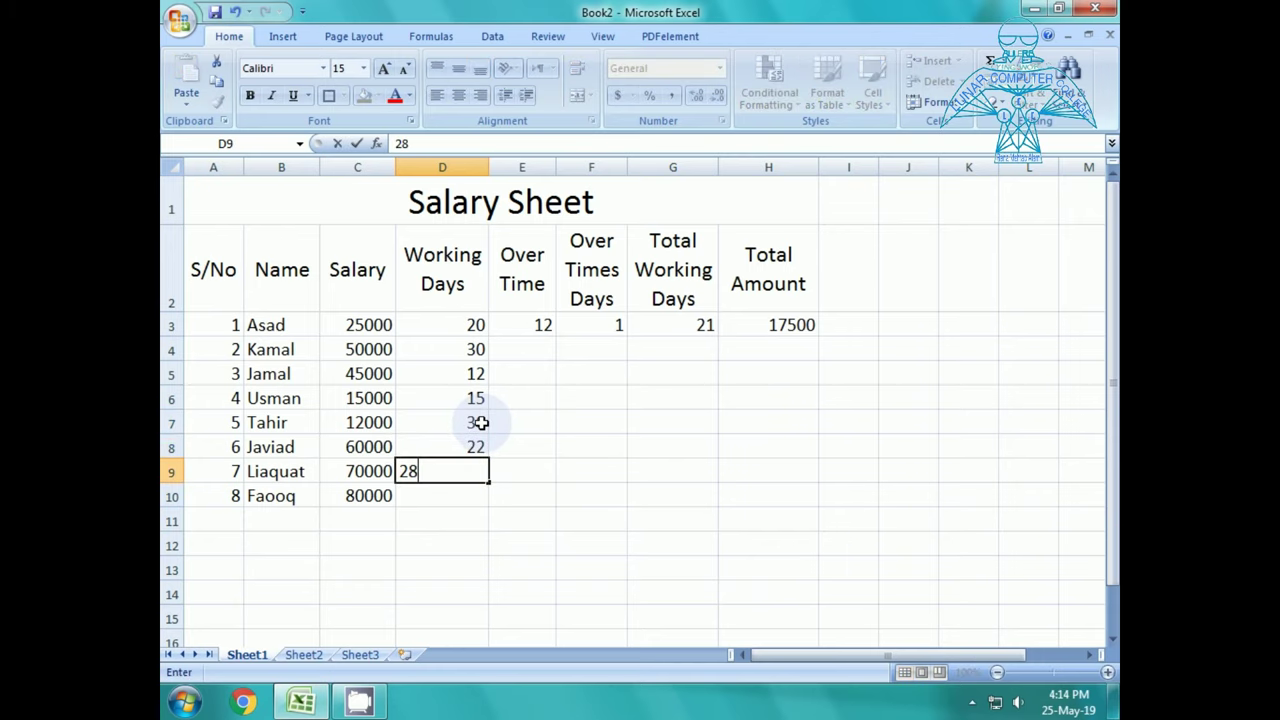
key("Return")
type("26")
key("Return")
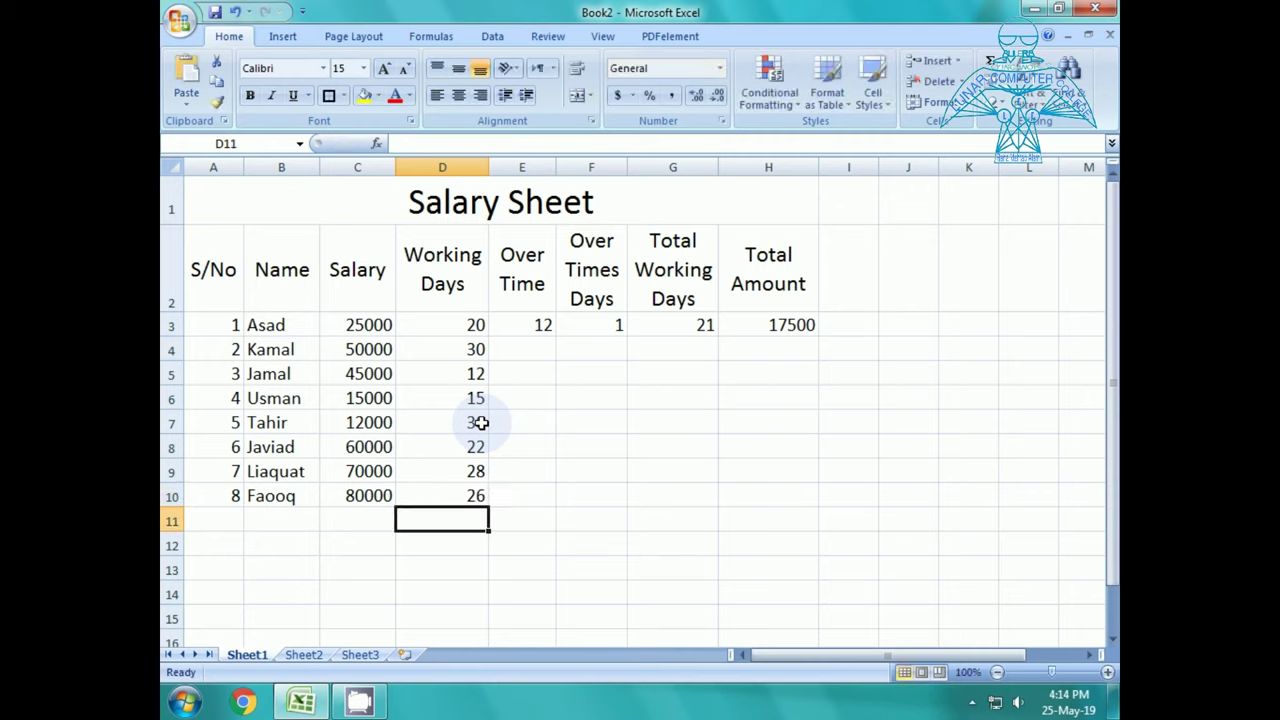
key("Up")
key("Up")
key("Up")
key("Up")
key("Up")
key("Up")
key("Up")
key("Right")
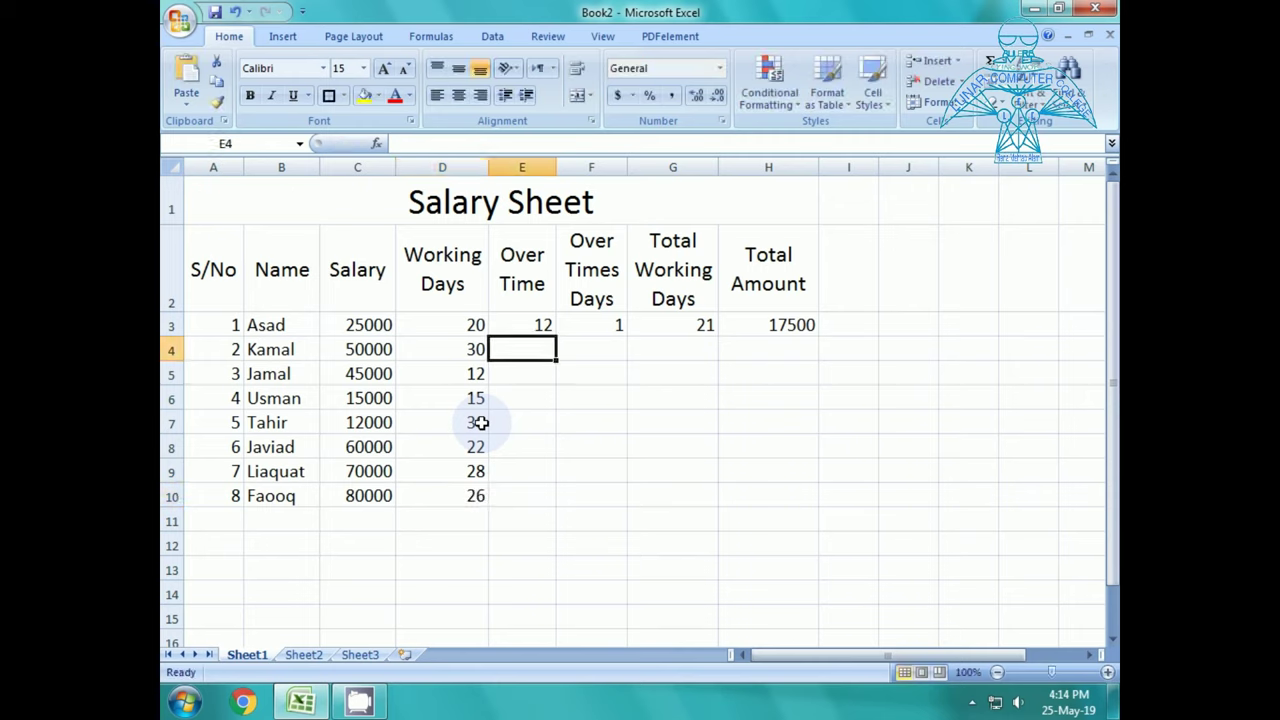
key("Up")
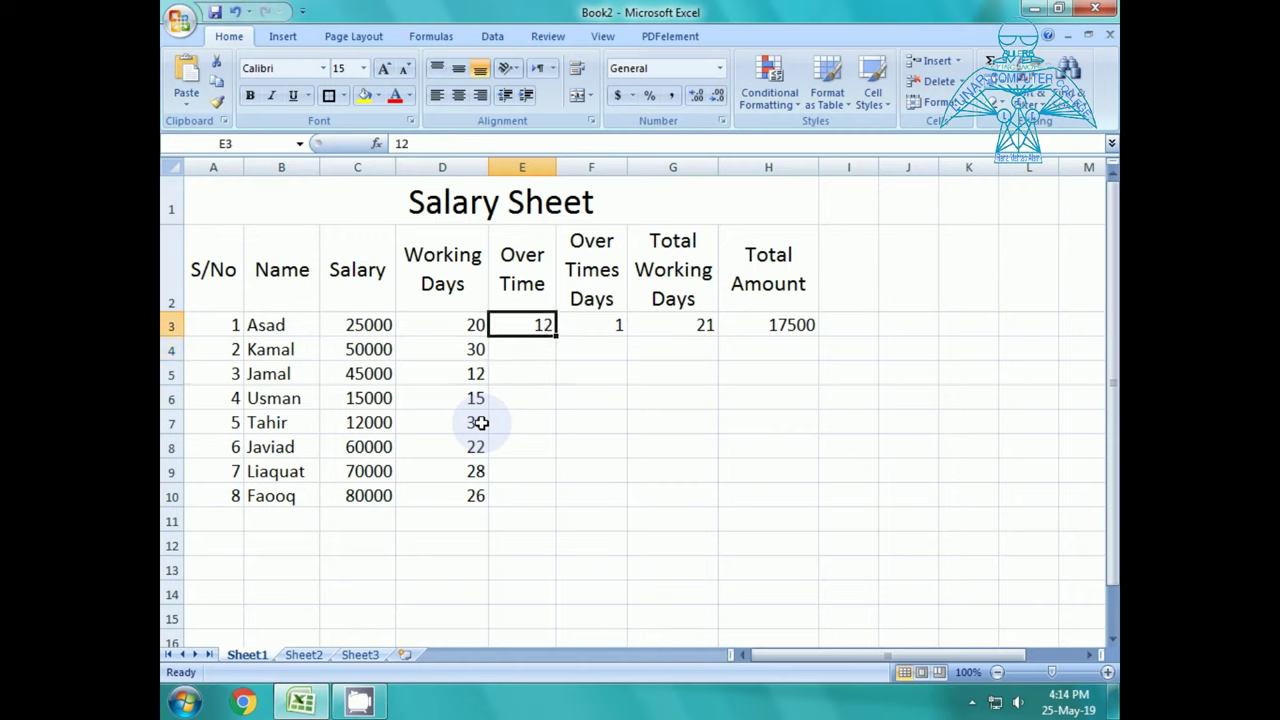
Enter overtime values 0, 6, 2, 15, 48, 3 and 6 into E4:E10
key("Down")
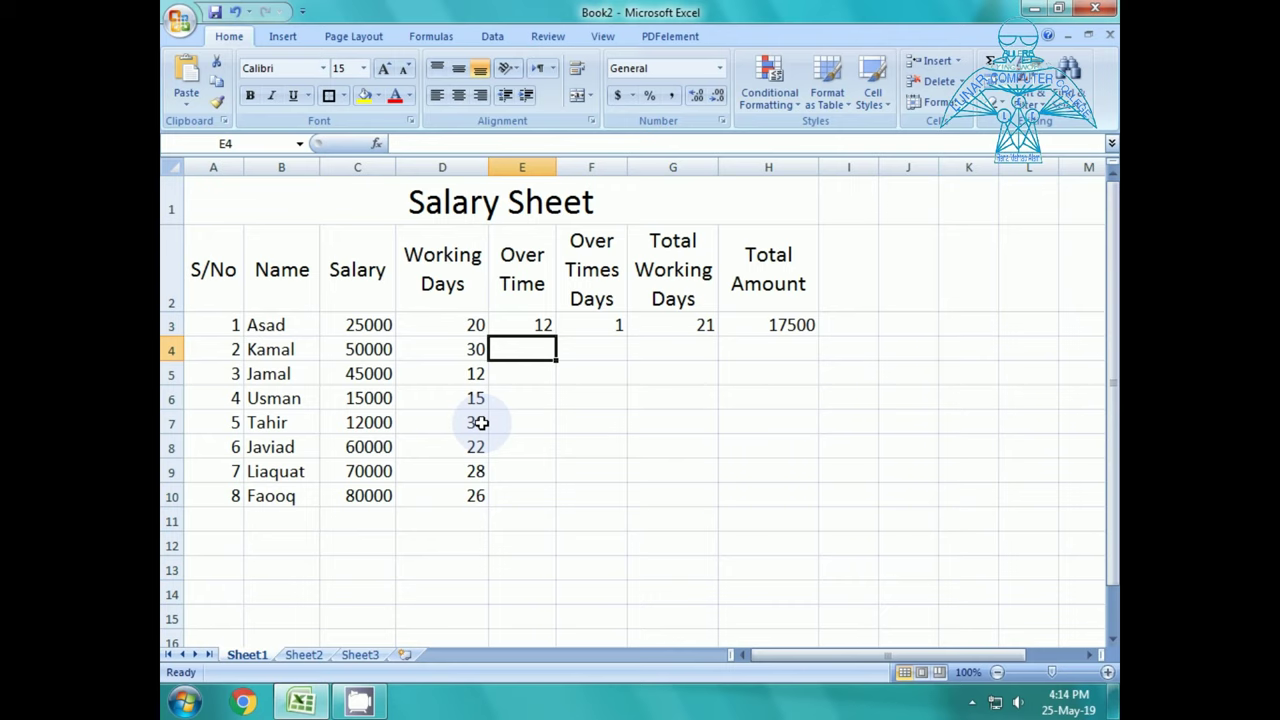
type("0")
key("Return")
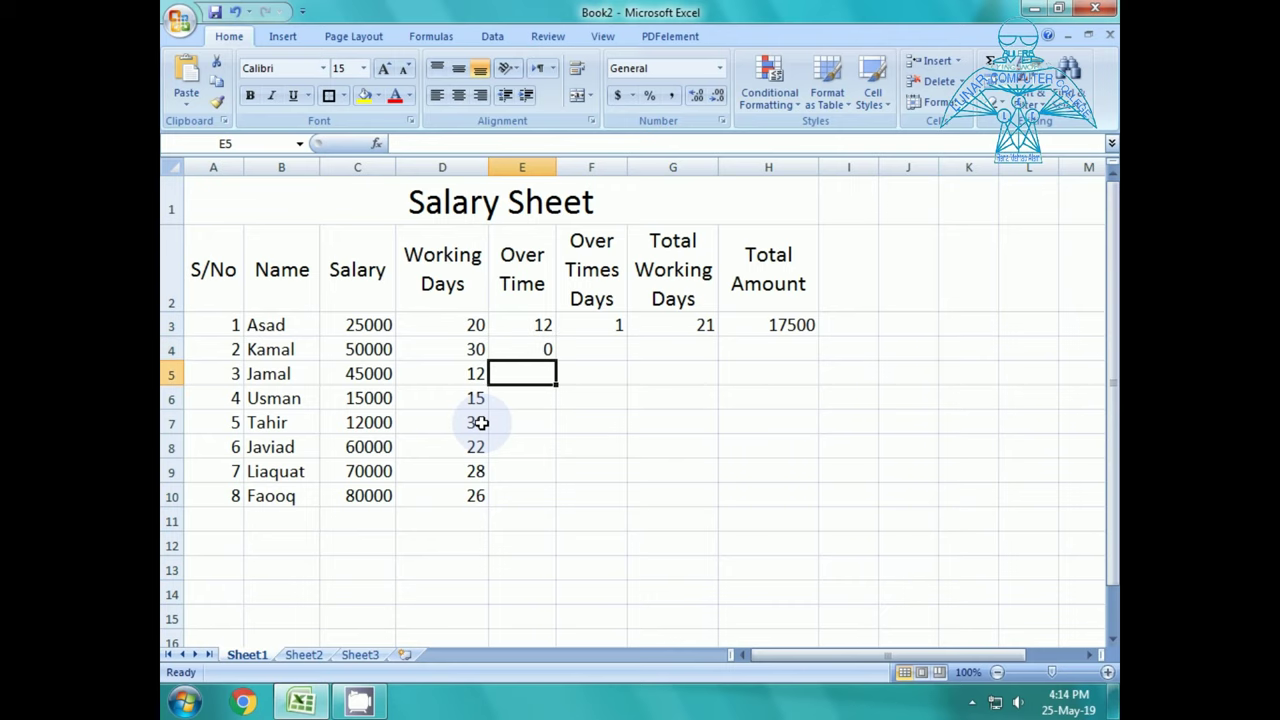
type("6")
key("Return")
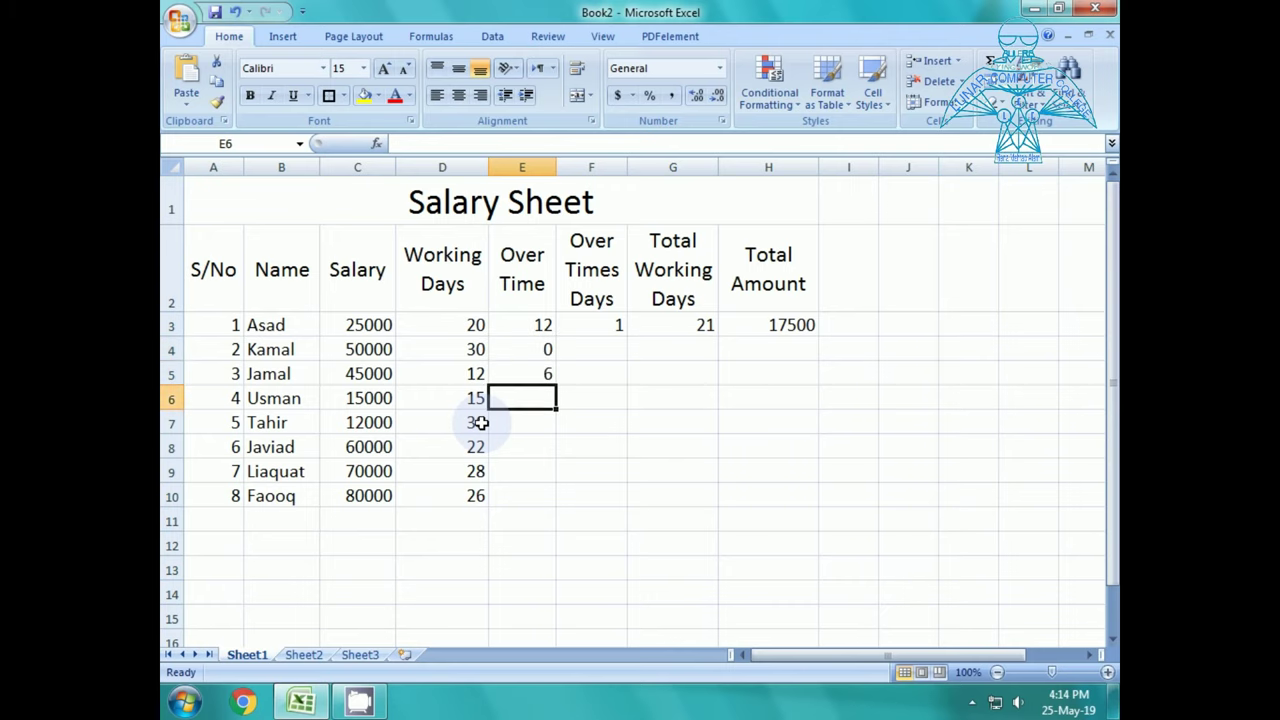
type("2")
key("Return")
type("15")
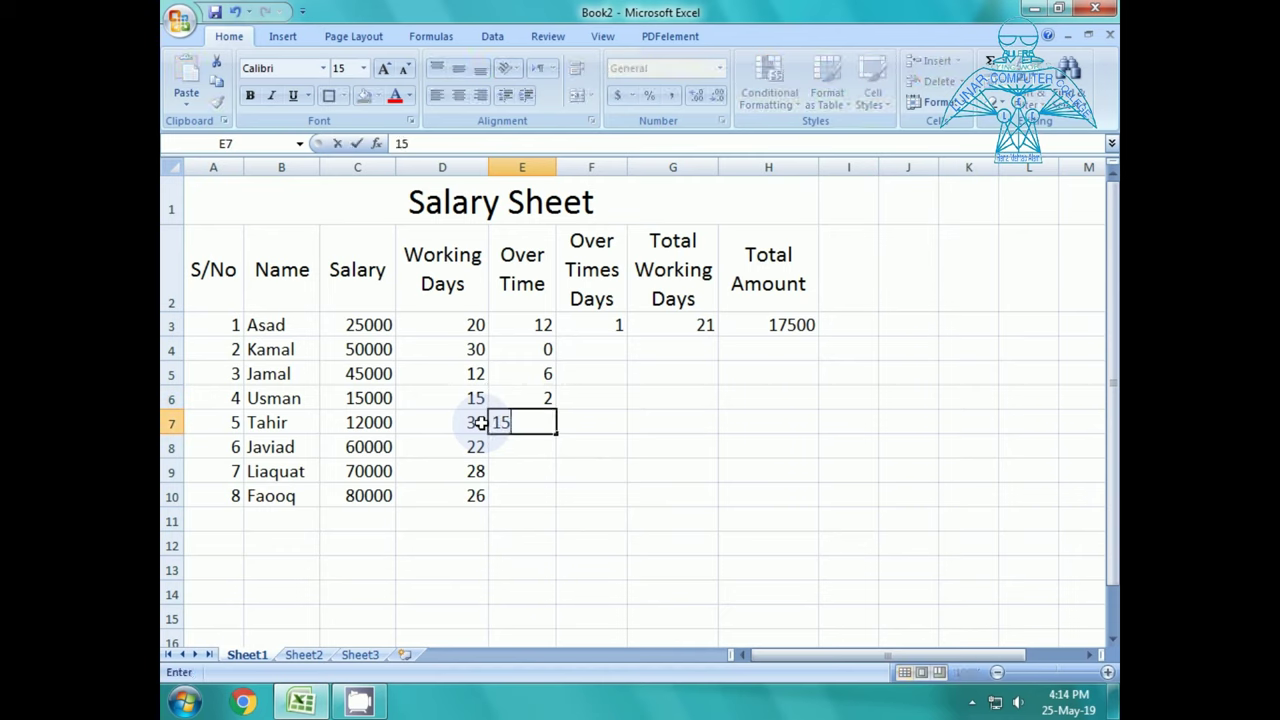
key("Return")
type("48")
key("Return")
type("3")
key("Return")
type("6")
key("Return")
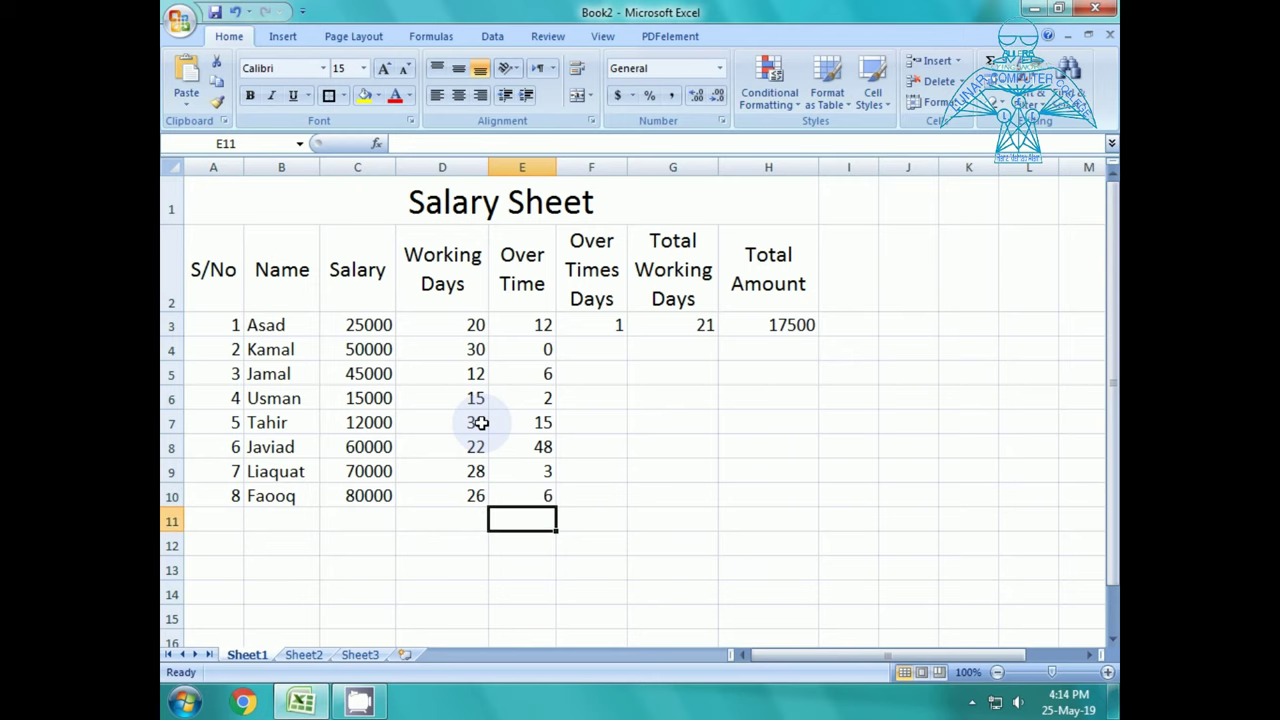
Review the Salary, Working Days and Over Time entries with the arrow keys
key("Right")
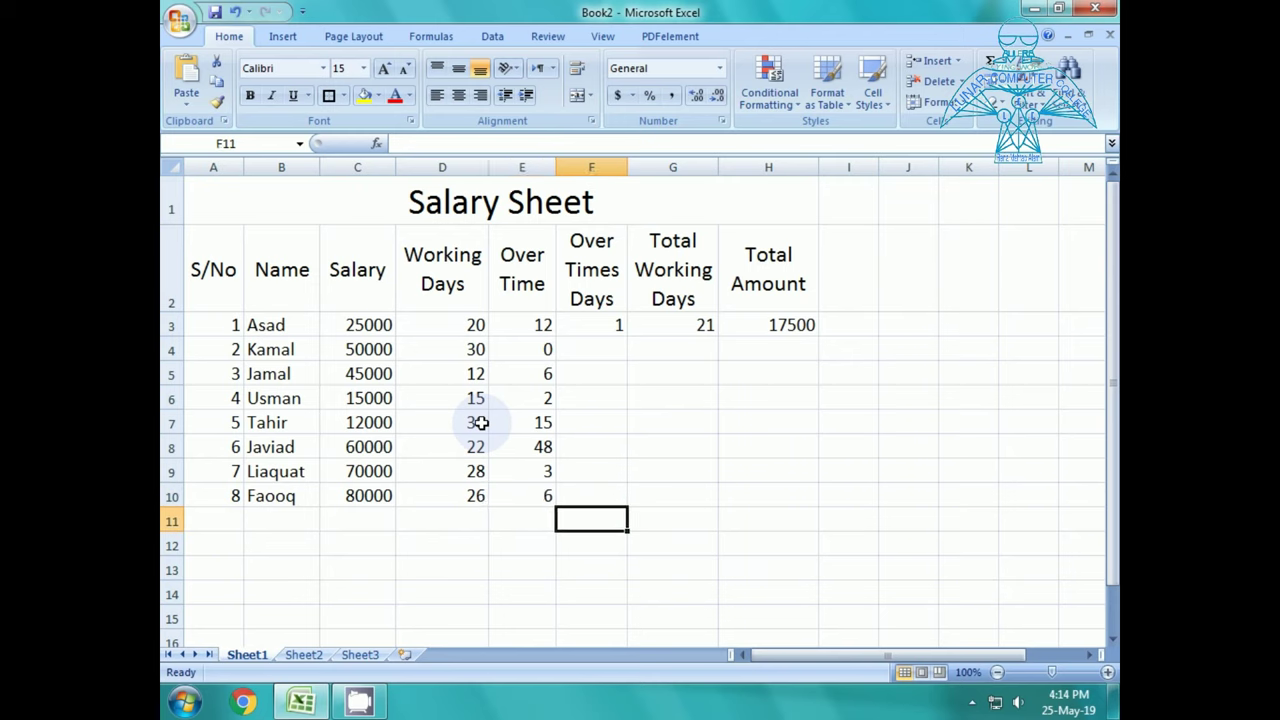
key("Left")
key("Left")
key("Left")
key("Up")
key("Up")
key("Up")
key("Up")
key("Up")
key("Up")
key("Up")
key("Up")
key("Down")
key("Down")
key("Down")
key("Down")
key("Down")
key("Down")
key("Down")
key("Right")
key("Up")
key("Up")
key("Up")
key("Up")
key("Up")
key("Up")
key("Up")
key("Right")
key("Down")
key("Down")
key("Down")
key("Down")
key("Down")
key("Down")
key("Down")
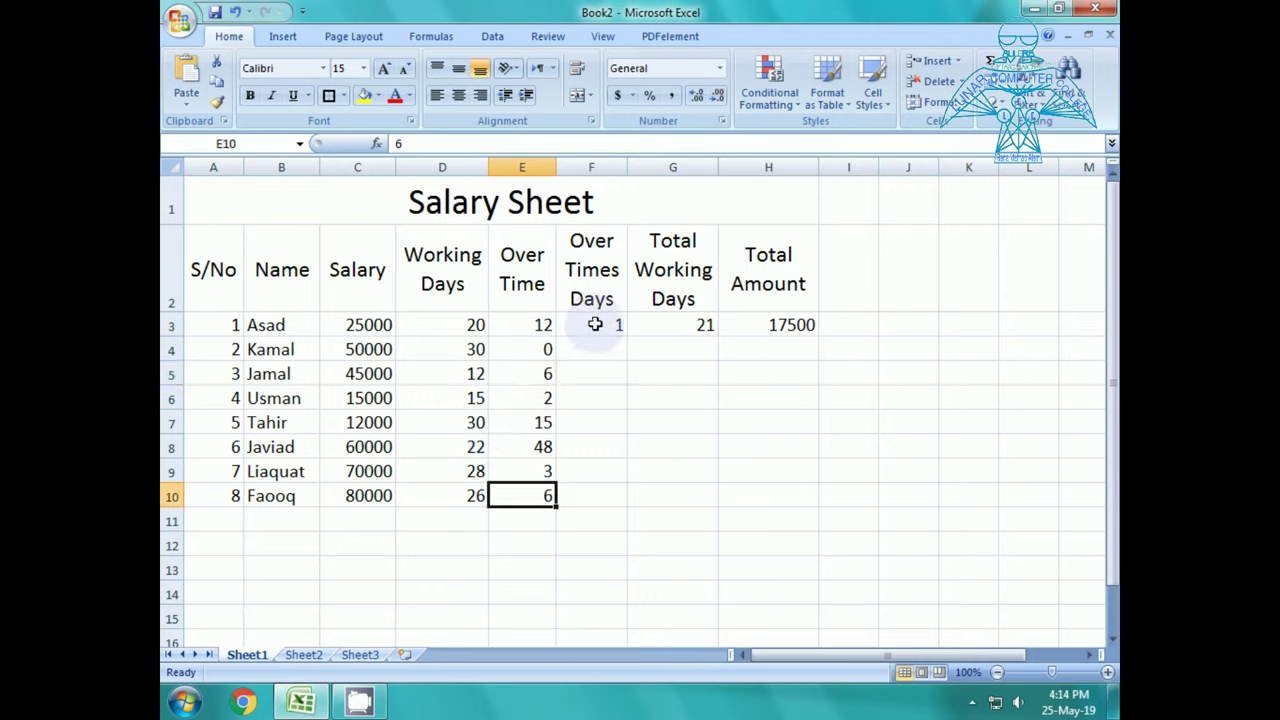
Copy the F3:H3 formulas down through row 10 with the fill handle
left_click_drag(595, 324, 765, 326)
left_click(730, 400)
left_click_drag(590, 320, 766, 326)
left_click(668, 418)
left_click(585, 322)
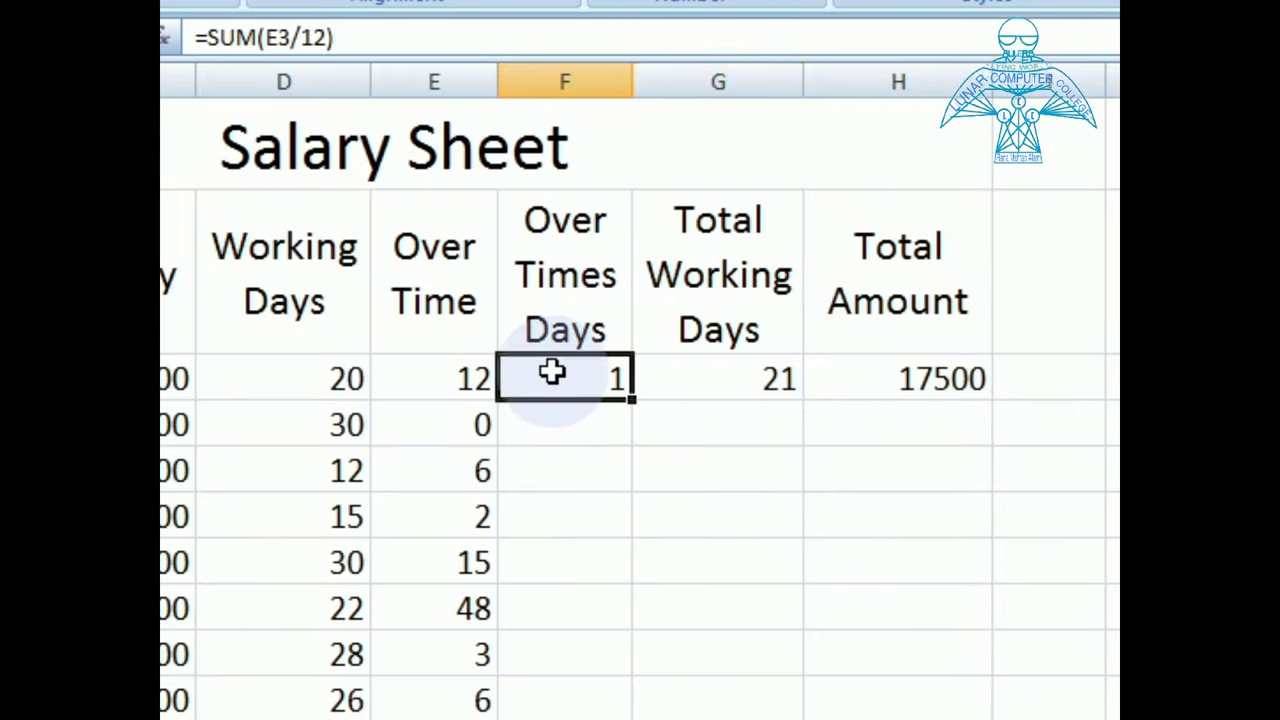
left_click_drag(552, 372, 929, 392)
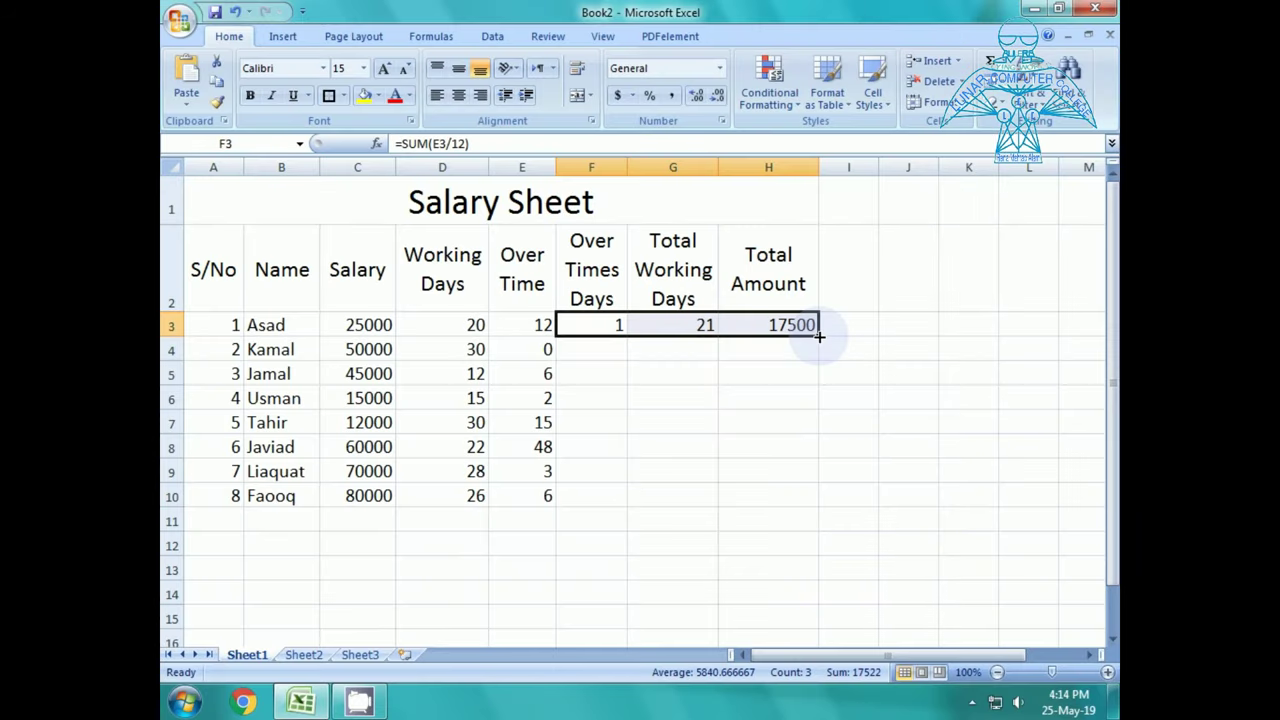
left_click_drag(993, 401, 820, 505)
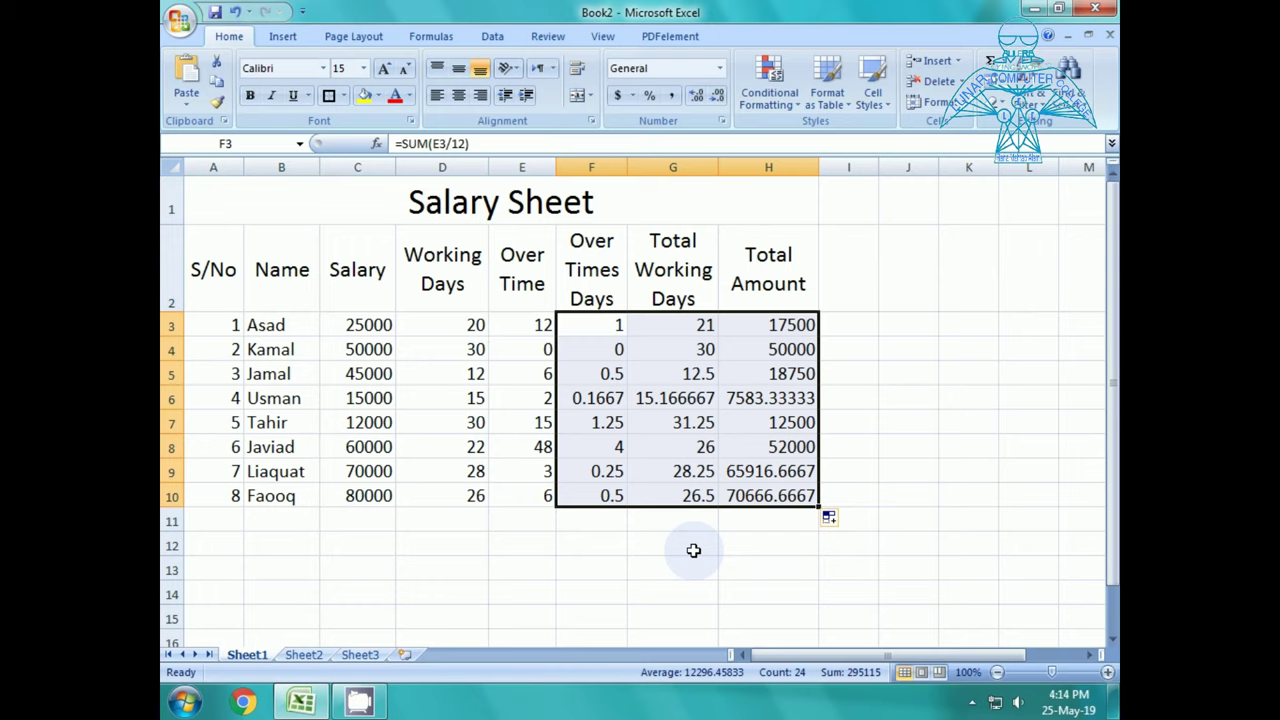
left_click(571, 641)
Apply All Borders to the salary table A1:H10
left_click_drag(423, 200, 449, 493)
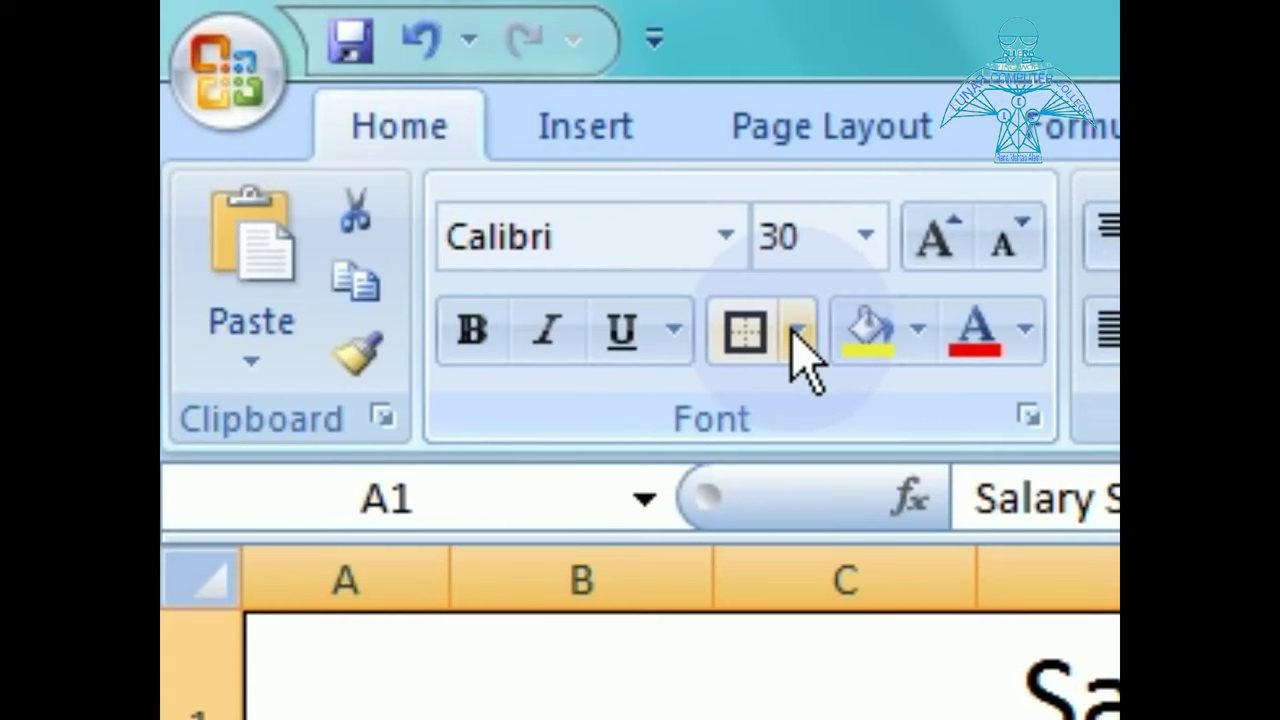
left_click(800, 333)
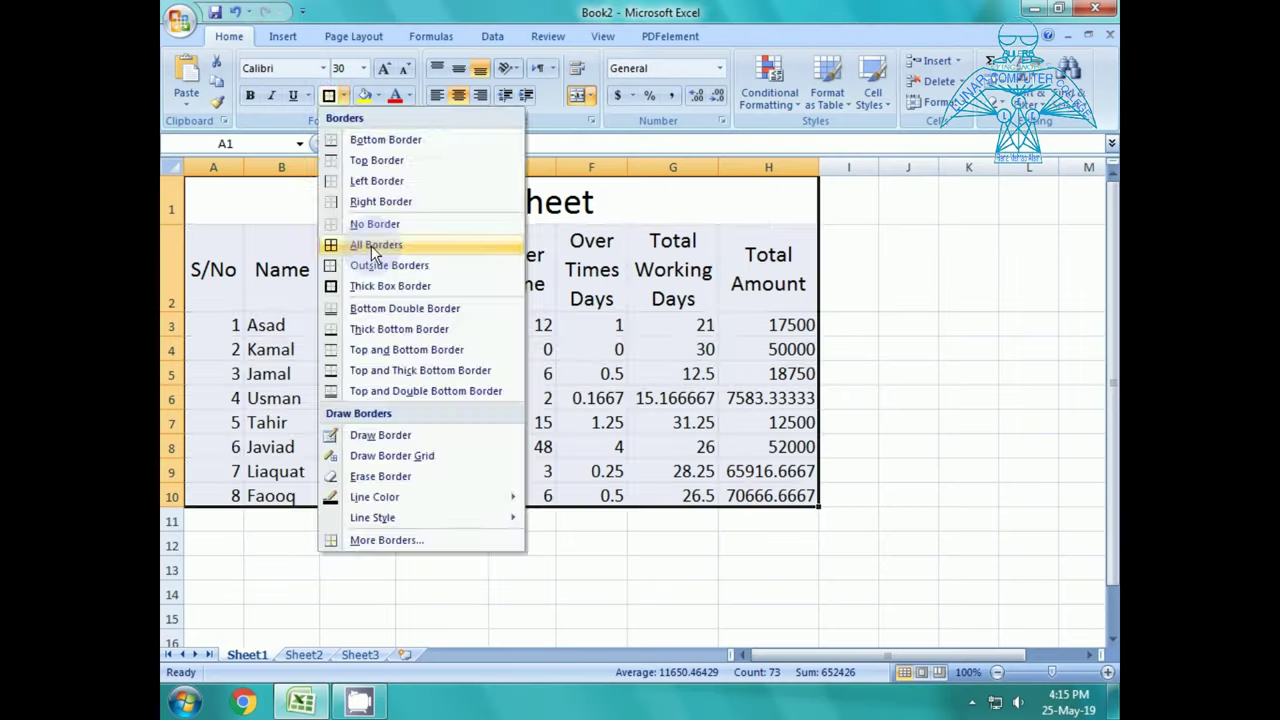
left_click(371, 245)
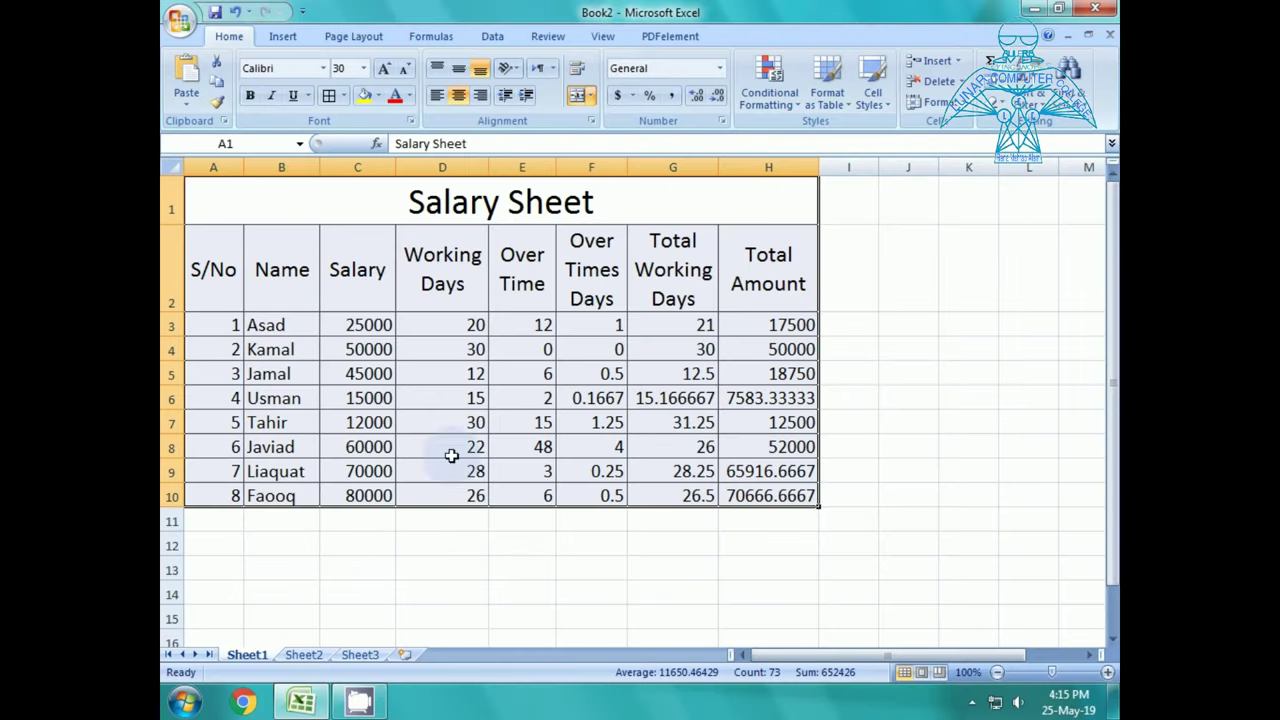
left_click(447, 546)
Give the Salary Sheet title a yellow fill and red font, then reselect A1:H10
left_click(455, 204)
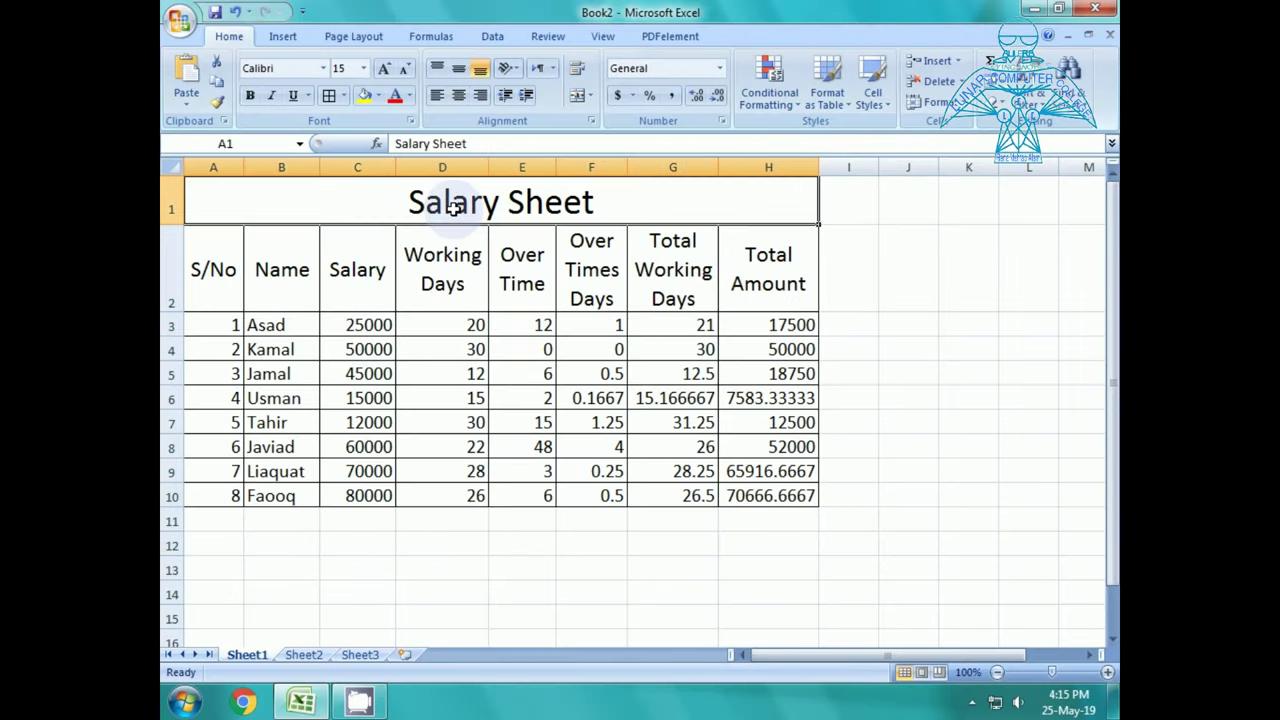
left_click(365, 101)
left_click(395, 94)
left_click(424, 352)
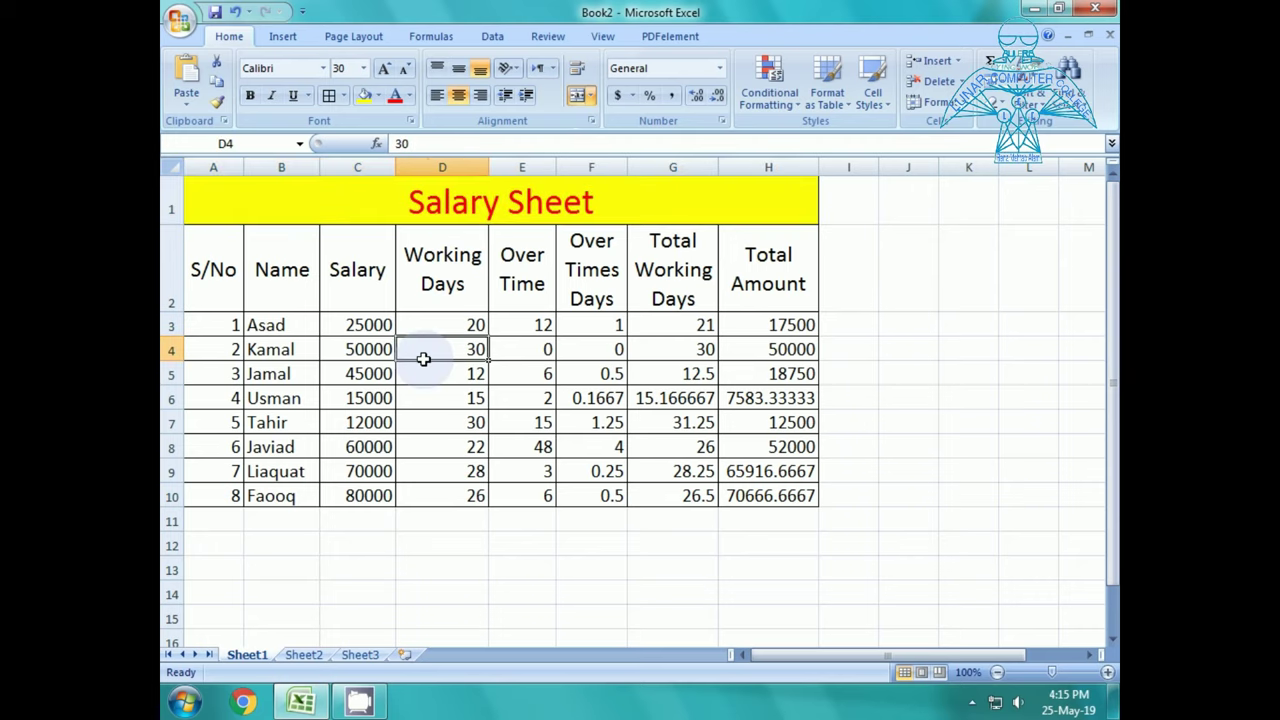
left_click_drag(294, 209, 347, 494)
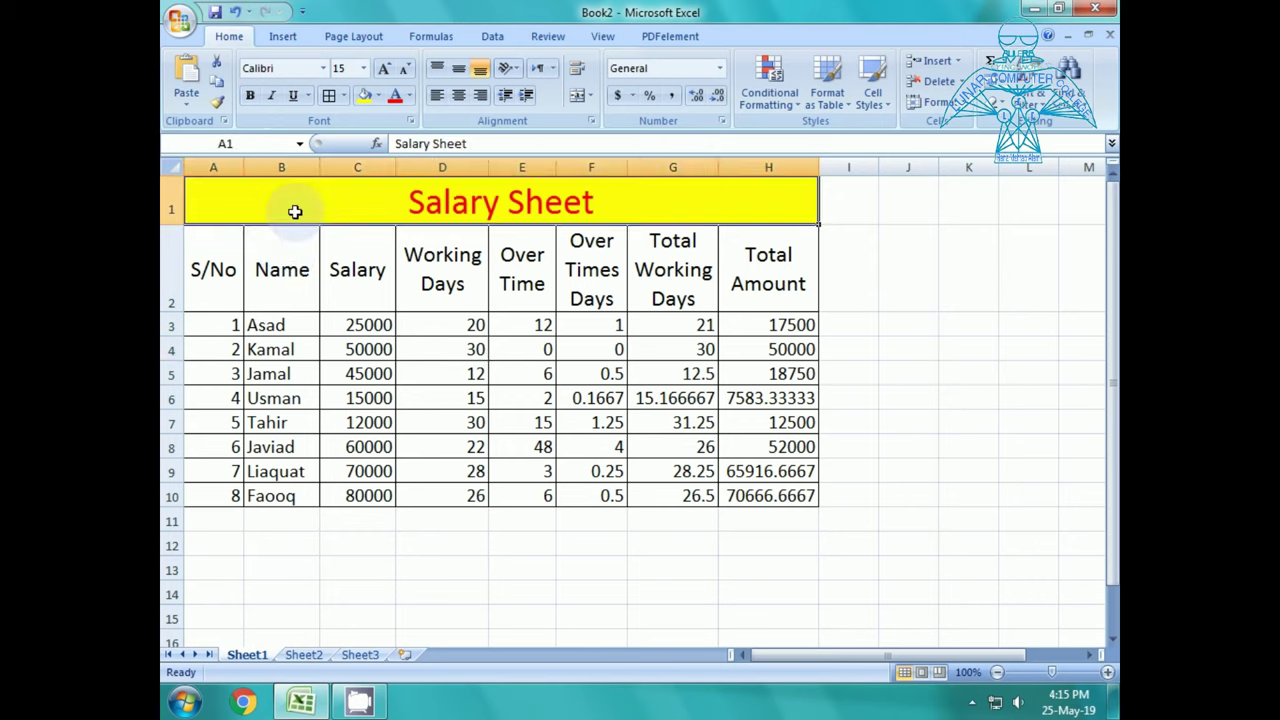
left_click_drag(300, 544, 314, 565)
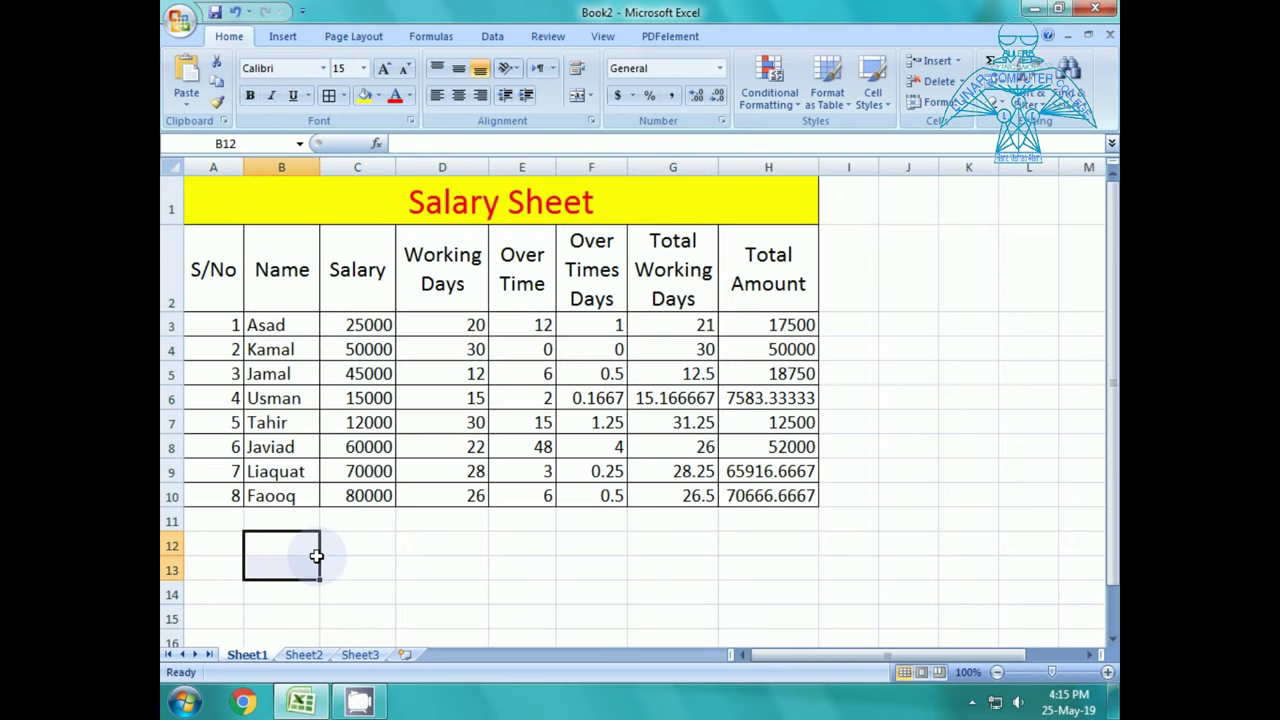
left_click_drag(291, 198, 323, 492)
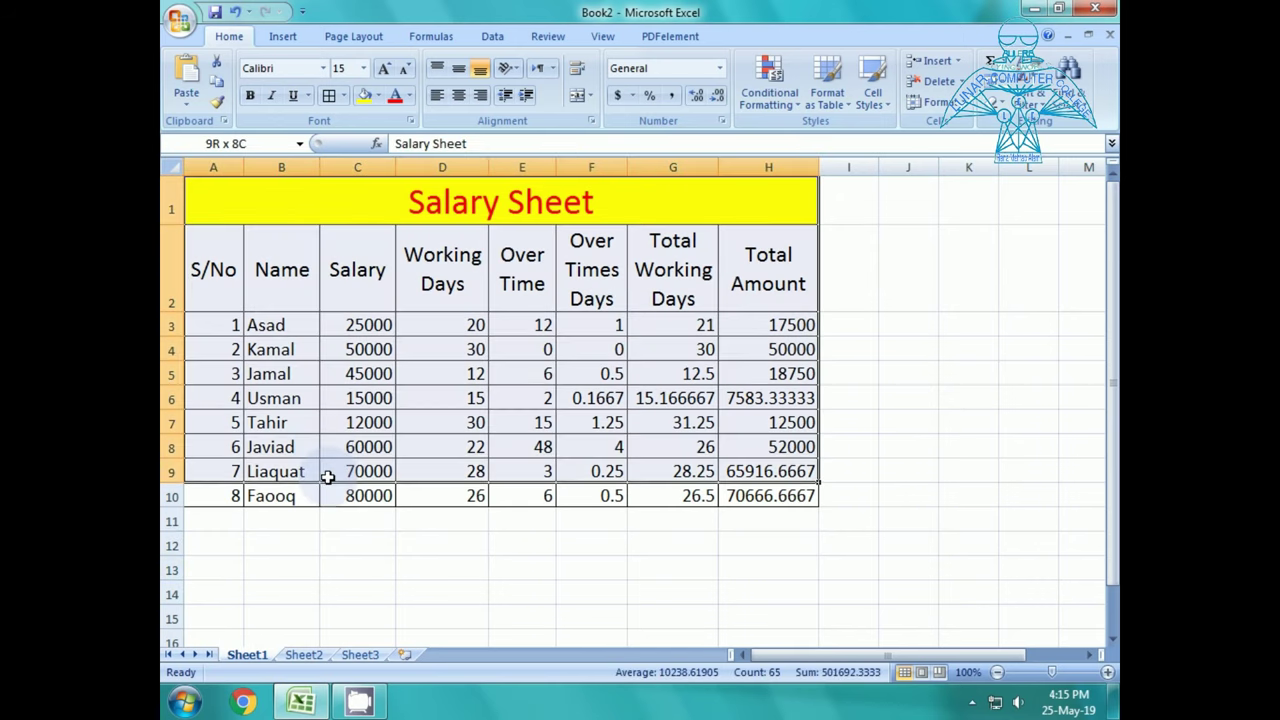